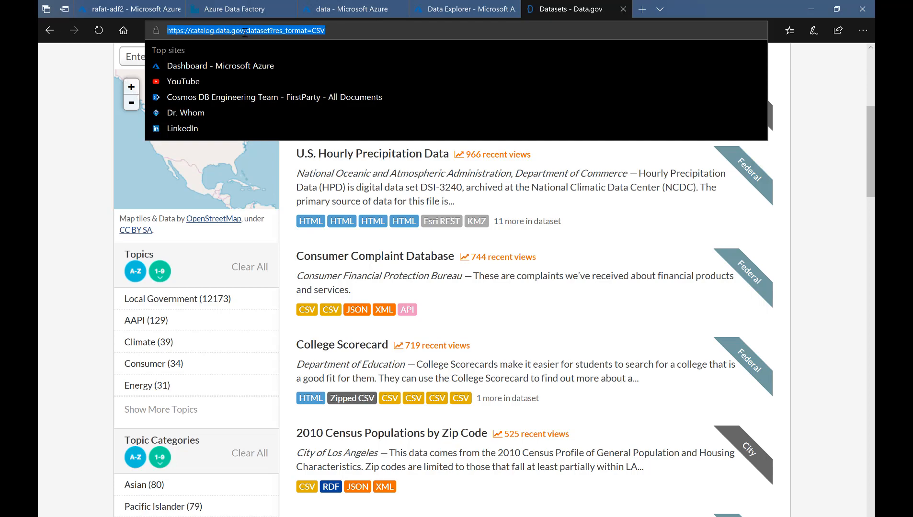
Look through the popular CSV datasets in the Data.gov catalog and switch back to the Azure portal
{"action": "scroll", "coordinate": [584, 259], "scroll_direction": "down", "scroll_amount": 9}
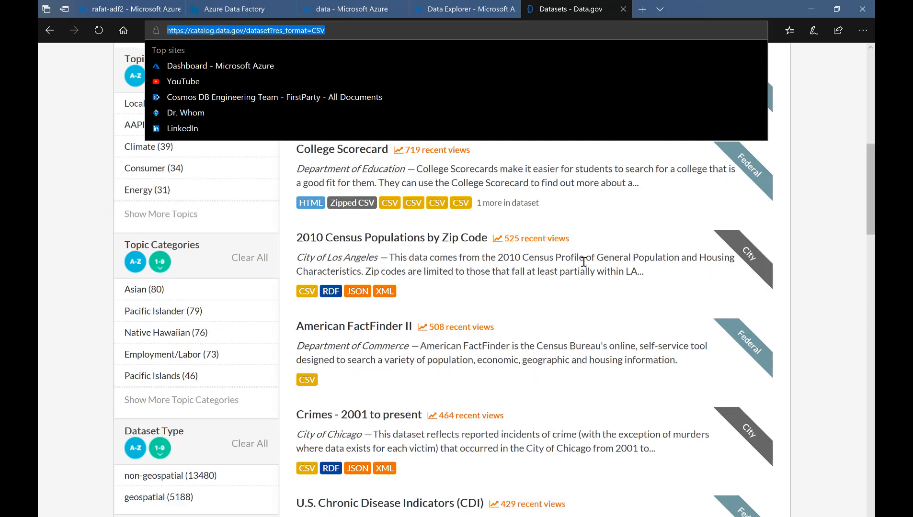
{"action": "scroll", "coordinate": [584, 271], "scroll_direction": "up", "scroll_amount": 12}
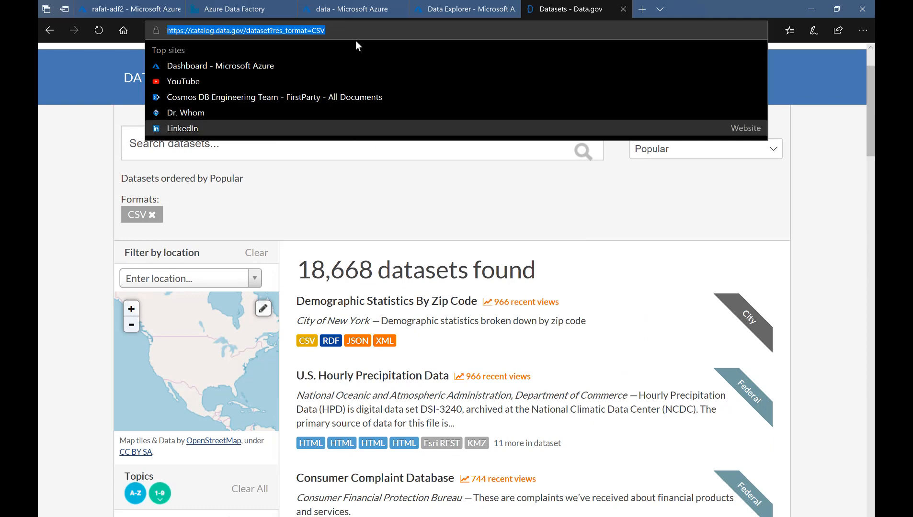
{"action": "left_click", "coordinate": [345, 13]}
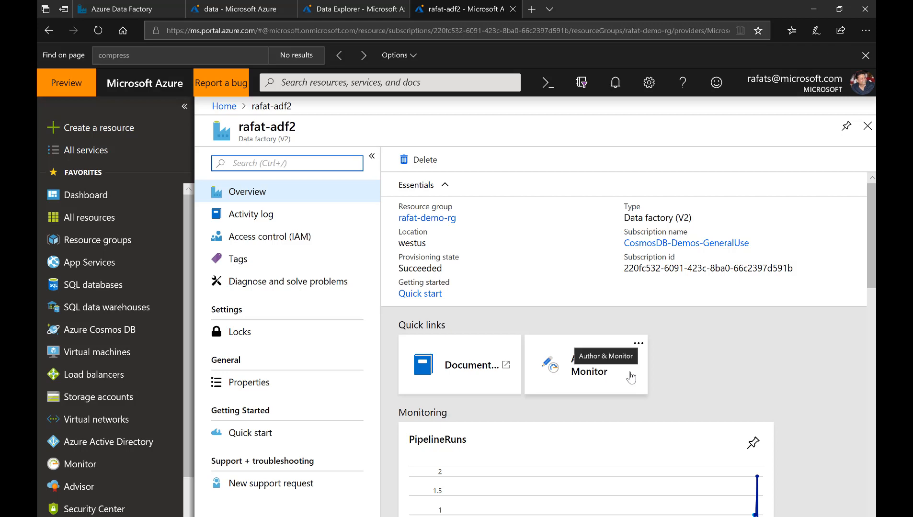
Open authoring for the rafat-adf2 data factory and start a Copy Data task named Blob2CosmosDB that runs once
{"action": "left_click", "coordinate": [663, 369]}
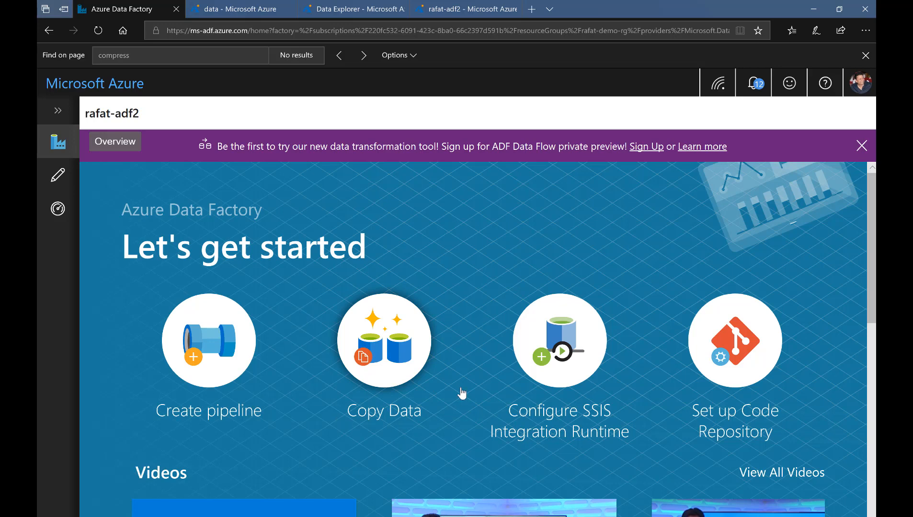
{"action": "left_click", "coordinate": [390, 342]}
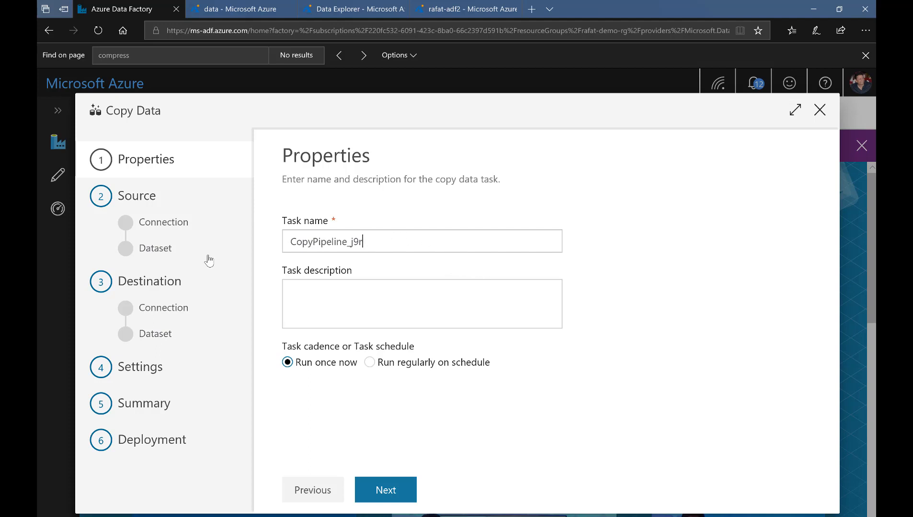
{"action": "key", "text": "ctrl+a"}
{"action": "type", "text": "Blob2CosmosDB"}
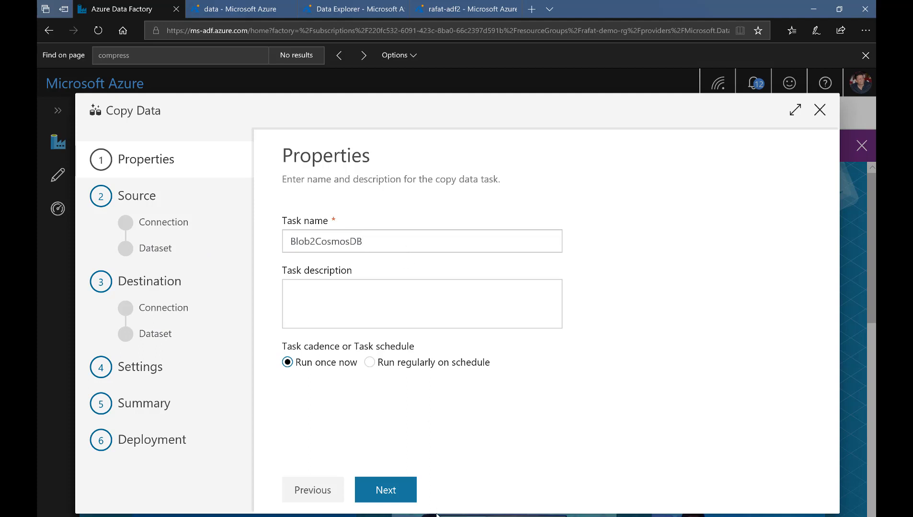
{"action": "left_click", "coordinate": [399, 497]}
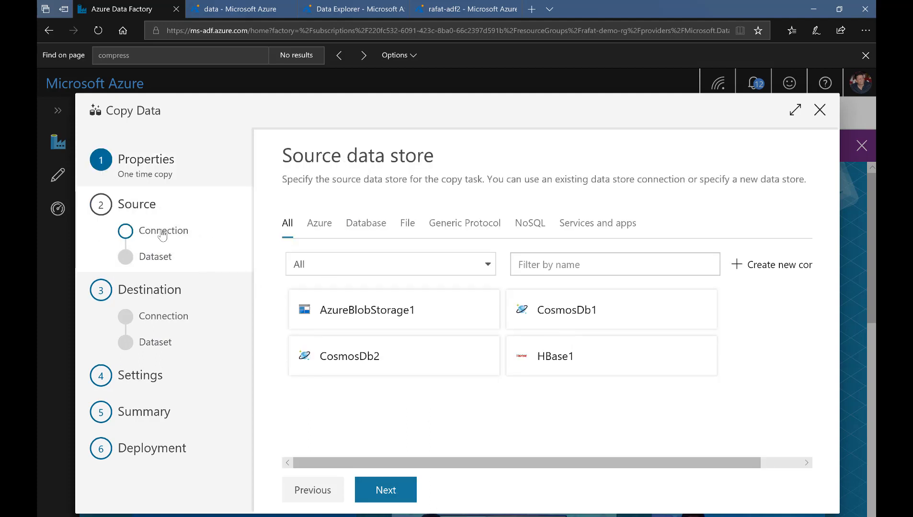
Start creating a new source connection of the Azure Blob Storage type
{"action": "left_click", "coordinate": [775, 271]}
{"action": "scroll", "coordinate": [633, 359], "scroll_direction": "down", "scroll_amount": 10}
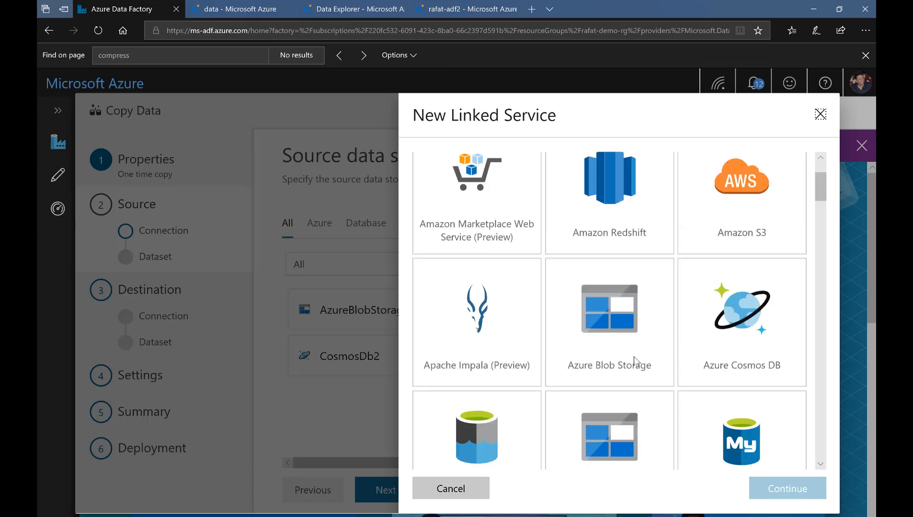
{"action": "scroll", "coordinate": [634, 374], "scroll_direction": "up", "scroll_amount": 10}
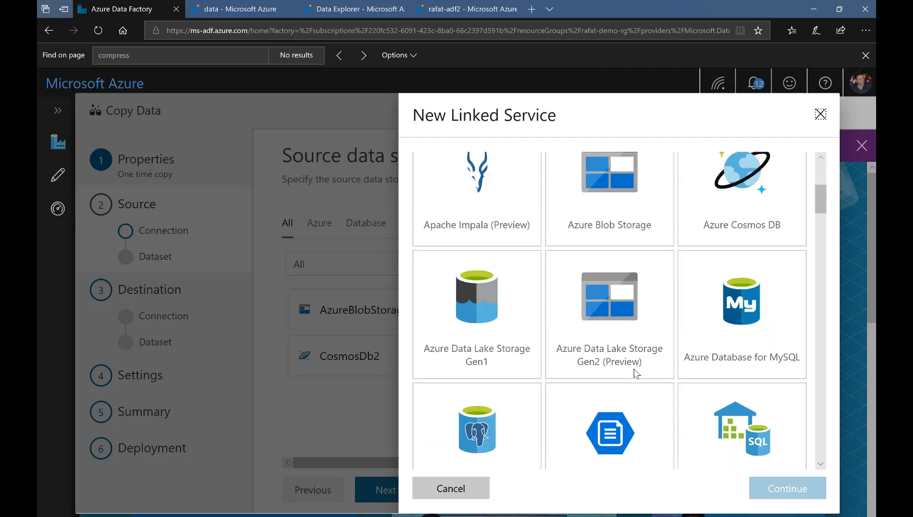
{"action": "scroll", "coordinate": [634, 372], "scroll_direction": "down", "scroll_amount": 4}
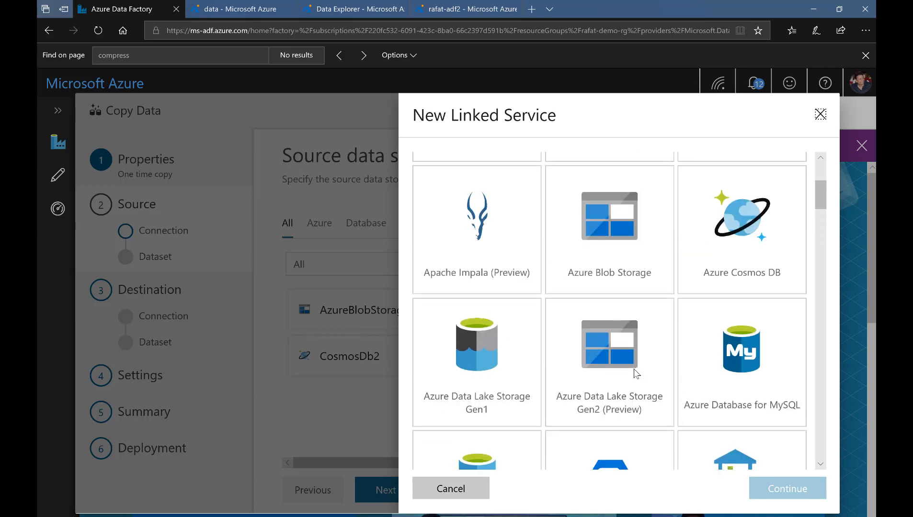
{"action": "scroll", "coordinate": [633, 369], "scroll_direction": "up", "scroll_amount": 2}
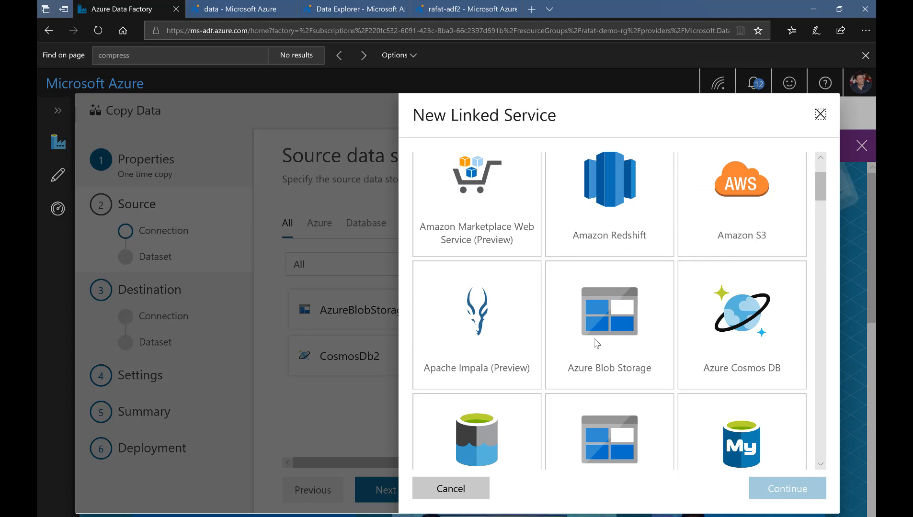
{"action": "left_click", "coordinate": [605, 343]}
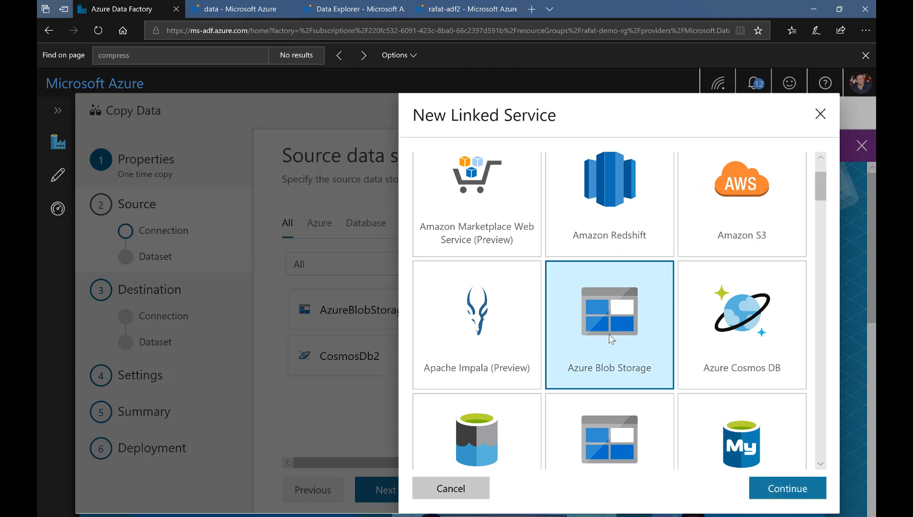
{"action": "left_click", "coordinate": [801, 496]}
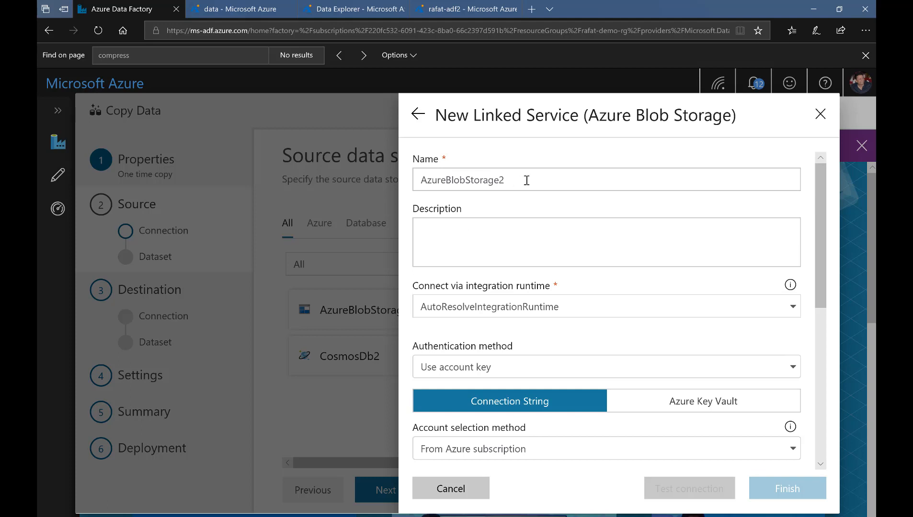
Name the linked service AzureBlobStorage and choose the CosmosDB-Demos-GeneralUse subscription with the scmrstorage account
{"action": "left_click", "coordinate": [527, 180]}
{"action": "key", "text": "BackSpace"}
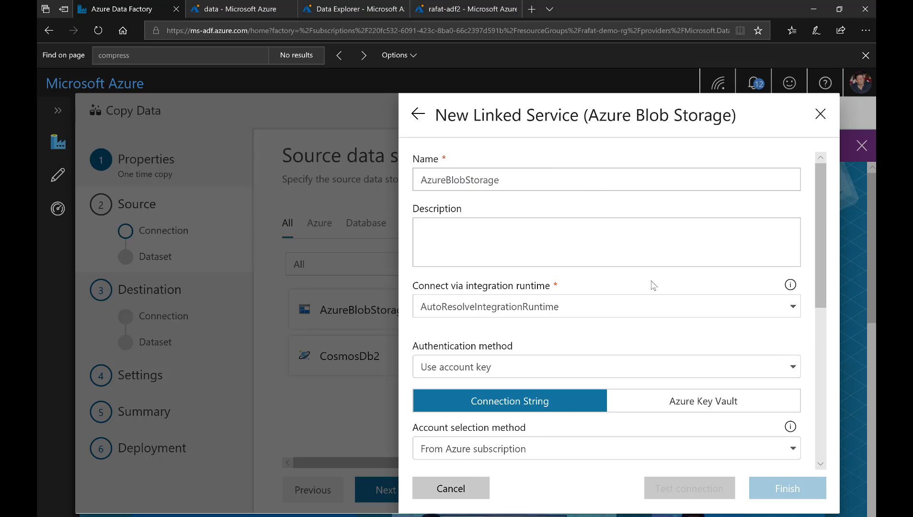
{"action": "scroll", "coordinate": [652, 285], "scroll_direction": "down", "scroll_amount": 2}
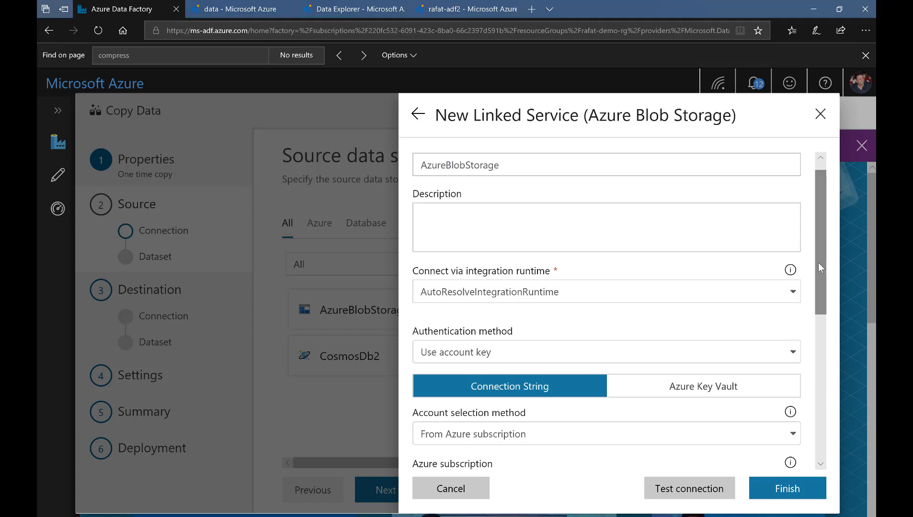
{"action": "left_click_drag", "start_coordinate": [818, 262], "coordinate": [818, 305]}
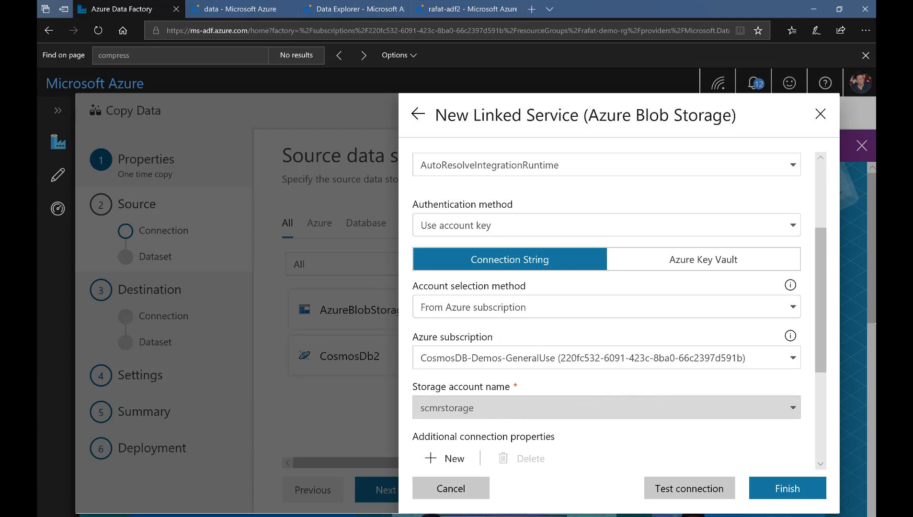
Review the linked service's settings, test its connection and finish creating it
{"action": "scroll", "coordinate": [823, 333], "scroll_direction": "up", "scroll_amount": 3}
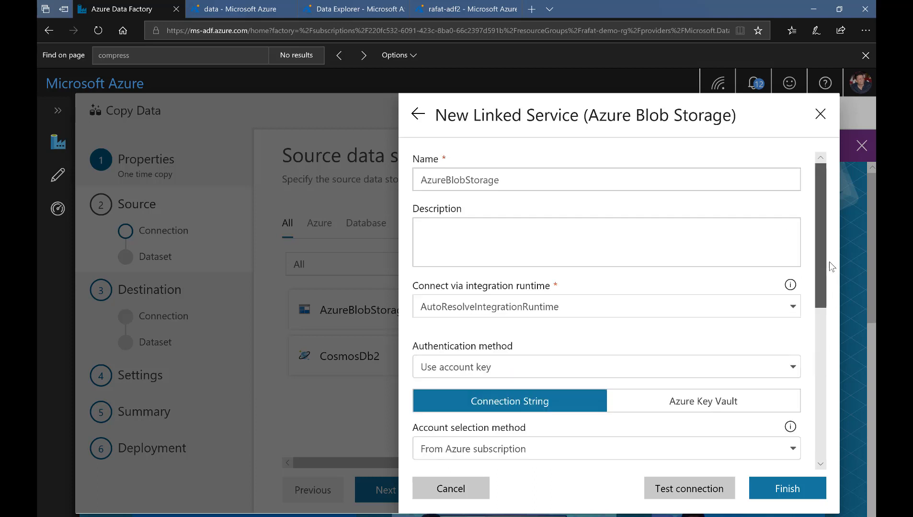
{"action": "scroll", "coordinate": [832, 269], "scroll_direction": "down", "scroll_amount": 2}
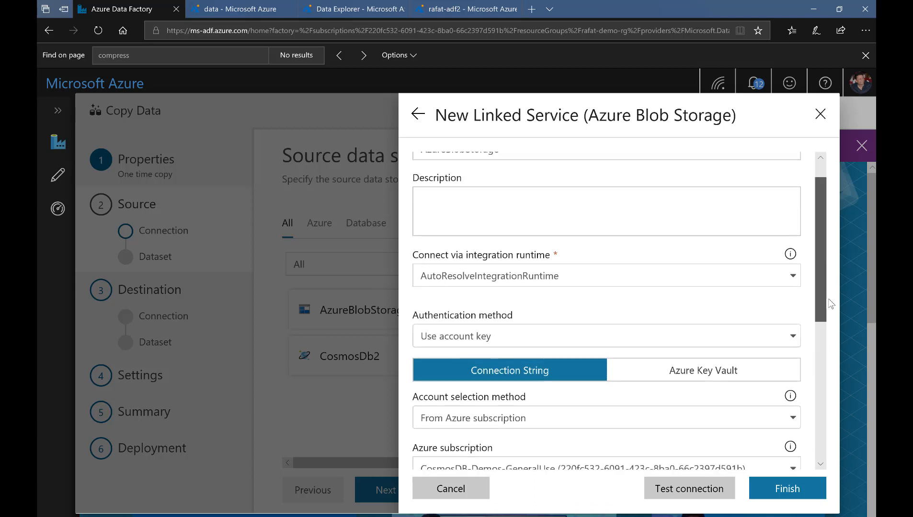
{"action": "scroll", "coordinate": [826, 330], "scroll_direction": "down", "scroll_amount": 2}
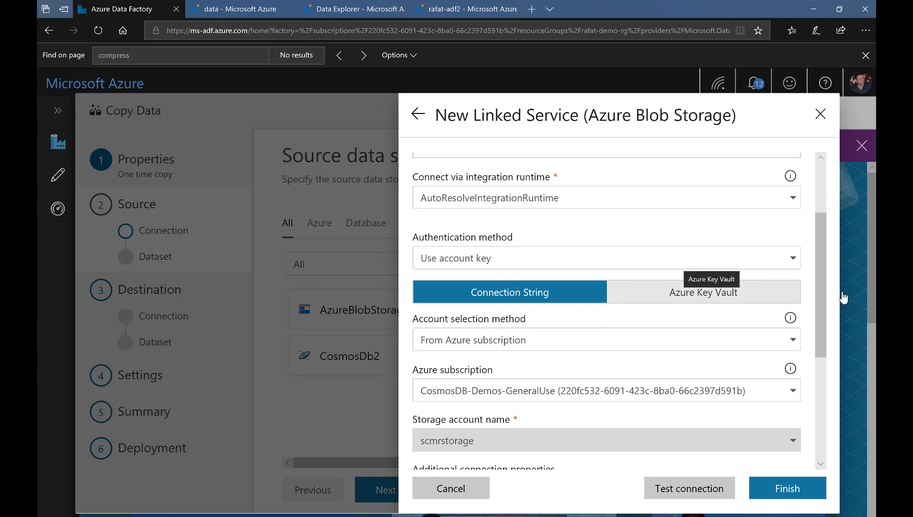
{"action": "scroll", "coordinate": [828, 300], "scroll_direction": "up", "scroll_amount": 1}
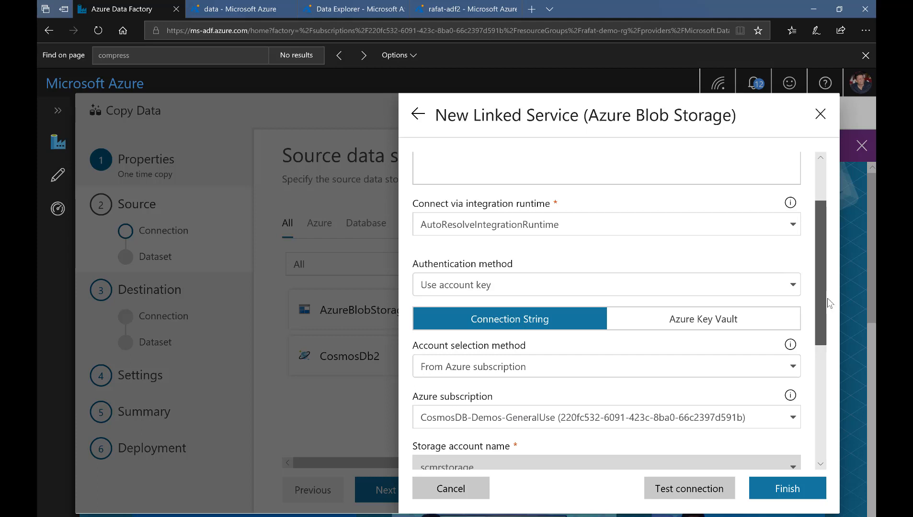
{"action": "left_click_drag", "start_coordinate": [828, 299], "coordinate": [827, 298]}
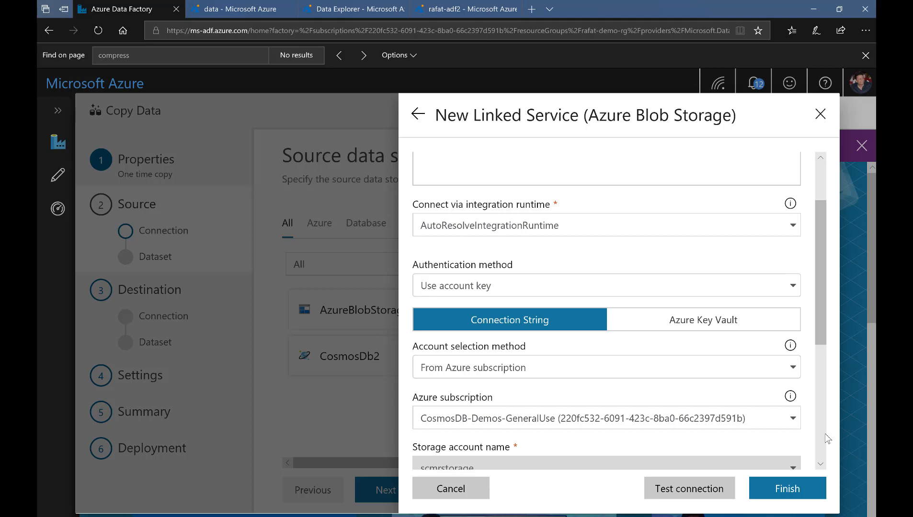
{"action": "left_click", "coordinate": [721, 489]}
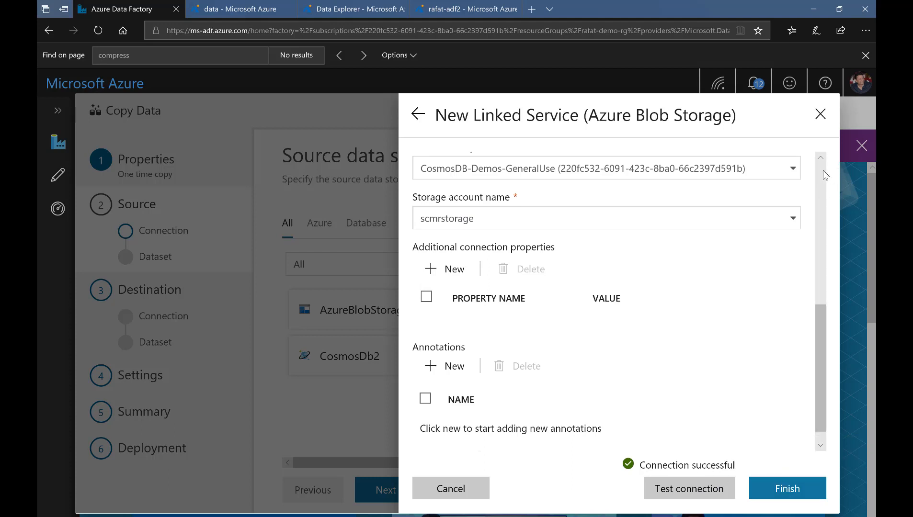
{"action": "scroll", "coordinate": [823, 169], "scroll_direction": "up", "scroll_amount": 6}
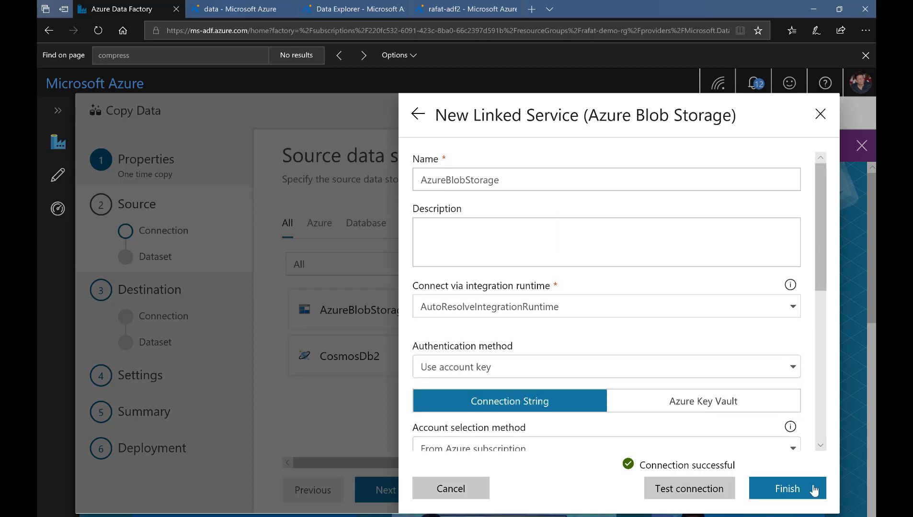
{"action": "left_click", "coordinate": [799, 490]}
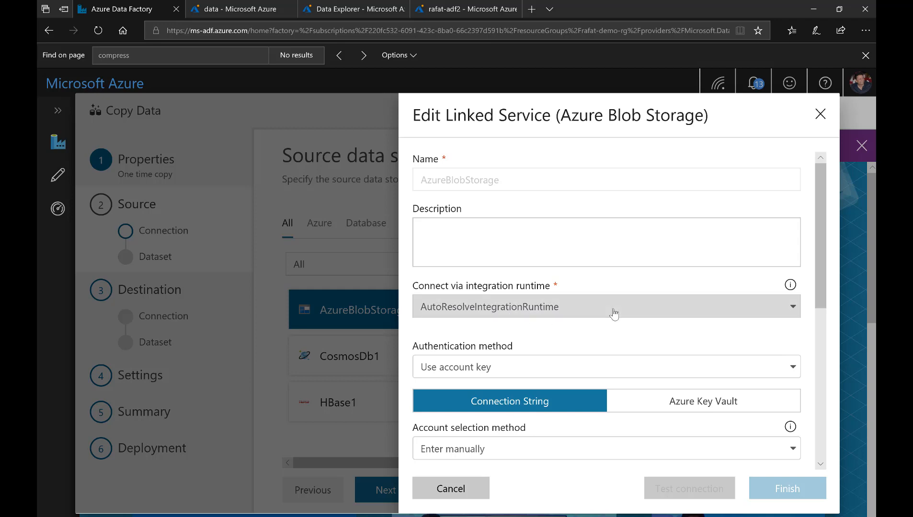
Examine the network environment choices for a new integration runtime in the blob linked service's settings, and return without creating one
{"action": "left_click", "coordinate": [794, 309]}
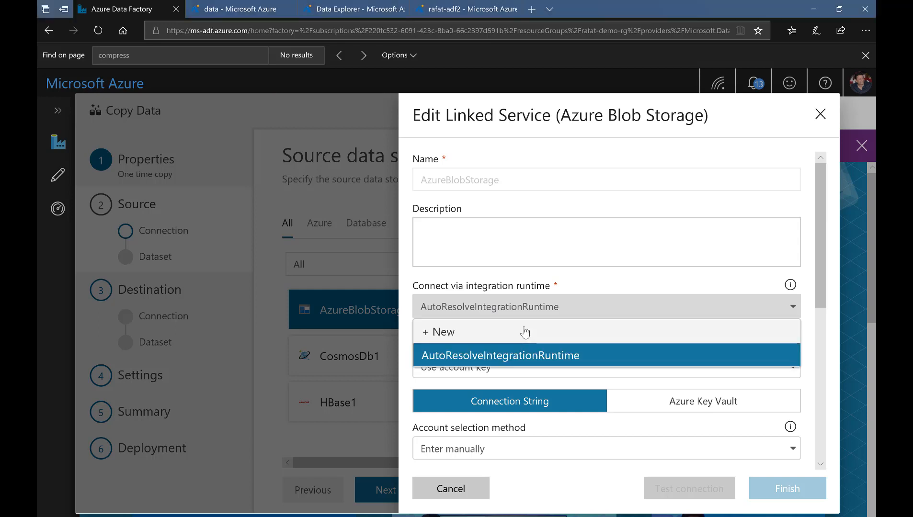
{"action": "left_click", "coordinate": [436, 334]}
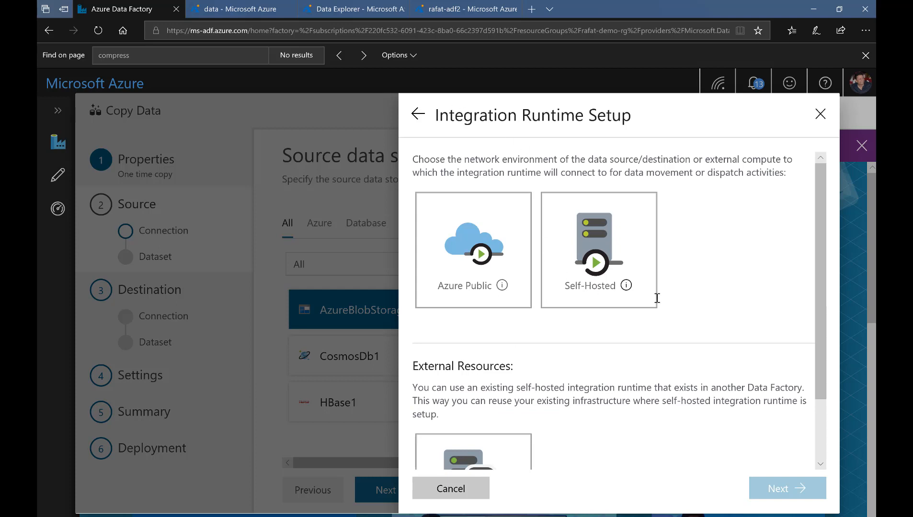
{"action": "scroll", "coordinate": [657, 298], "scroll_direction": "down", "scroll_amount": 2}
{"action": "scroll", "coordinate": [653, 308], "scroll_direction": "up", "scroll_amount": 2}
{"action": "left_click", "coordinate": [417, 116]}
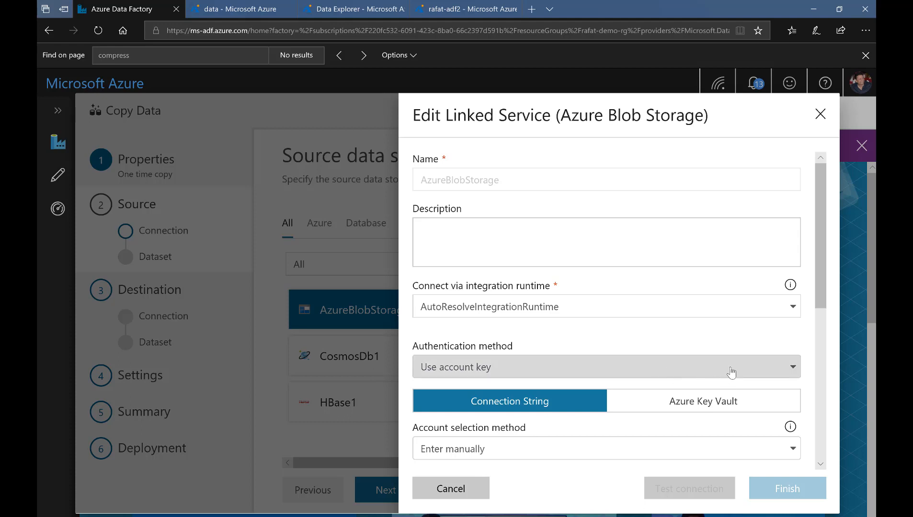
Examine the authentication methods of the blob linked service, including Managed Service Identity (MSI), and close the editor without saving
{"action": "left_click", "coordinate": [793, 369]}
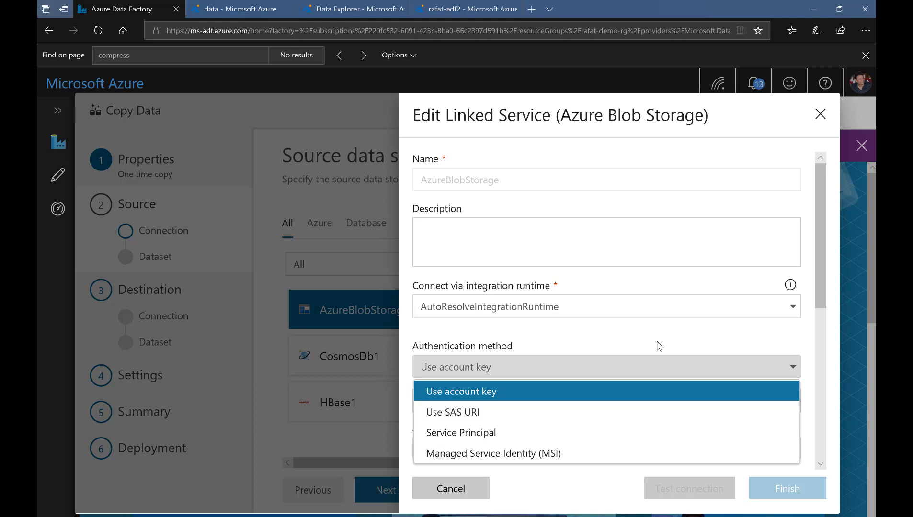
{"action": "left_click", "coordinate": [490, 392]}
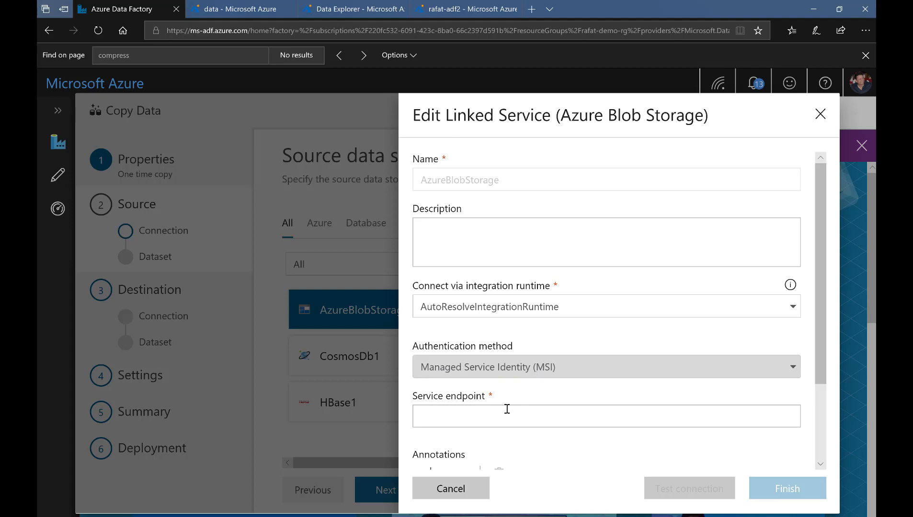
{"action": "left_click", "coordinate": [616, 410]}
{"action": "left_click", "coordinate": [794, 372]}
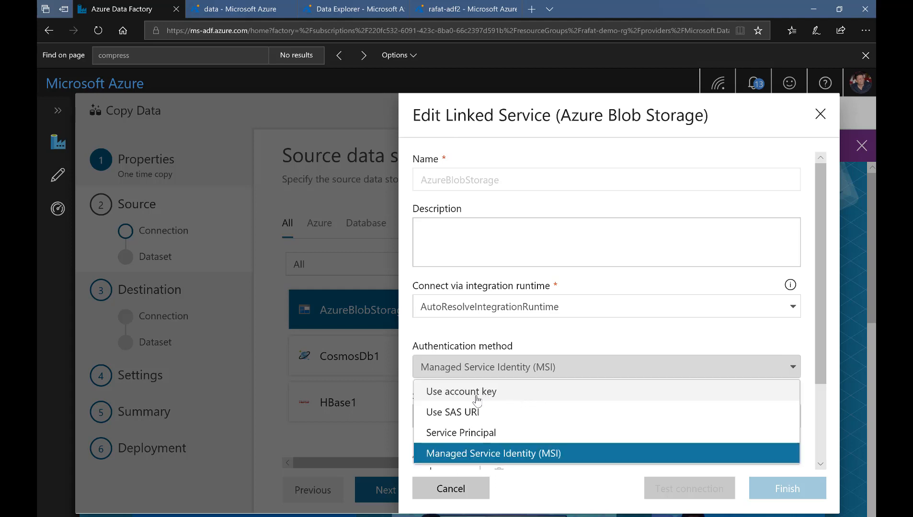
{"action": "left_click", "coordinate": [486, 396]}
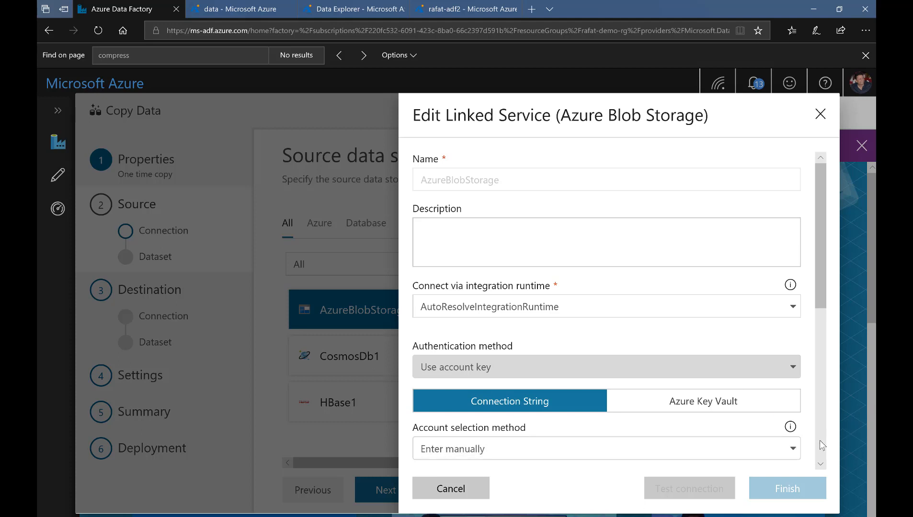
{"action": "scroll", "coordinate": [822, 445], "scroll_direction": "down", "scroll_amount": 5}
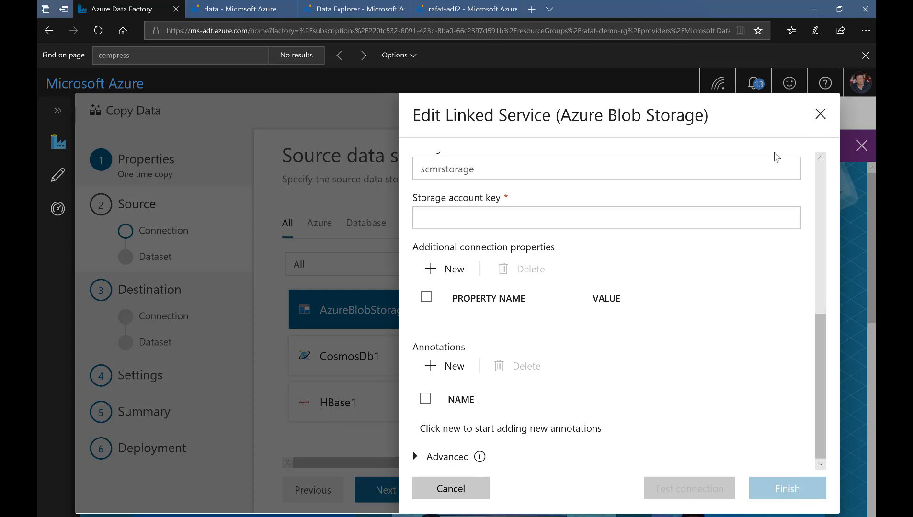
{"action": "key", "text": "Escape"}
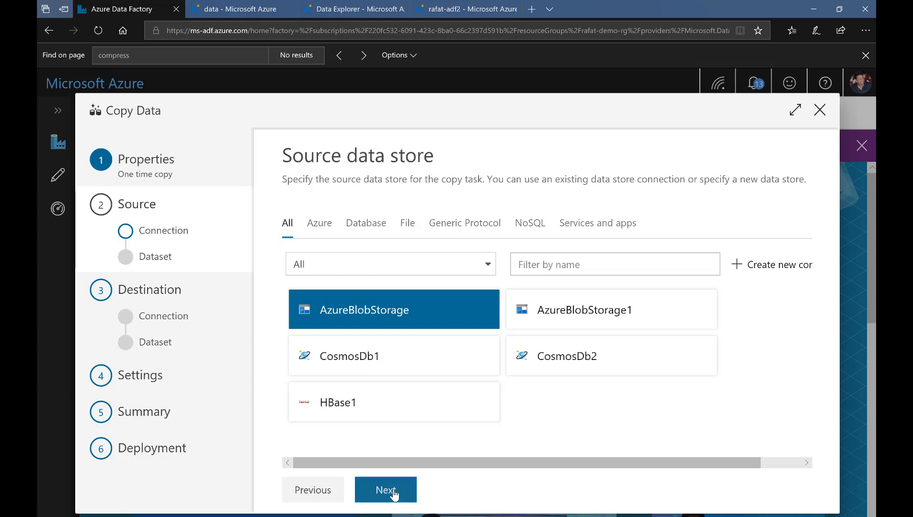
Proceed with AzureBlobStorage as the copy source and bring up the scmrstorage data container in the Azure portal
{"action": "double_click", "coordinate": [411, 294]}
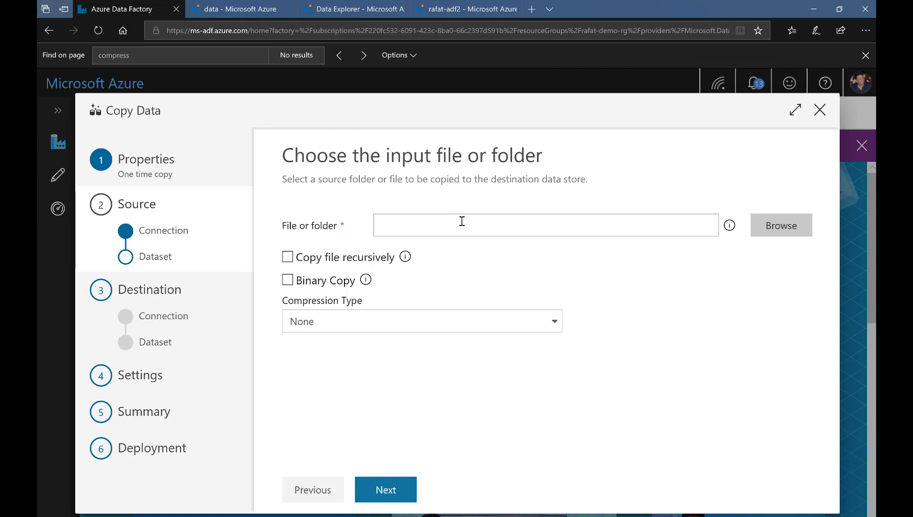
{"action": "left_click", "coordinate": [250, 11]}
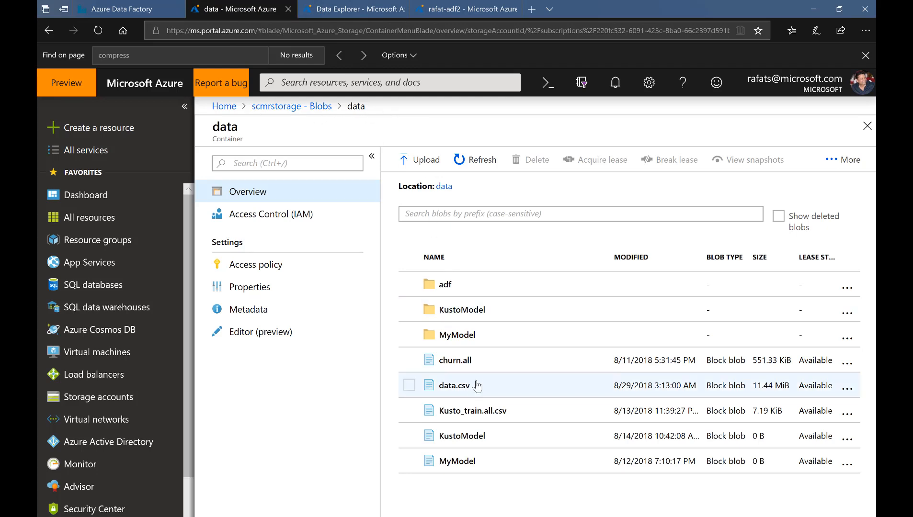
Return to the Copy Data wizard in Azure Data Factory, browse to the data folder and set the input file to data/data.csv
{"action": "left_click", "coordinate": [116, 11]}
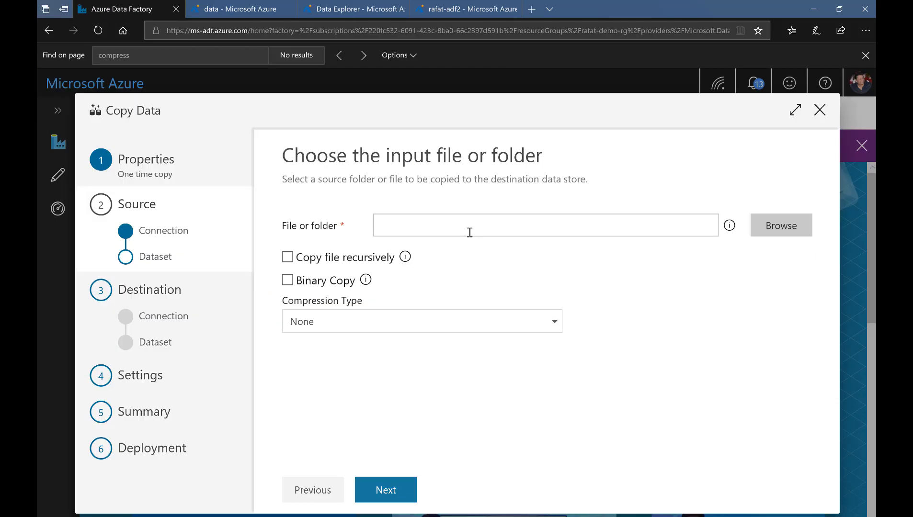
{"action": "left_click", "coordinate": [789, 227]}
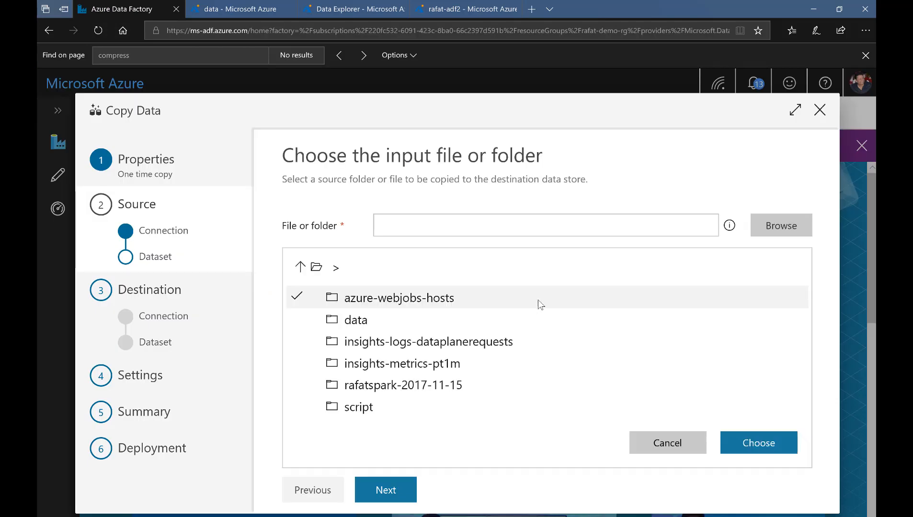
{"action": "left_click", "coordinate": [367, 322]}
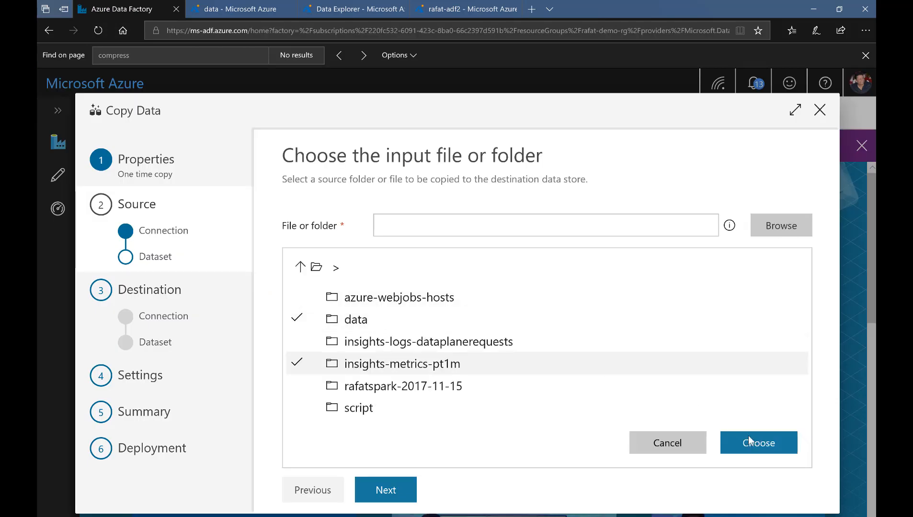
{"action": "left_click", "coordinate": [754, 446]}
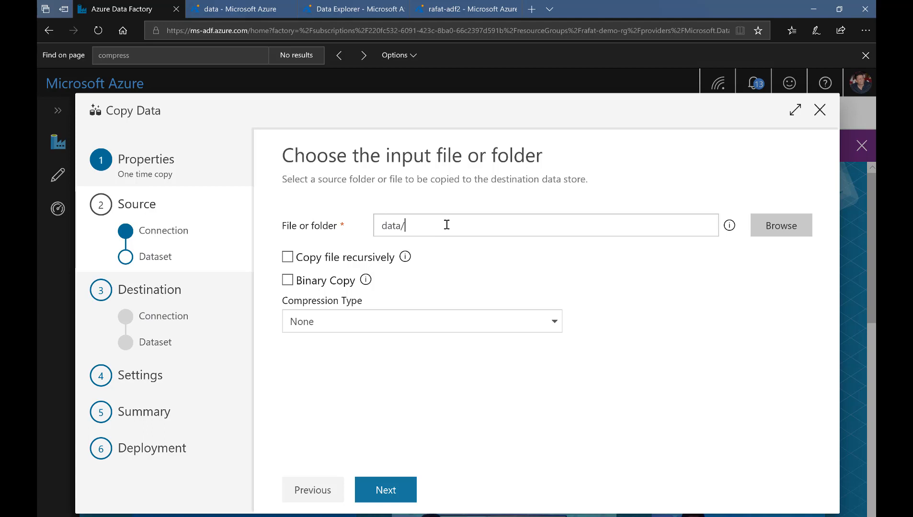
{"action": "type", "text": "data.csv"}
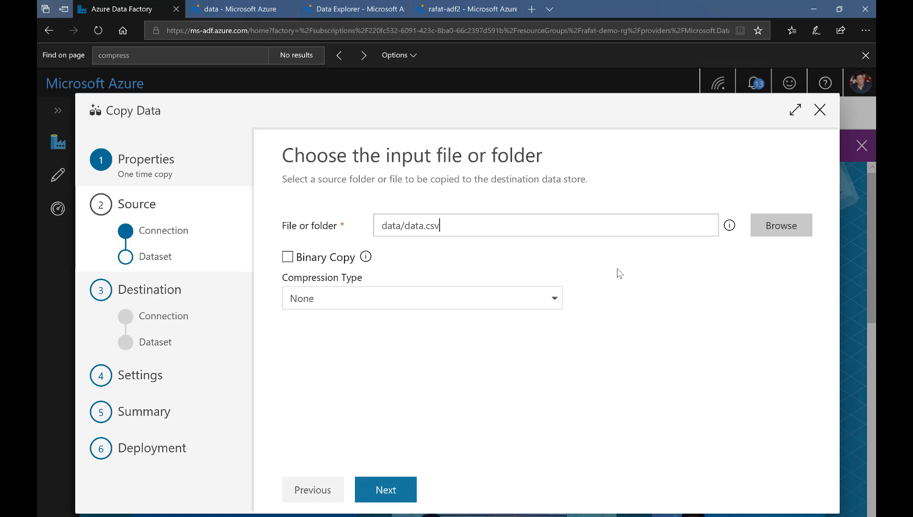
Examine the compression types for the input file, keep None and proceed to the file format settings
{"action": "left_click", "coordinate": [554, 301]}
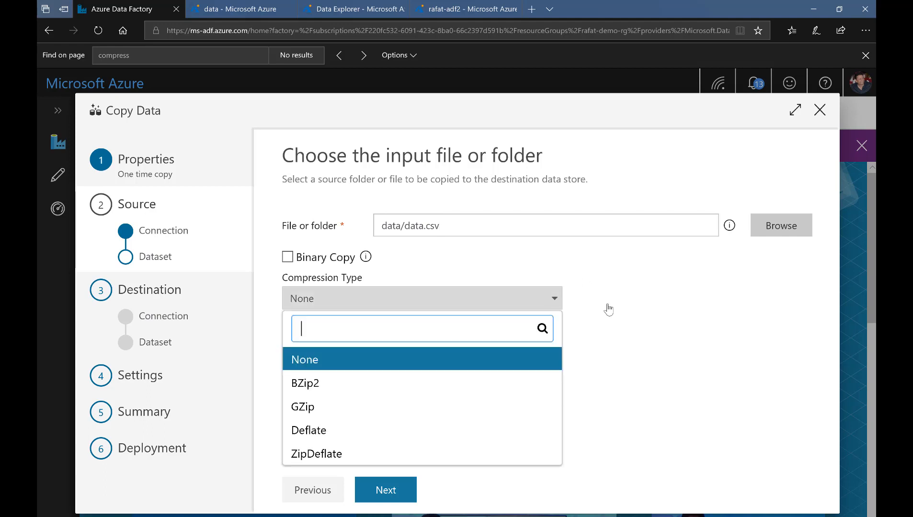
{"action": "left_click", "coordinate": [638, 313]}
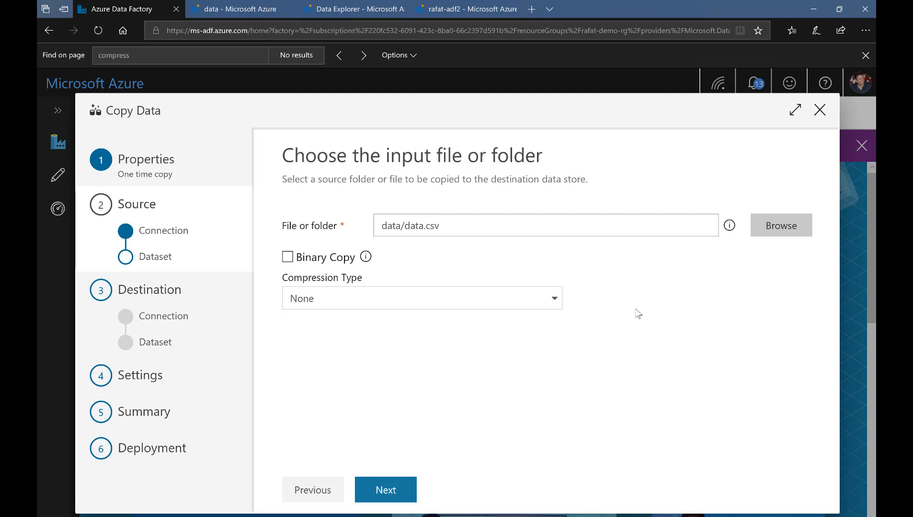
{"action": "left_click", "coordinate": [555, 300]}
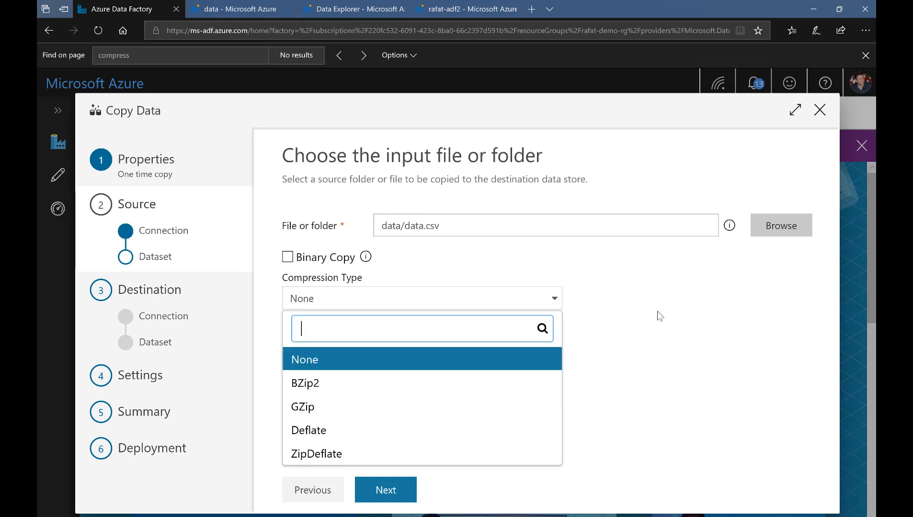
{"action": "left_click", "coordinate": [658, 312]}
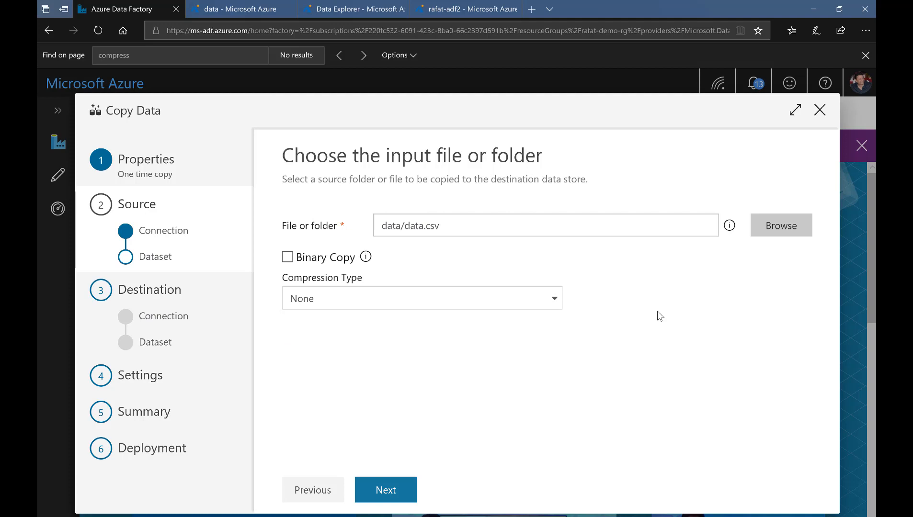
{"action": "left_click", "coordinate": [395, 493]}
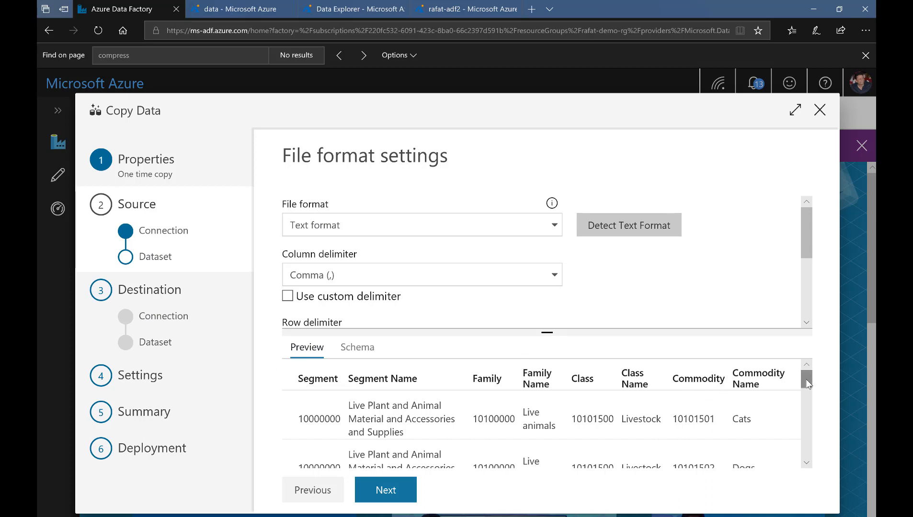
Review the source file's data preview and column schema, and continue to the destination data store selection
{"action": "left_click_drag", "start_coordinate": [806, 379], "coordinate": [804, 410]}
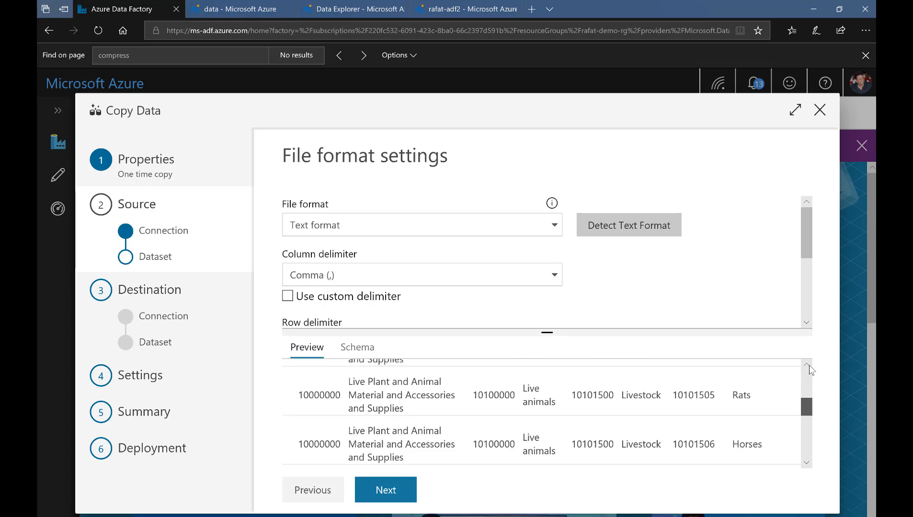
{"action": "scroll", "coordinate": [809, 370], "scroll_direction": "up", "scroll_amount": 5}
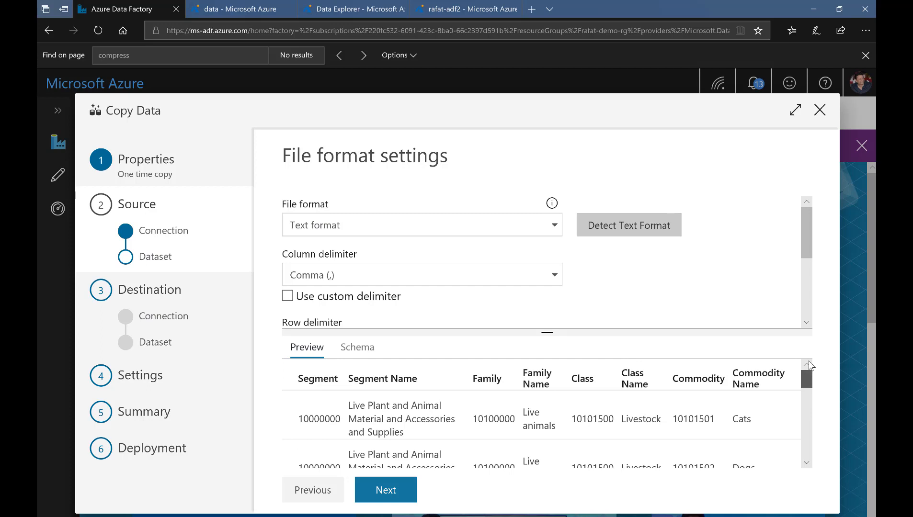
{"action": "left_click", "coordinate": [364, 349]}
{"action": "left_click", "coordinate": [342, 350]}
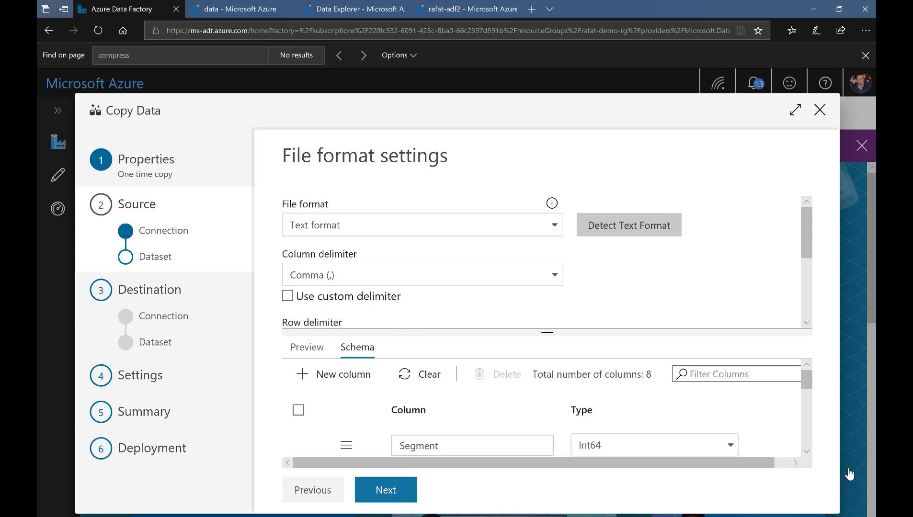
{"action": "mouse_move", "coordinate": [804, 380]}
{"action": "left_mouse_down"}
{"action": "mouse_move", "coordinate": [806, 449]}
{"action": "mouse_move", "coordinate": [814, 375]}
{"action": "left_mouse_up"}
{"action": "left_click", "coordinate": [400, 497]}
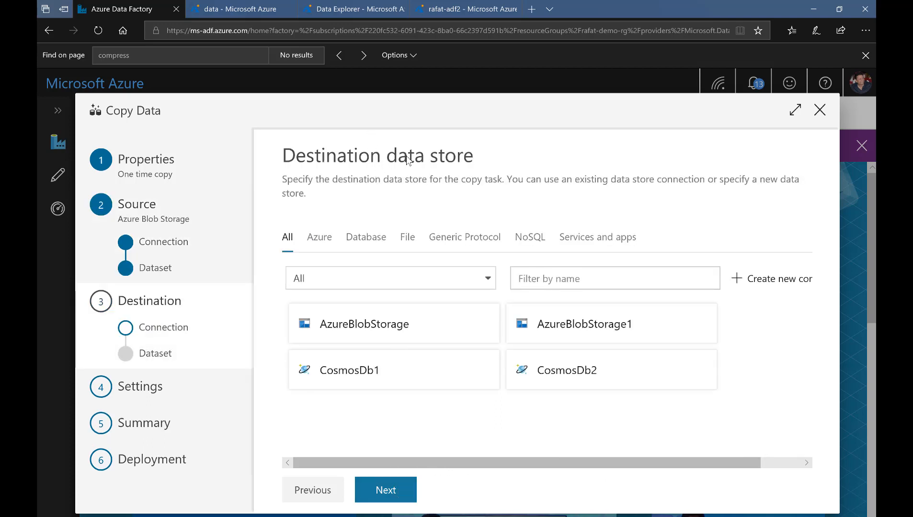
Start a new linked service of type Azure Cosmos DB for the destination data store
{"action": "left_click", "coordinate": [767, 284]}
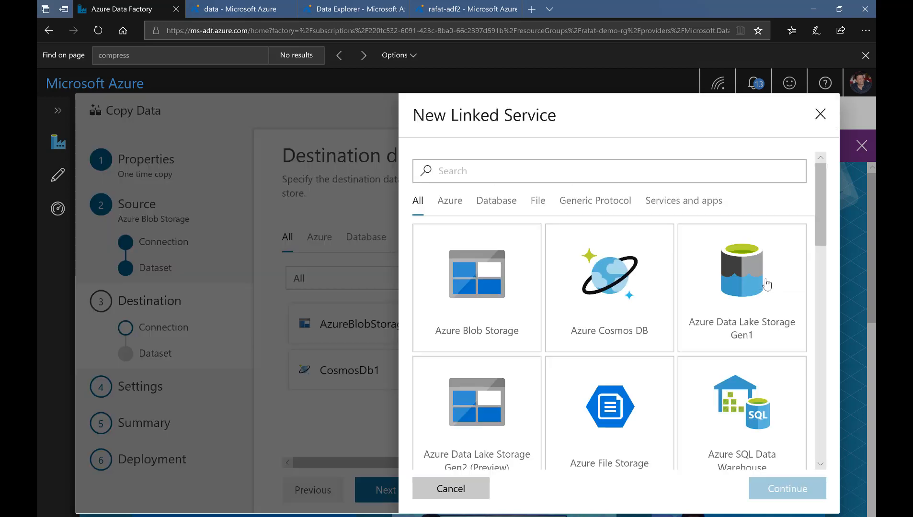
{"action": "left_click", "coordinate": [615, 283]}
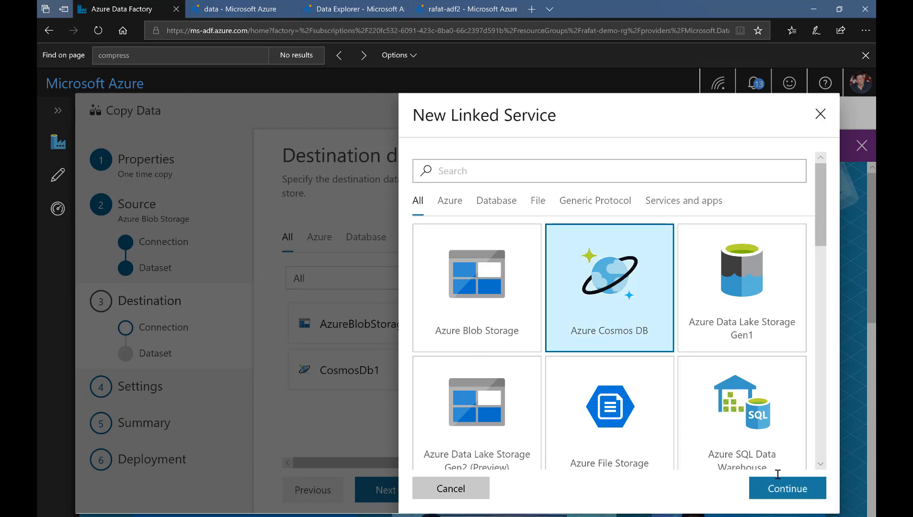
{"action": "left_click", "coordinate": [793, 491]}
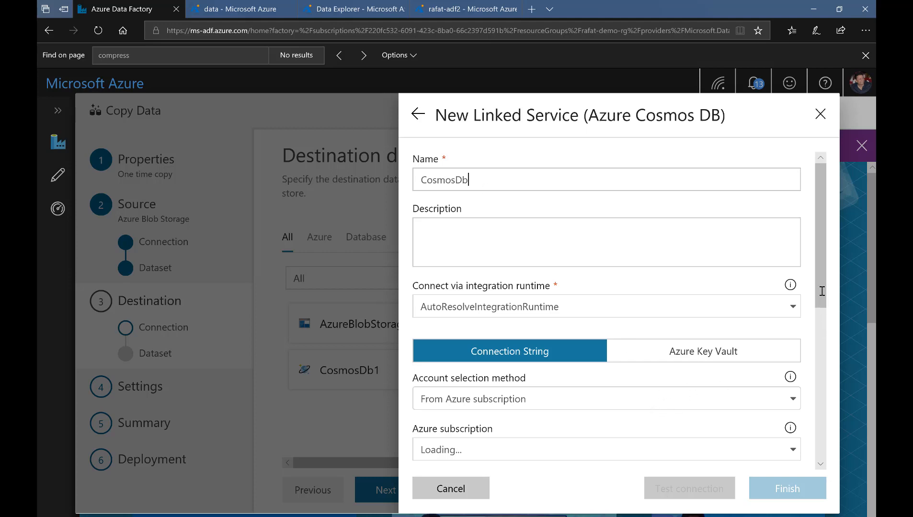
Connect the Cosmos DB linked service to the IoT database from the Azure subscription, test its connection and finish creating it
{"action": "scroll", "coordinate": [820, 320], "scroll_direction": "down", "scroll_amount": 1}
{"action": "scroll", "coordinate": [821, 319], "scroll_direction": "down", "scroll_amount": 2}
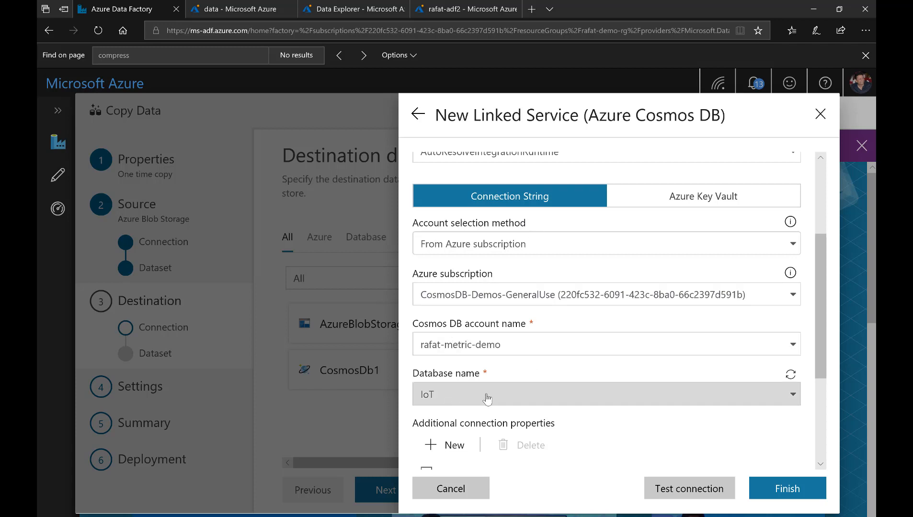
{"action": "left_click", "coordinate": [697, 495]}
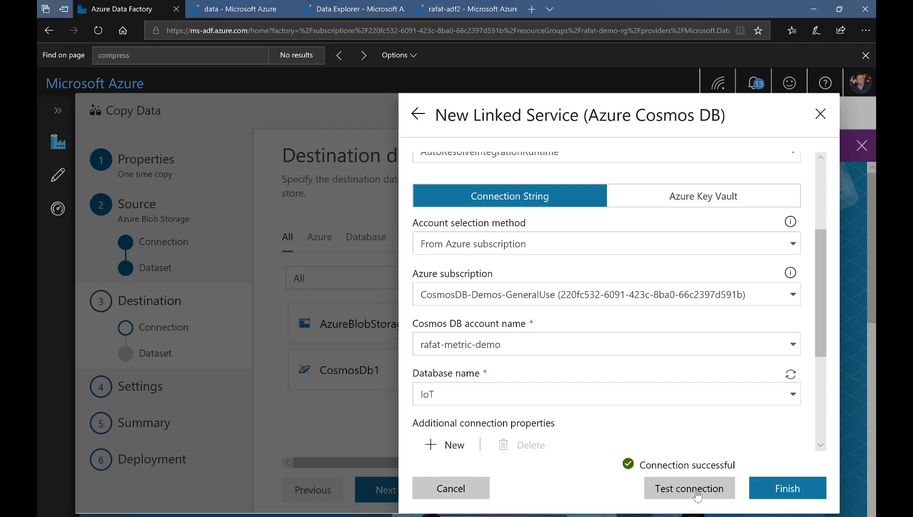
{"action": "left_click", "coordinate": [803, 496]}
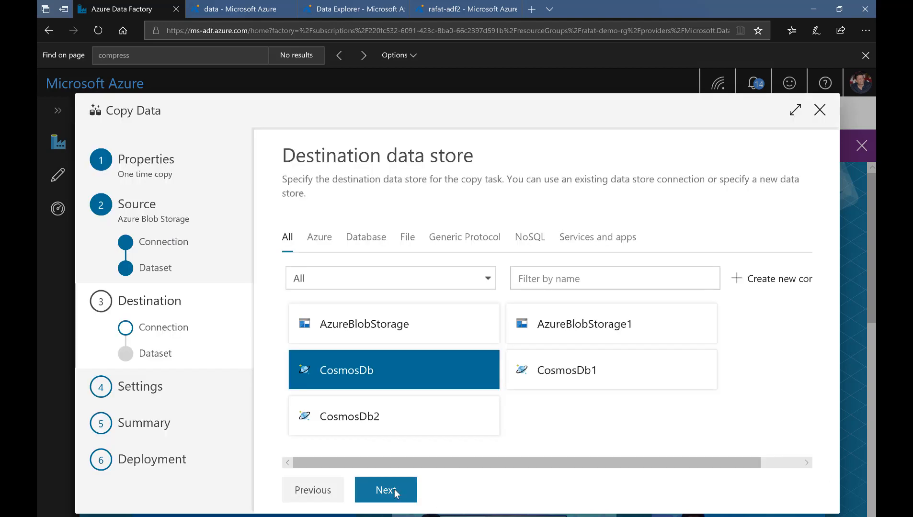
Proceed with CosmosDb as the destination, map the blob file to the IoT collection and skip column mapping for all tables
{"action": "left_click", "coordinate": [394, 495]}
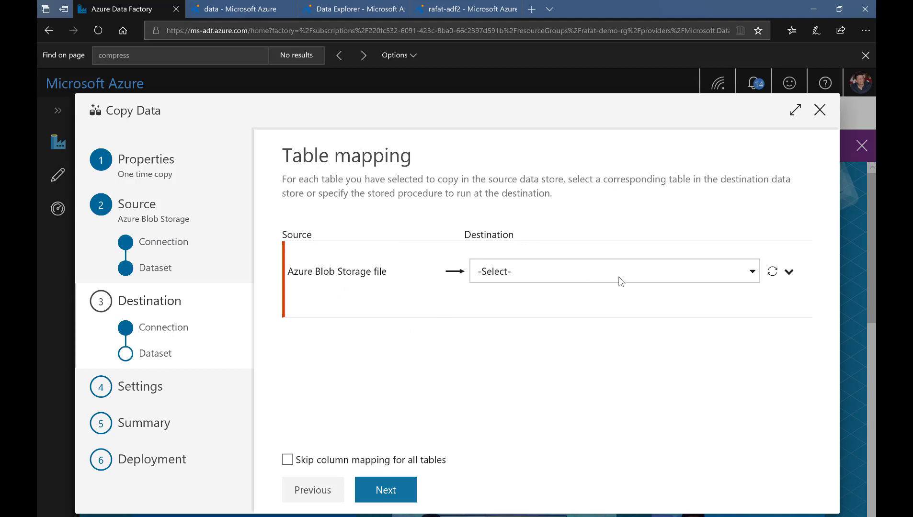
{"action": "left_click", "coordinate": [749, 271]}
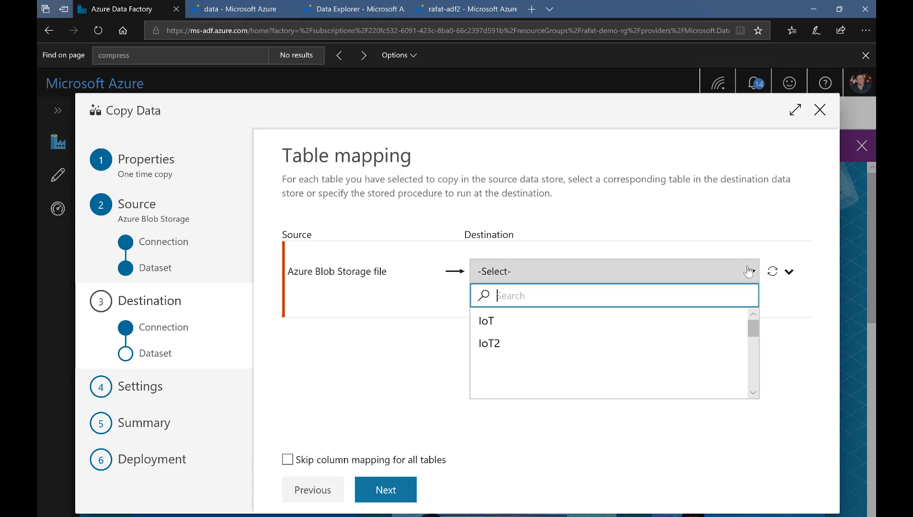
{"action": "left_click", "coordinate": [492, 325]}
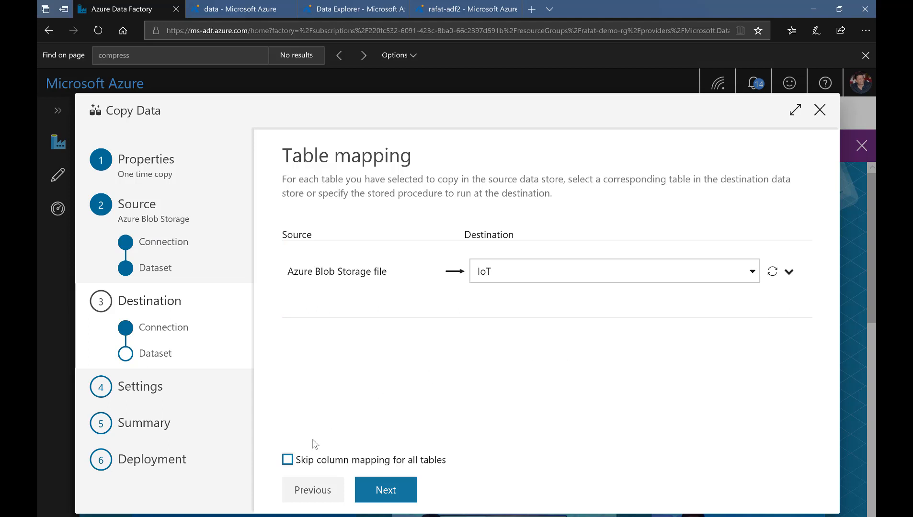
{"action": "left_click", "coordinate": [289, 461]}
{"action": "left_click", "coordinate": [384, 486]}
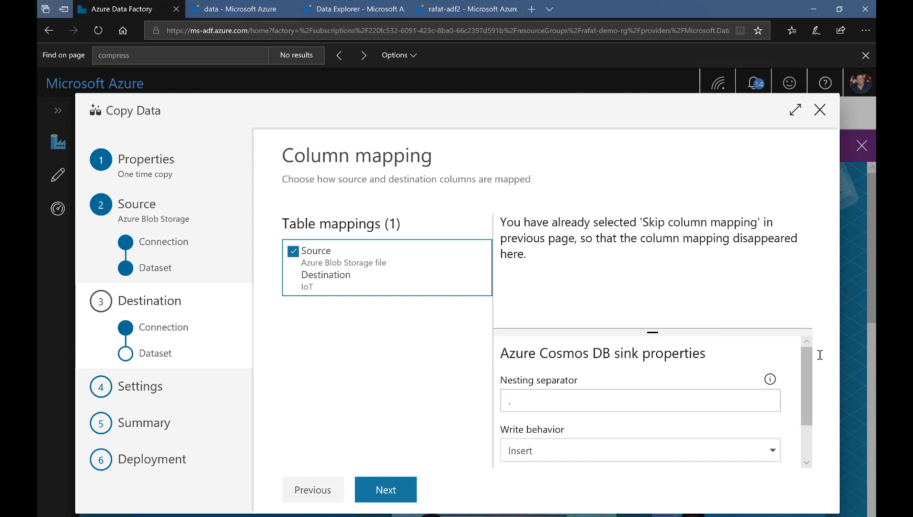
Review the Azure Cosmos DB sink properties and write behavior options, keep Insert and proceed to the copy settings
{"action": "left_click_drag", "start_coordinate": [805, 369], "coordinate": [805, 377]}
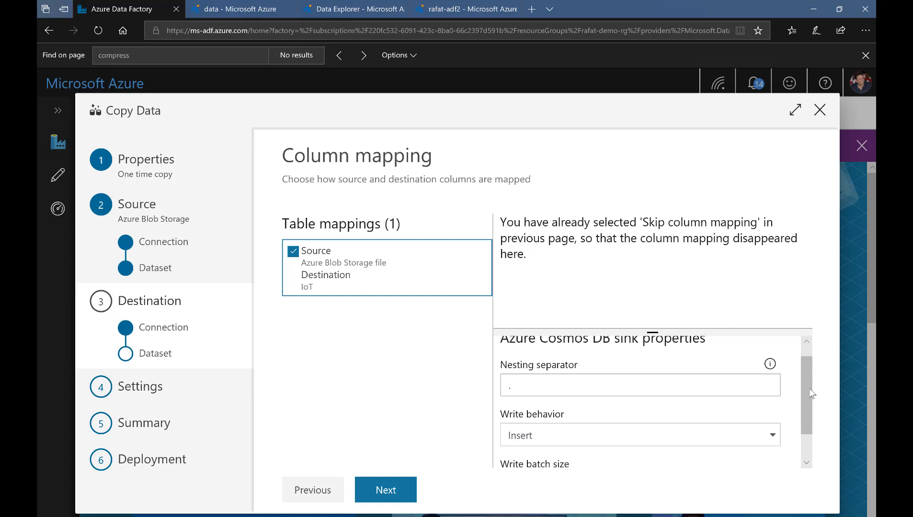
{"action": "scroll", "coordinate": [809, 403], "scroll_direction": "down", "scroll_amount": 2}
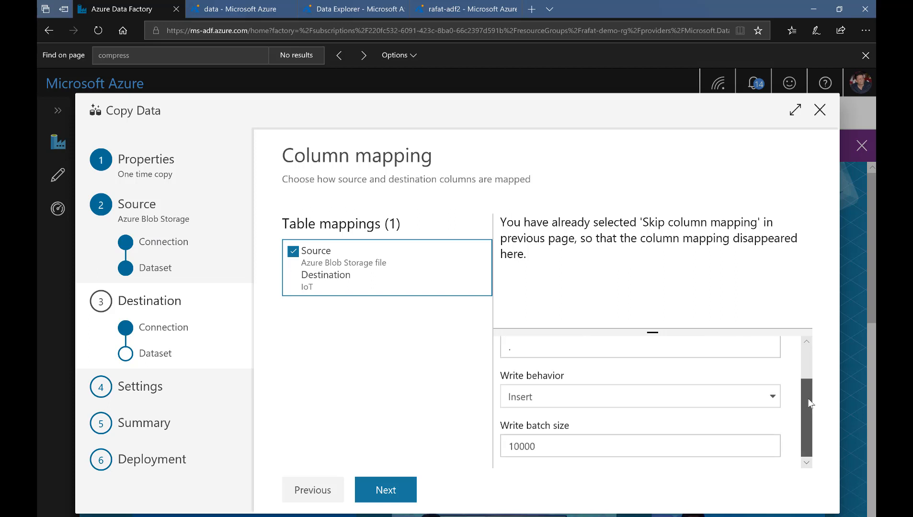
{"action": "left_click", "coordinate": [773, 401]}
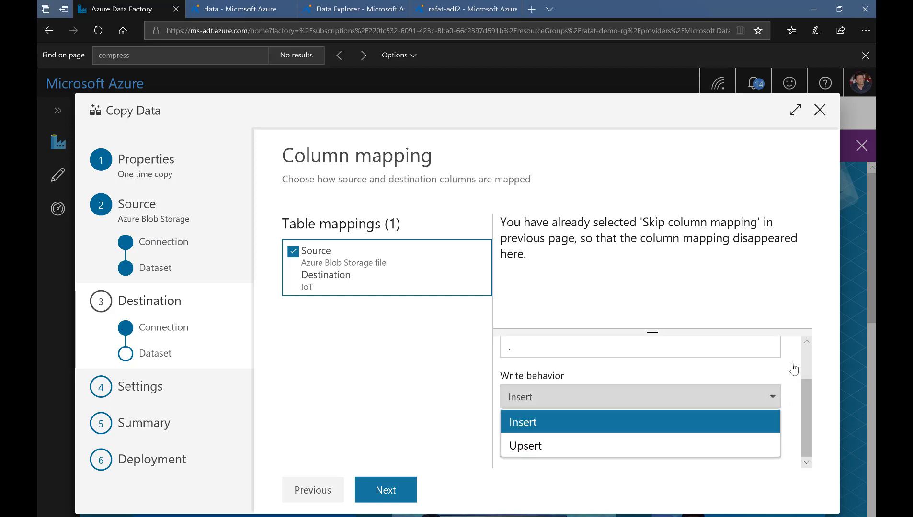
{"action": "left_click", "coordinate": [803, 392]}
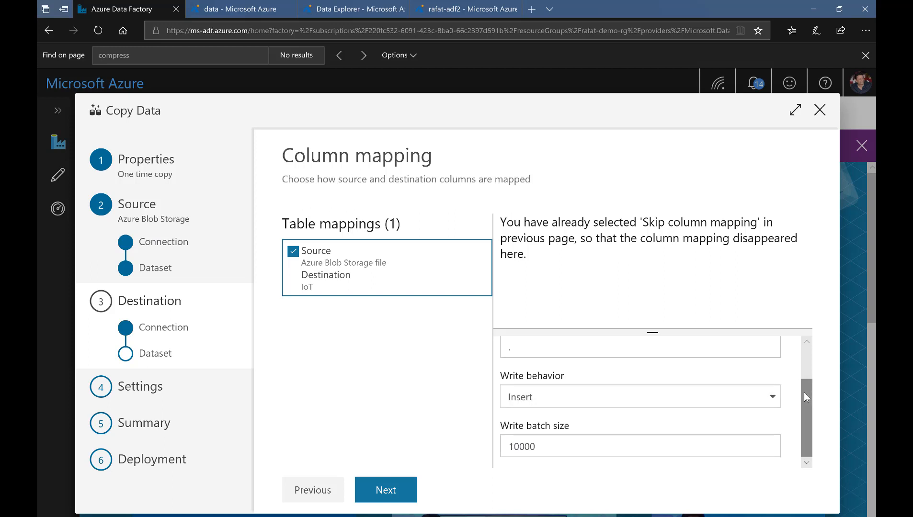
{"action": "left_click", "coordinate": [774, 398]}
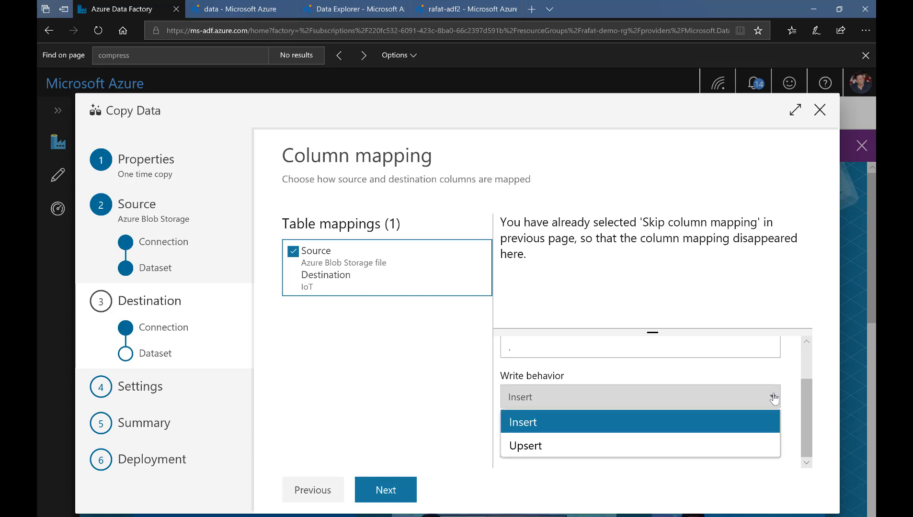
{"action": "left_click", "coordinate": [796, 383]}
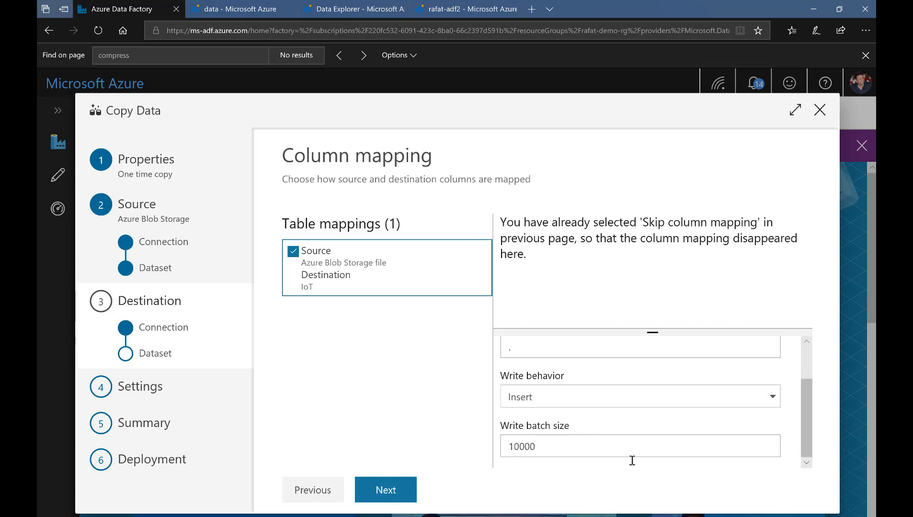
{"action": "left_click", "coordinate": [393, 491]}
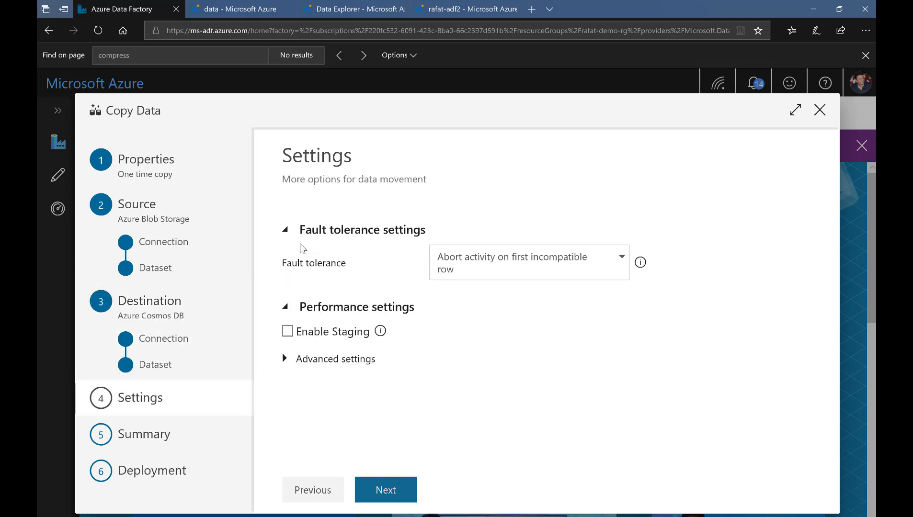
Set fault tolerance to Skip incompatible rows and keep the data integration unit and degree of copy parallelism on Auto
{"action": "left_click", "coordinate": [621, 262]}
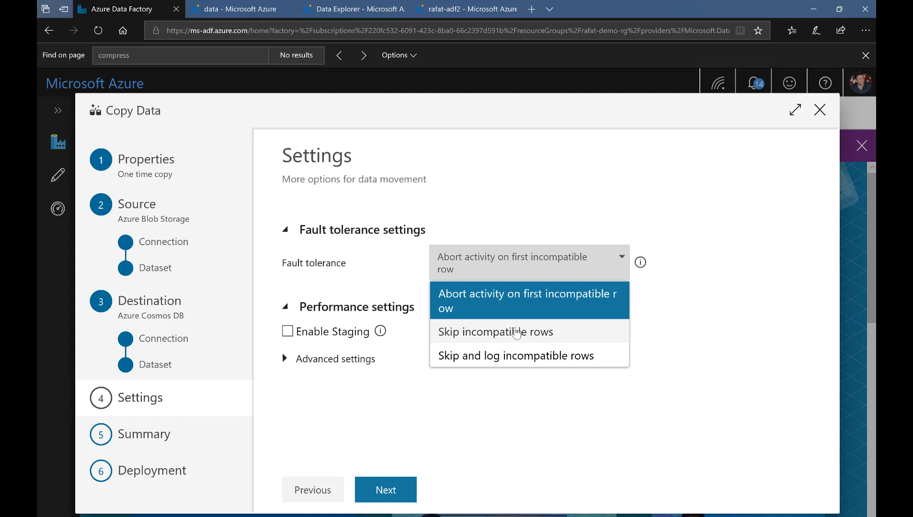
{"action": "left_click", "coordinate": [516, 334]}
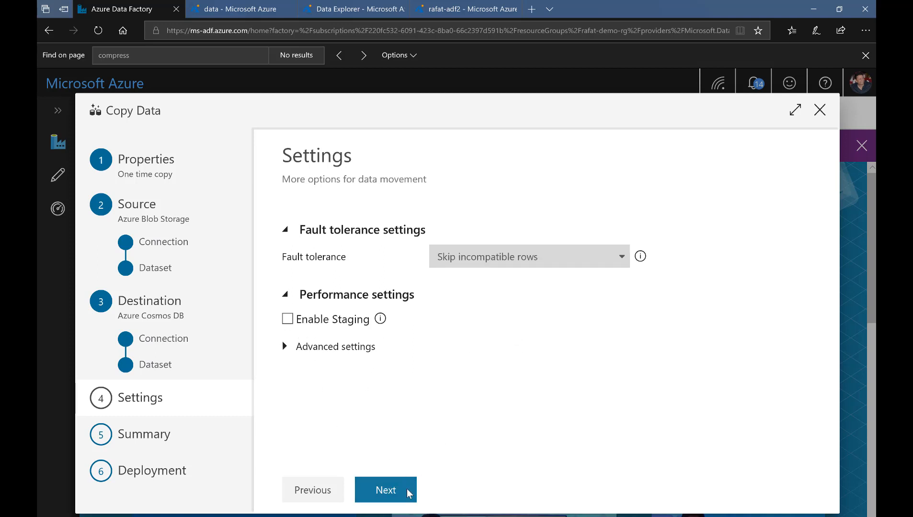
{"action": "left_click", "coordinate": [335, 347]}
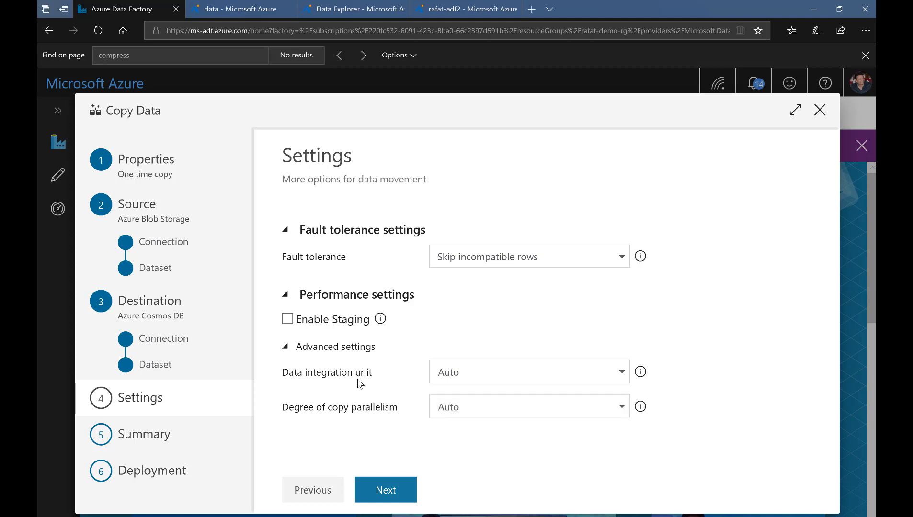
{"action": "left_click", "coordinate": [620, 409]}
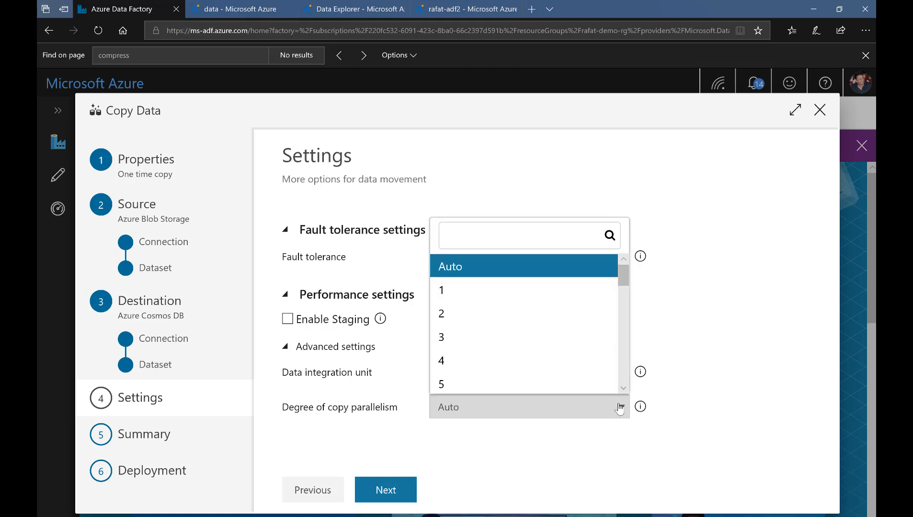
{"action": "left_click", "coordinate": [701, 371]}
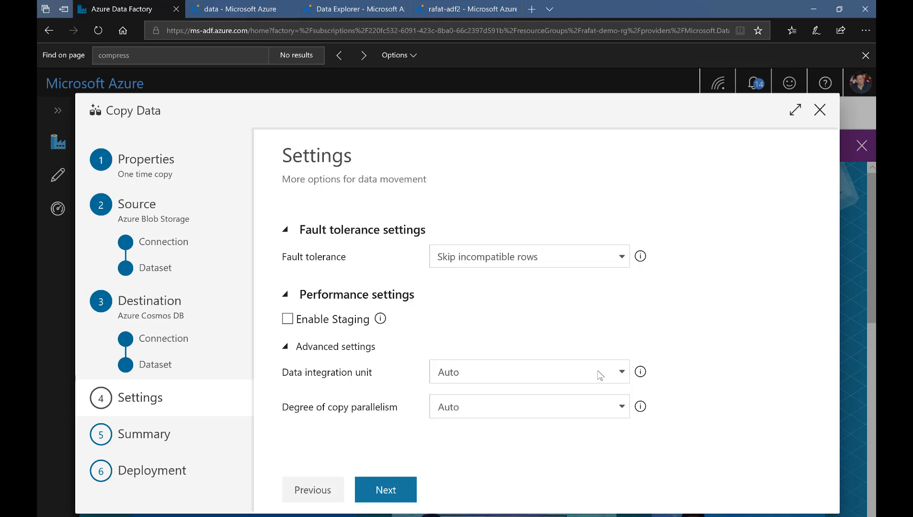
{"action": "left_click", "coordinate": [622, 373]}
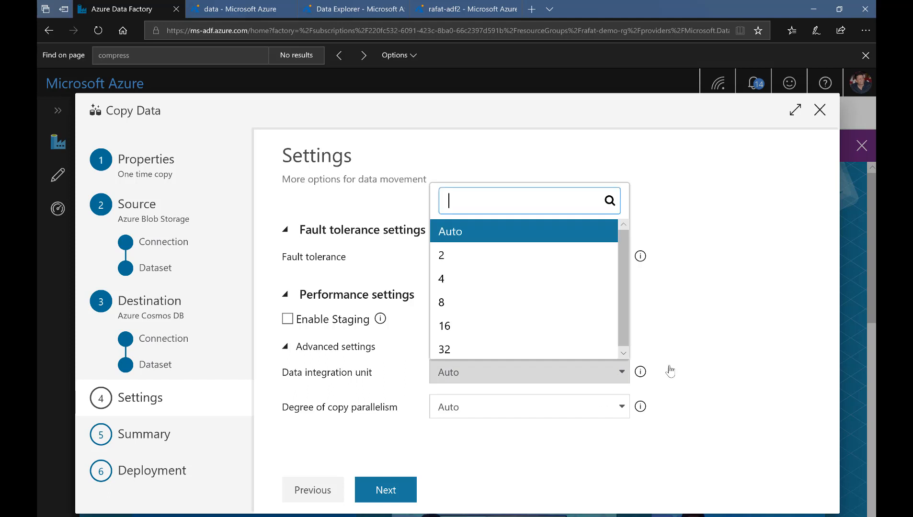
{"action": "left_click", "coordinate": [702, 369]}
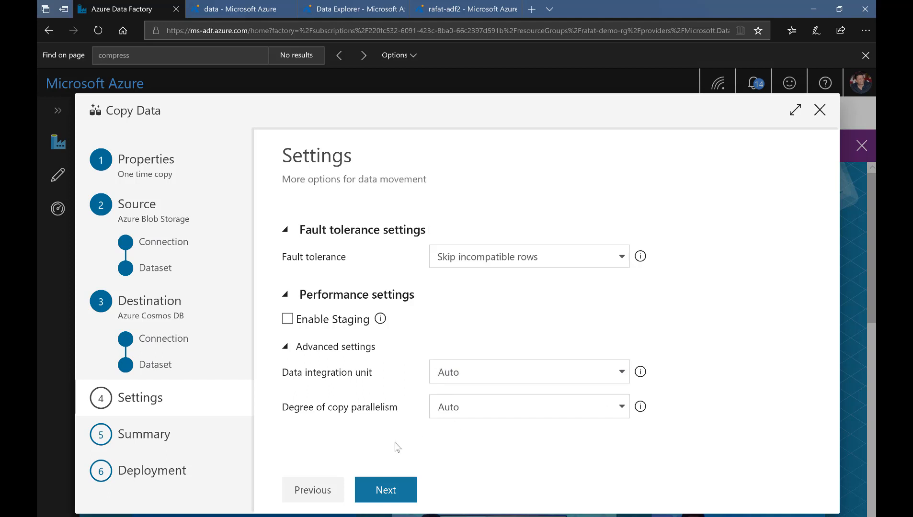
Review the copy summary, deploy the Blob2CosmosDB pipeline and open its run monitoring
{"action": "left_click", "coordinate": [388, 491]}
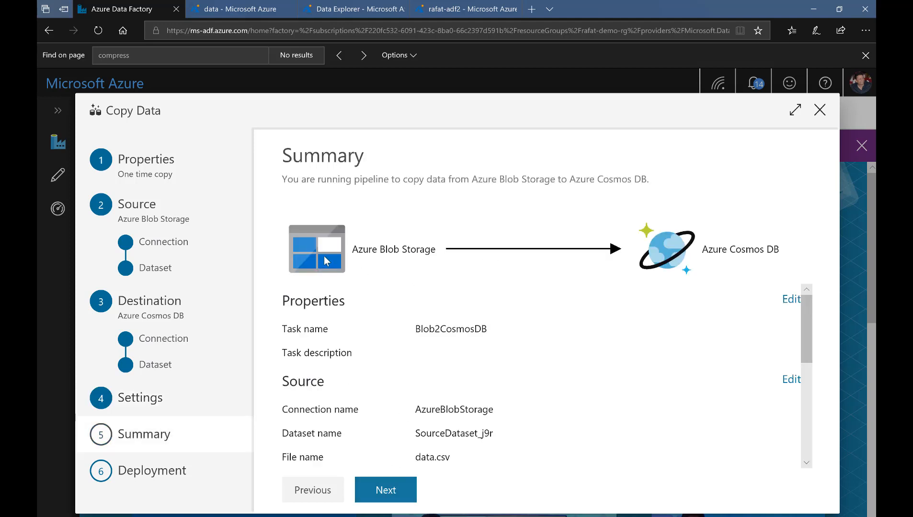
{"action": "scroll", "coordinate": [534, 356], "scroll_direction": "down", "scroll_amount": 5}
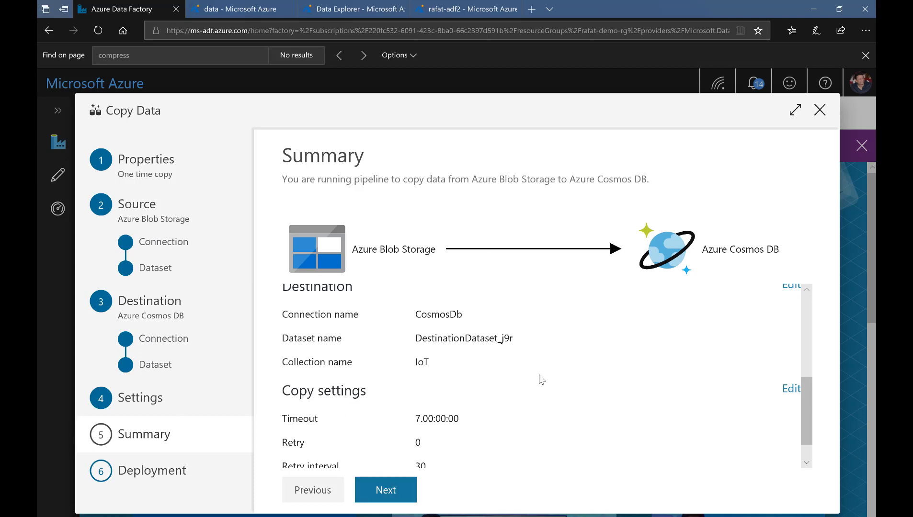
{"action": "scroll", "coordinate": [426, 467], "scroll_direction": "down", "scroll_amount": 1}
{"action": "left_click", "coordinate": [388, 490]}
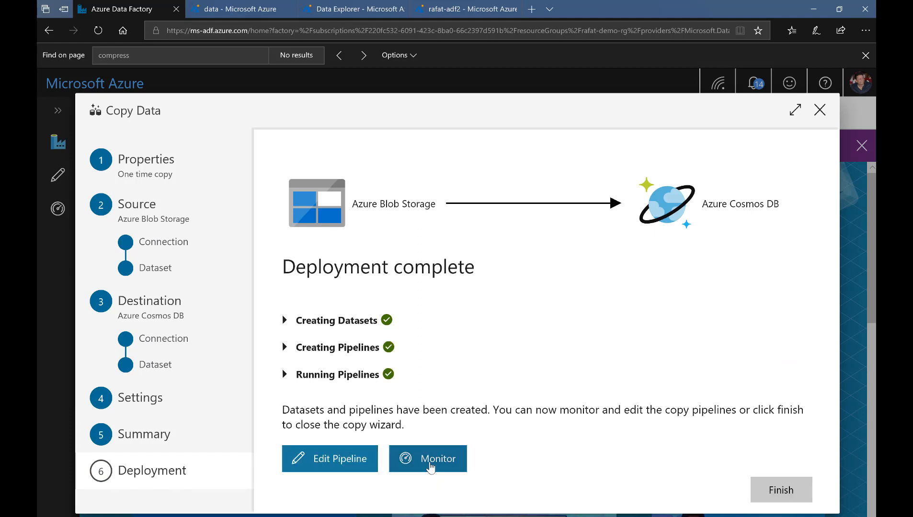
{"action": "left_click", "coordinate": [431, 462]}
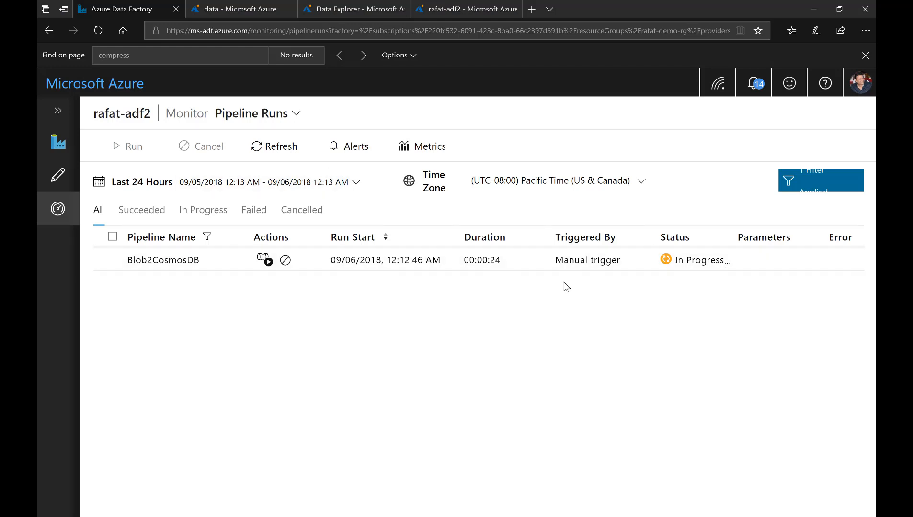
Switch to the Cosmos DB Data Explorer and inspect the first document of the IoT collection
{"action": "left_click", "coordinate": [347, 10]}
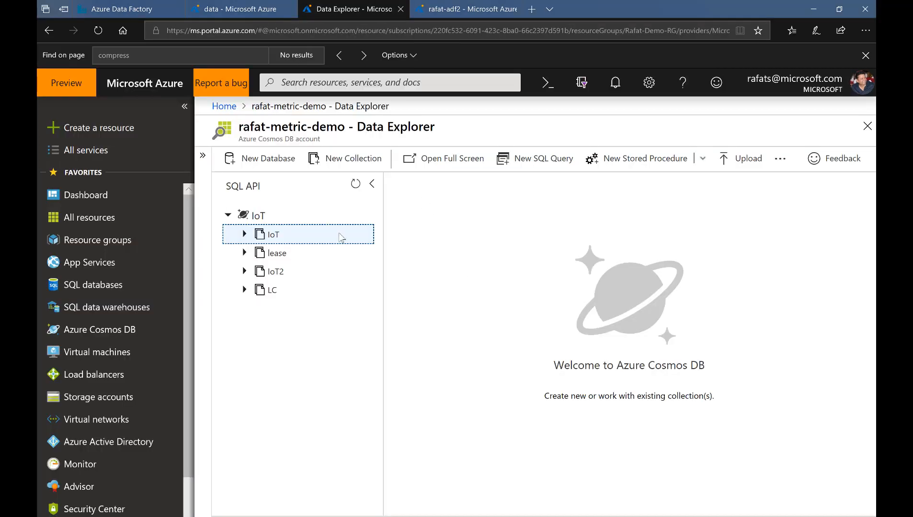
{"action": "left_click", "coordinate": [244, 234]}
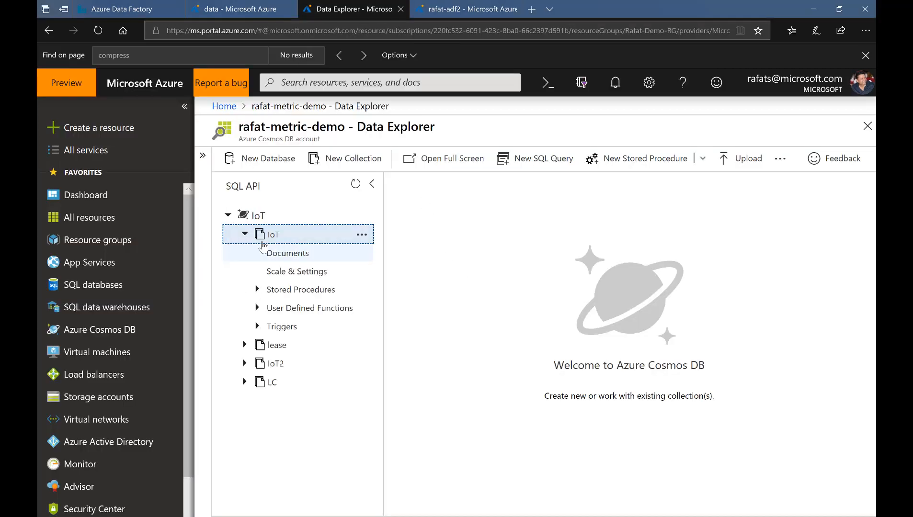
{"action": "left_click", "coordinate": [302, 257]}
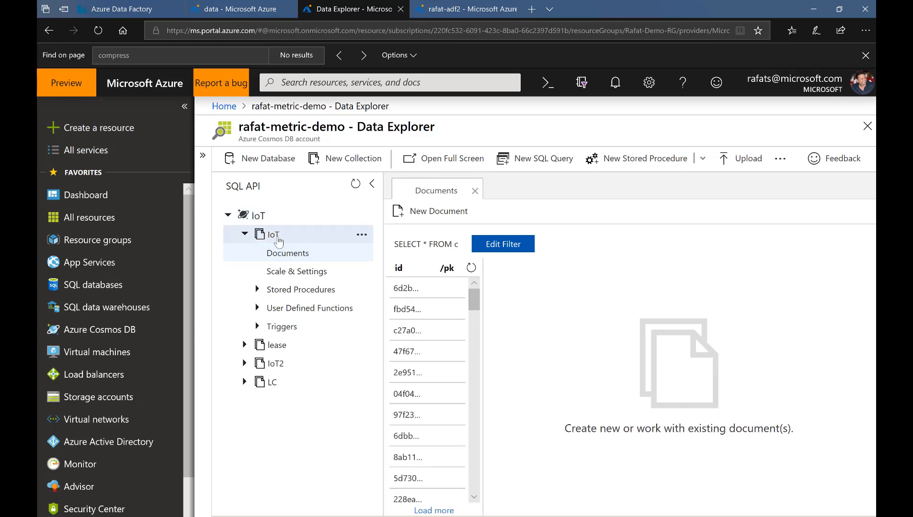
{"action": "left_click", "coordinate": [413, 293]}
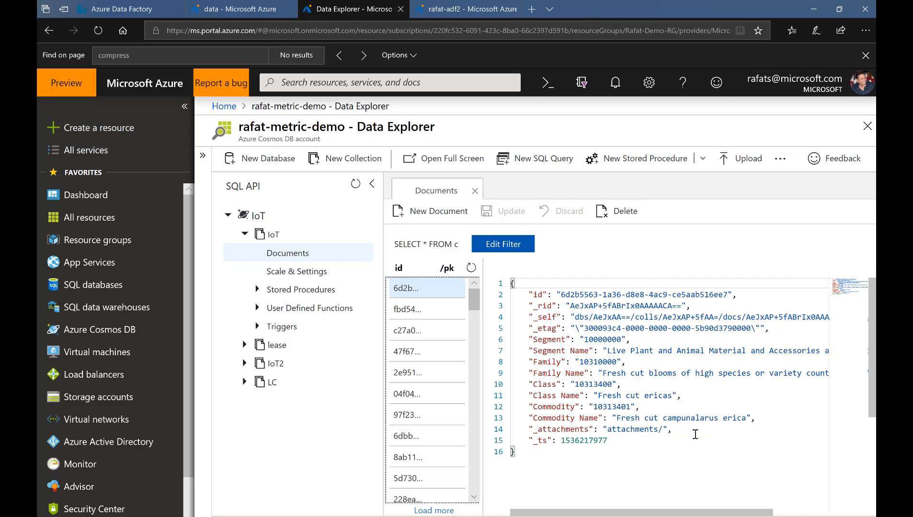
{"action": "left_click_drag", "start_coordinate": [509, 333], "coordinate": [507, 294]}
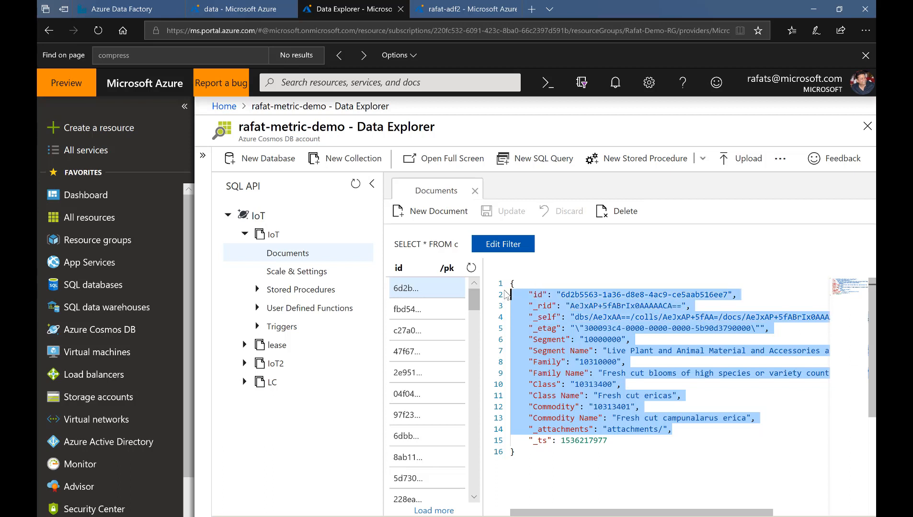
{"action": "left_click", "coordinate": [710, 433]}
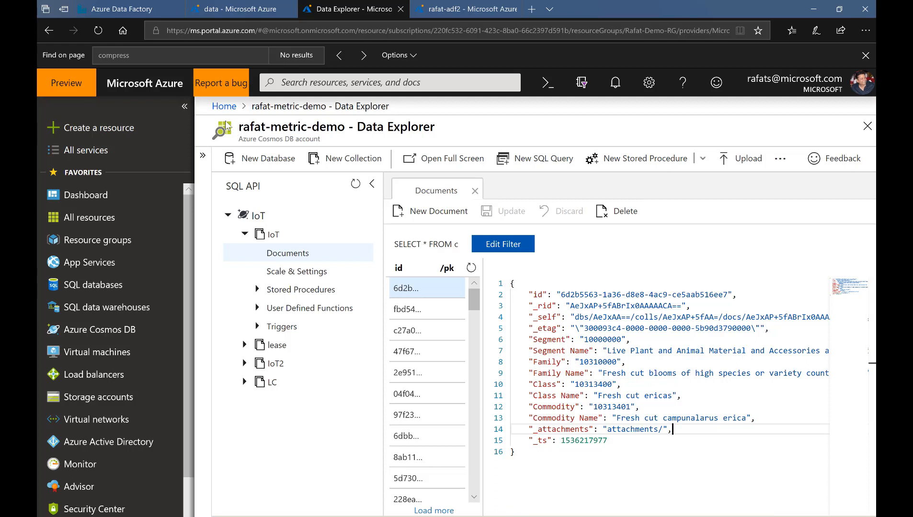
{"action": "left_click", "coordinate": [244, 52]}
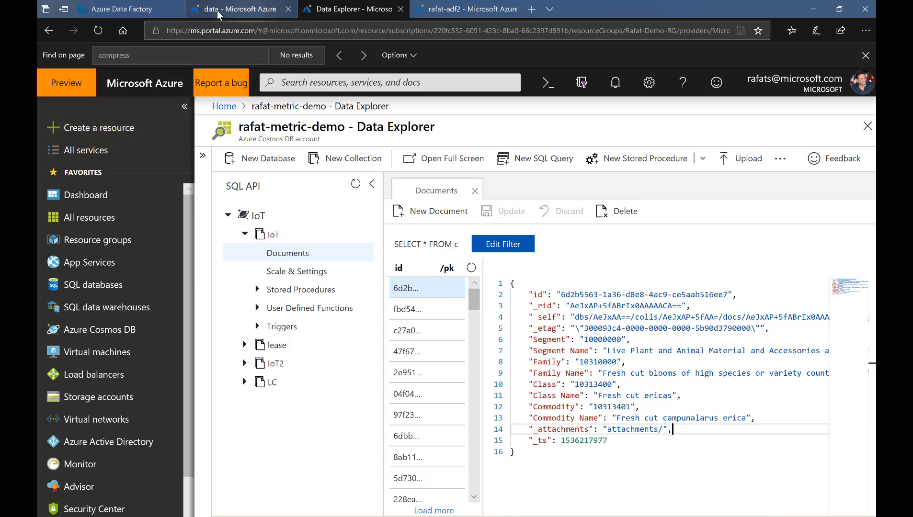
Return to the Data Factory pipeline runs, refresh the list and cancel the Blob2CosmosDB run
{"action": "left_click", "coordinate": [148, 13]}
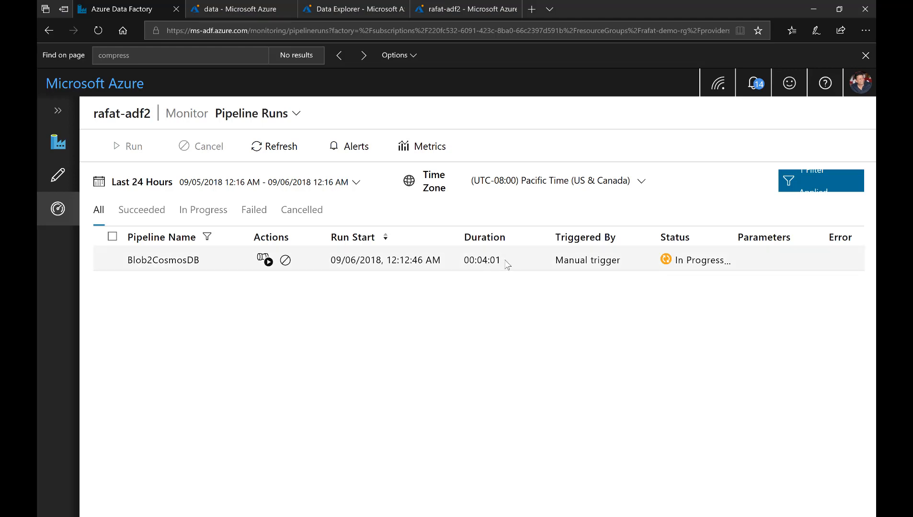
{"action": "left_click", "coordinate": [277, 150]}
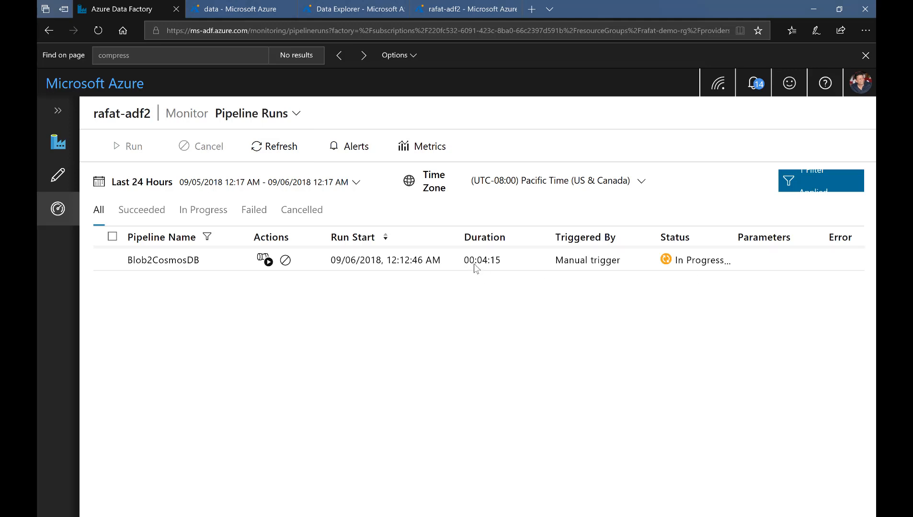
{"action": "left_click", "coordinate": [285, 261]}
{"action": "left_click", "coordinate": [621, 181]}
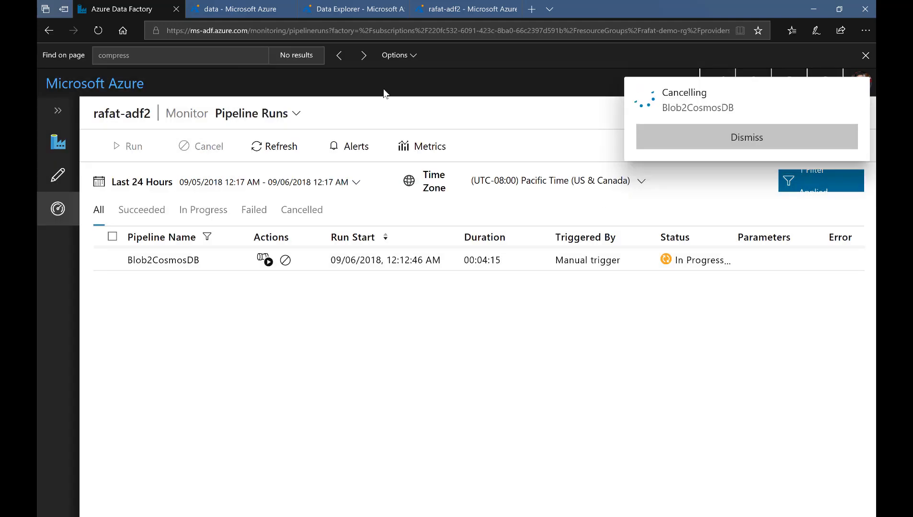
Switch back to the Cosmos DB account and examine the throughput charts in its metrics
{"action": "left_click", "coordinate": [350, 9]}
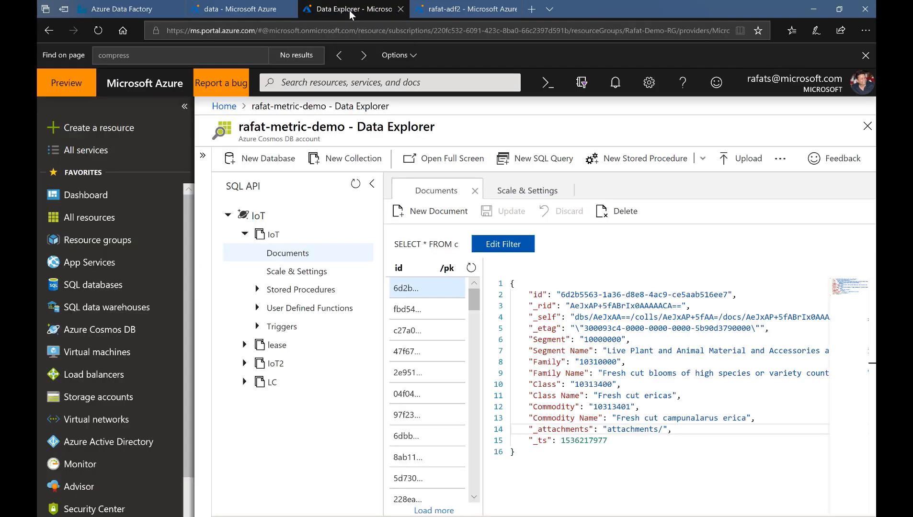
{"action": "left_click", "coordinate": [407, 309]}
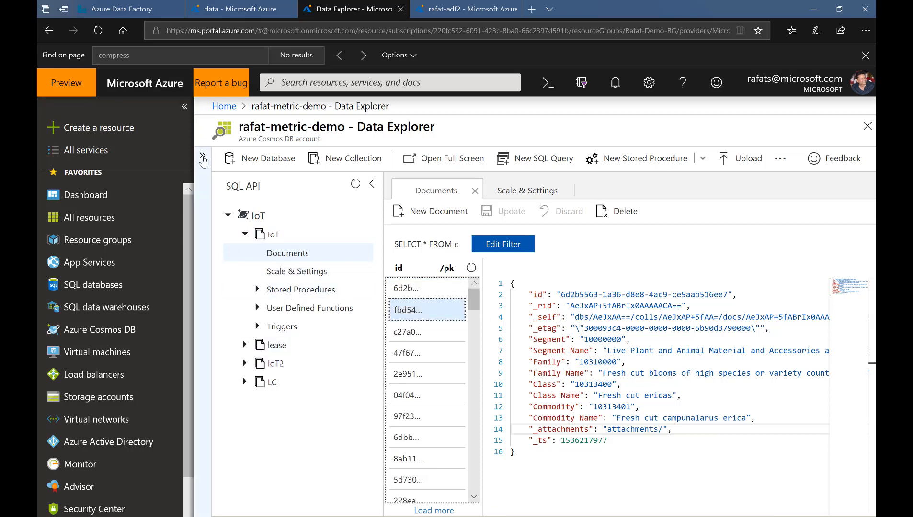
{"action": "left_click", "coordinate": [204, 158]}
{"action": "scroll", "coordinate": [265, 479], "scroll_direction": "down", "scroll_amount": 5}
{"action": "left_click", "coordinate": [244, 454]}
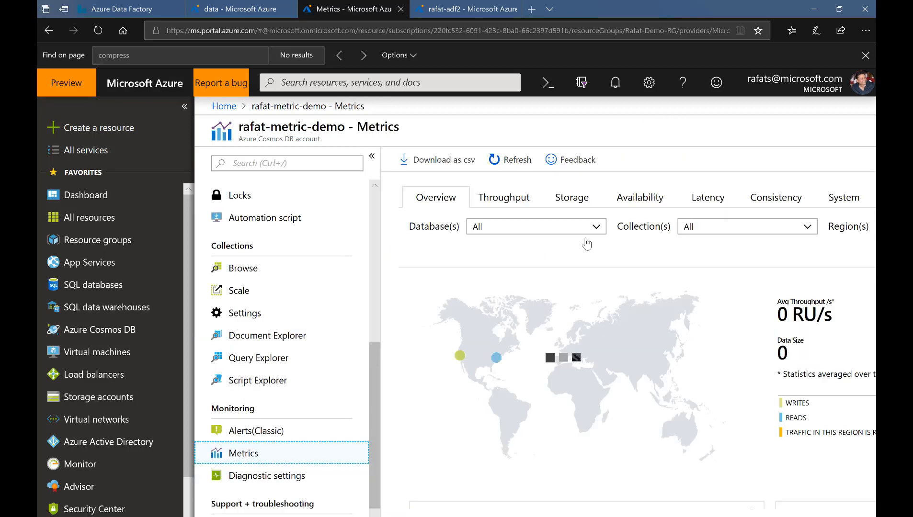
{"action": "left_click", "coordinate": [507, 200]}
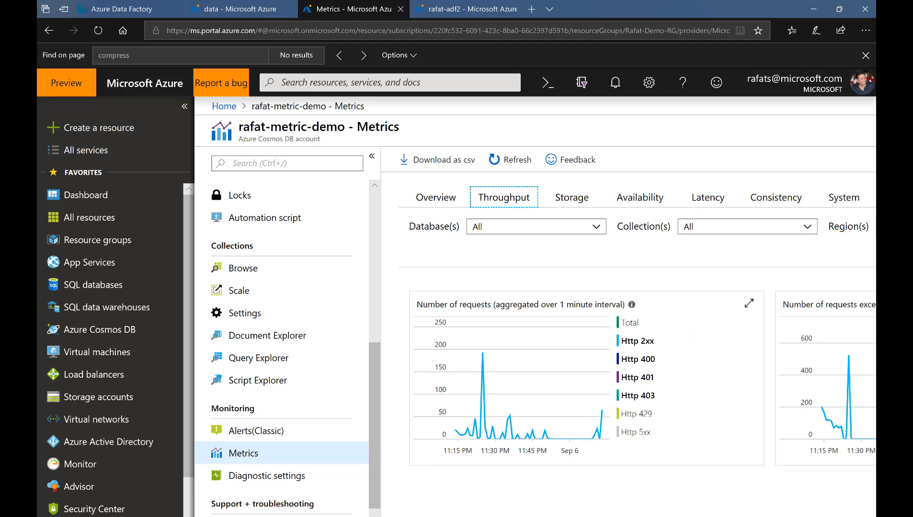
{"action": "scroll", "coordinate": [535, 316], "scroll_direction": "right", "scroll_amount": 1}
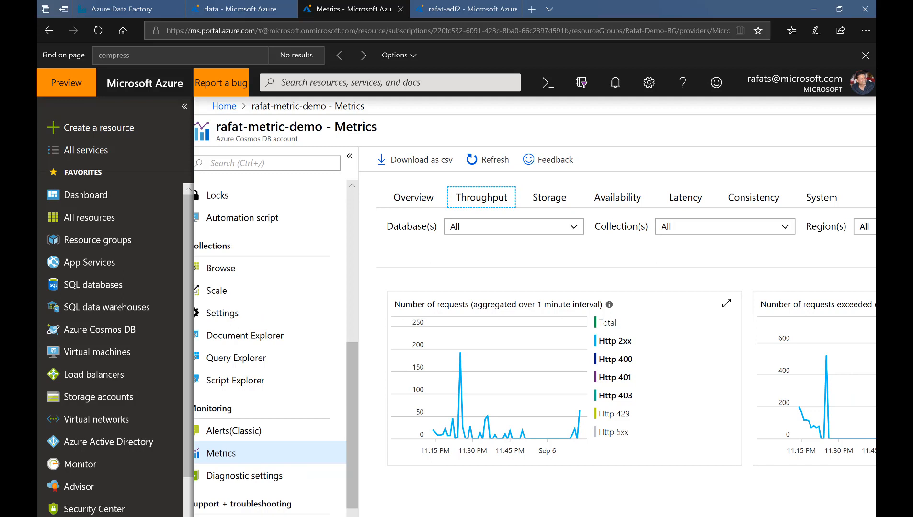
{"action": "scroll", "coordinate": [535, 316], "scroll_direction": "right", "scroll_amount": 3}
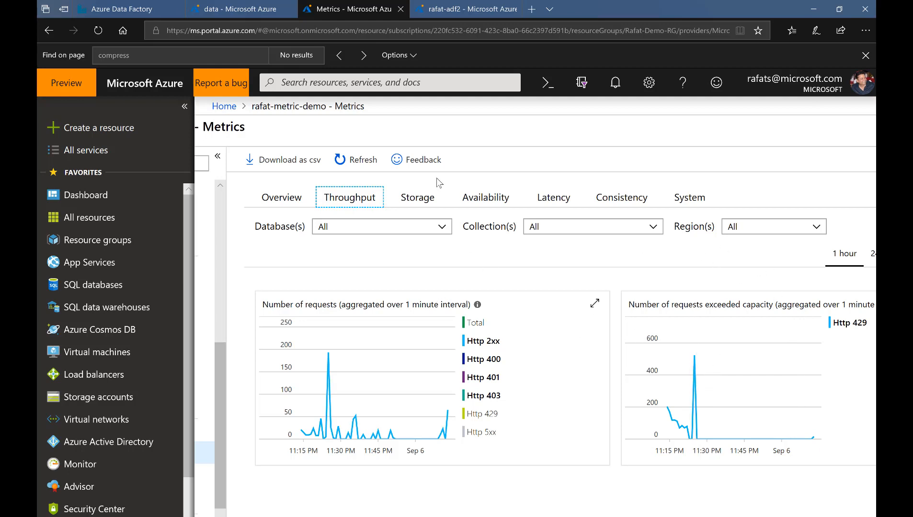
Filter the throughput metrics to the IoT database and the IoT collection
{"action": "left_click", "coordinate": [653, 229]}
{"action": "left_click", "coordinate": [445, 230]}
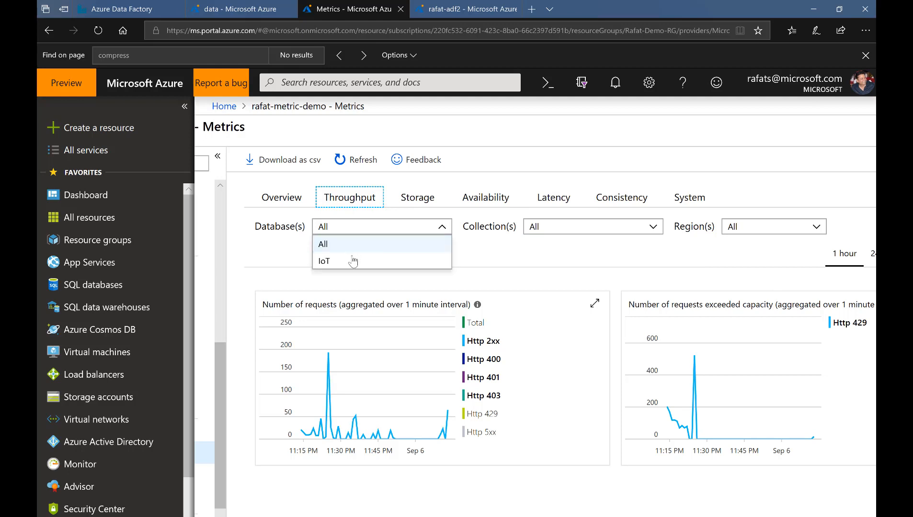
{"action": "left_click", "coordinate": [480, 250]}
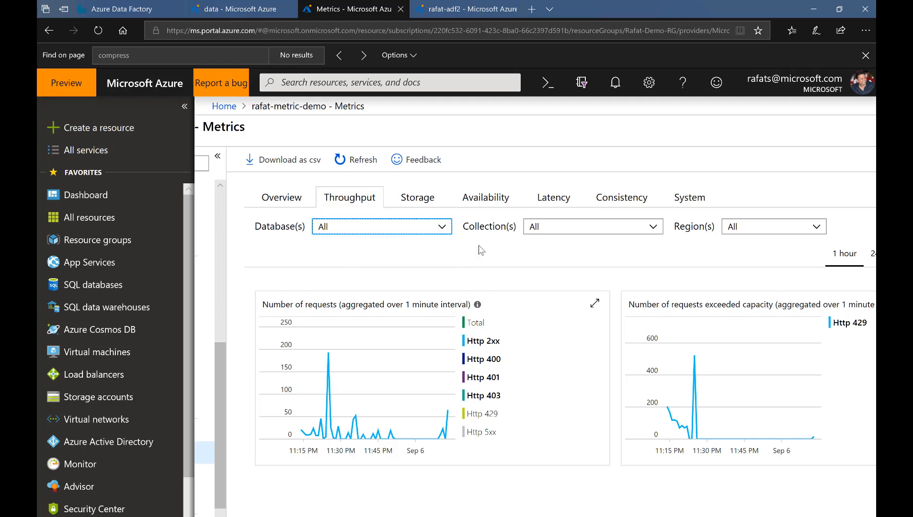
{"action": "left_click", "coordinate": [654, 230]}
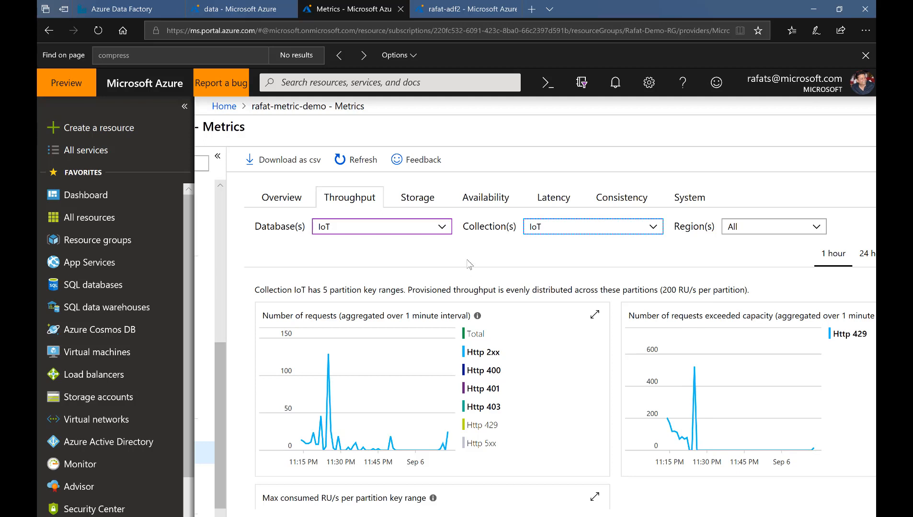
Show the storage metrics for the IoT collection and examine the storage consumed per partition key range
{"action": "left_click", "coordinate": [423, 206]}
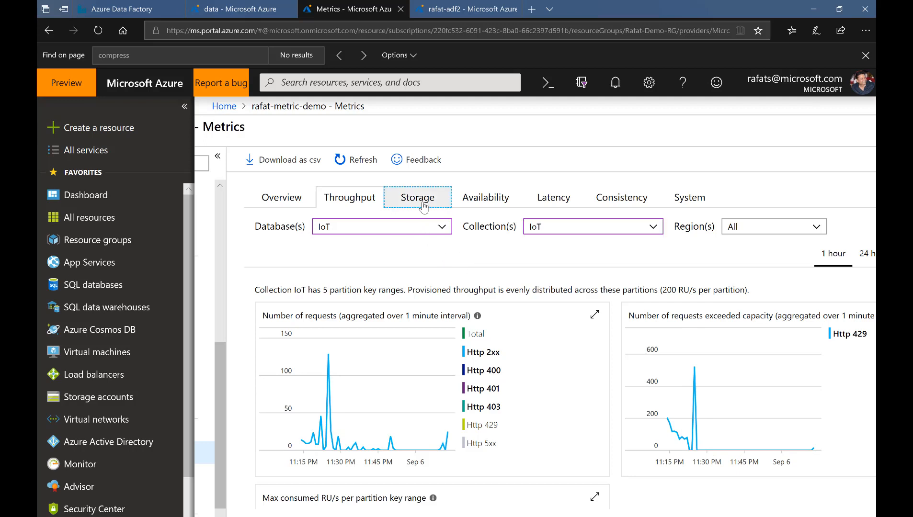
{"action": "left_click", "coordinate": [650, 227]}
{"action": "left_click", "coordinate": [534, 261]}
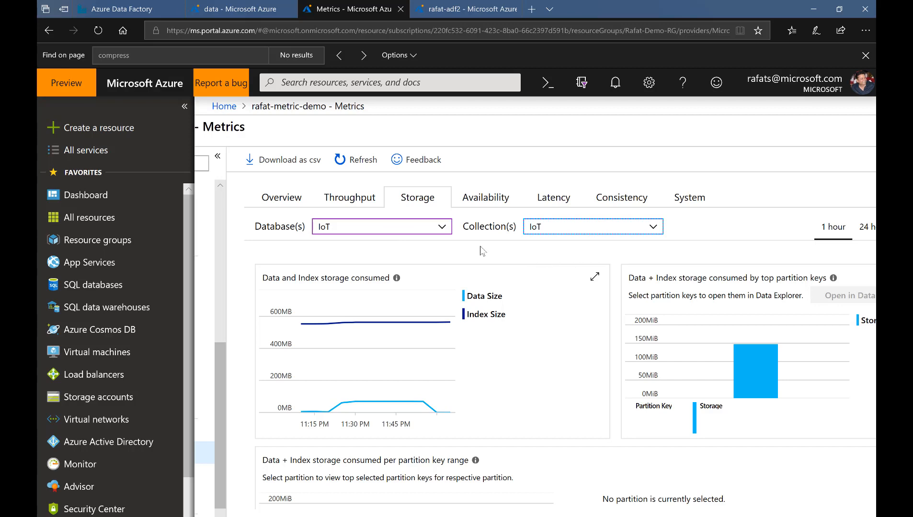
{"action": "scroll", "coordinate": [579, 284], "scroll_direction": "down", "scroll_amount": 5}
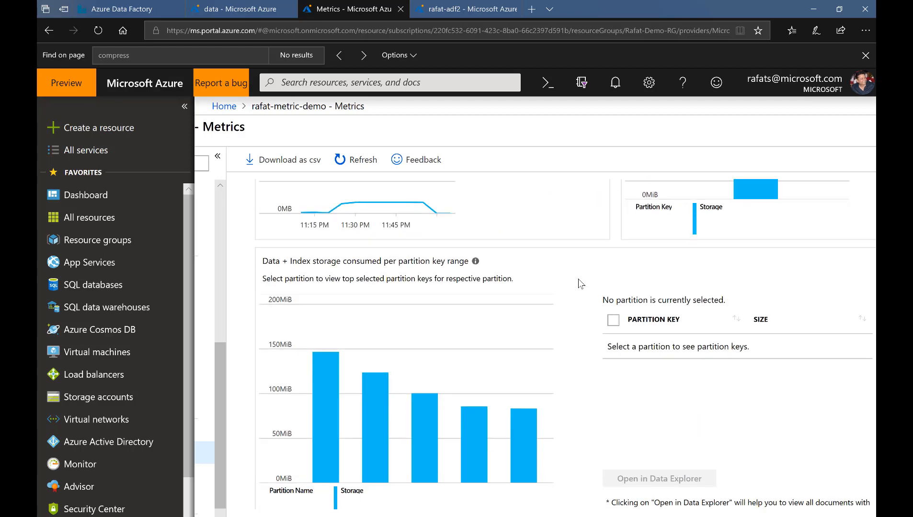
{"action": "scroll", "coordinate": [519, 398], "scroll_direction": "up", "scroll_amount": 3}
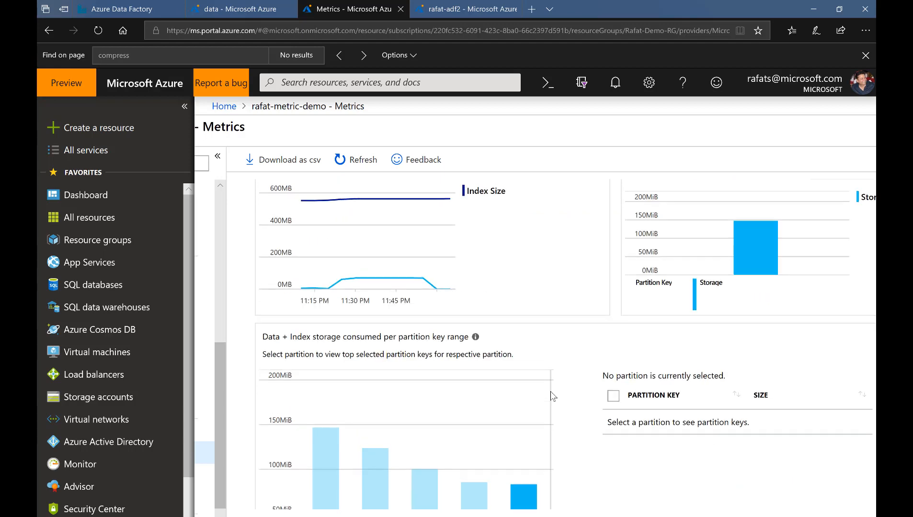
{"action": "scroll", "coordinate": [471, 464], "scroll_direction": "down", "scroll_amount": 3}
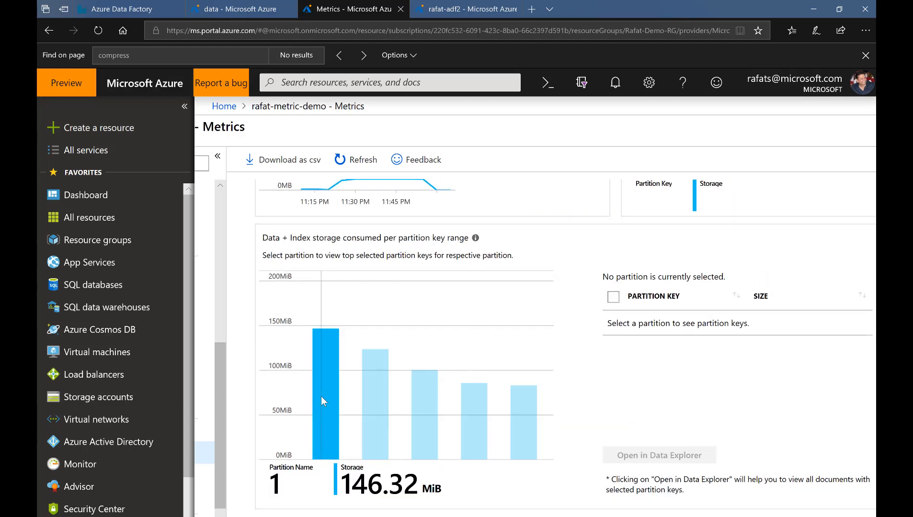
Compare the storage consumed by individual partitions in the partition key range chart
{"action": "mouse_move", "coordinate": [521, 420]}
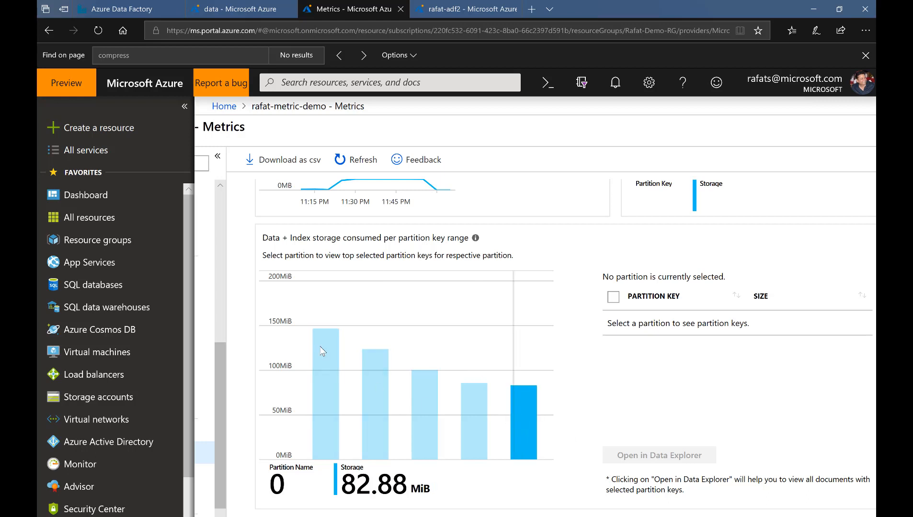
{"action": "mouse_move", "coordinate": [308, 342]}
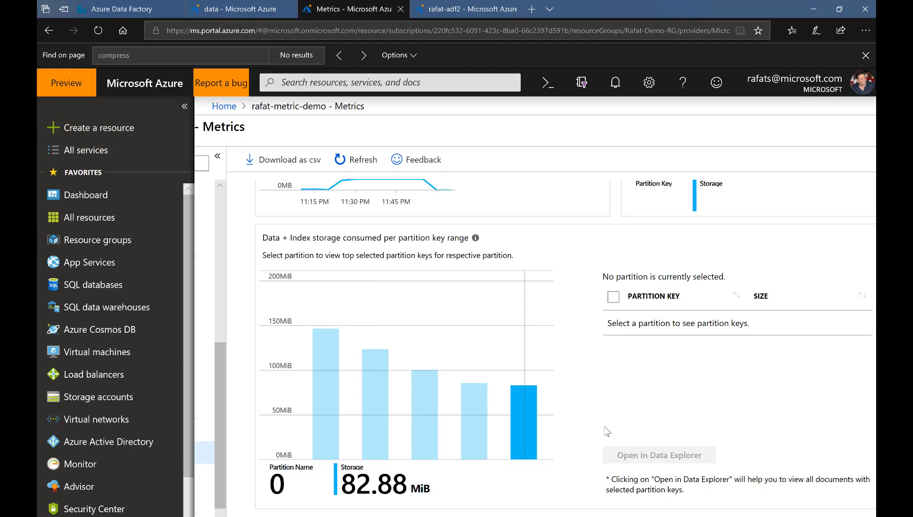
{"action": "scroll", "coordinate": [575, 413], "scroll_direction": "up", "scroll_amount": 4}
{"action": "scroll", "coordinate": [606, 431], "scroll_direction": "up", "scroll_amount": 1}
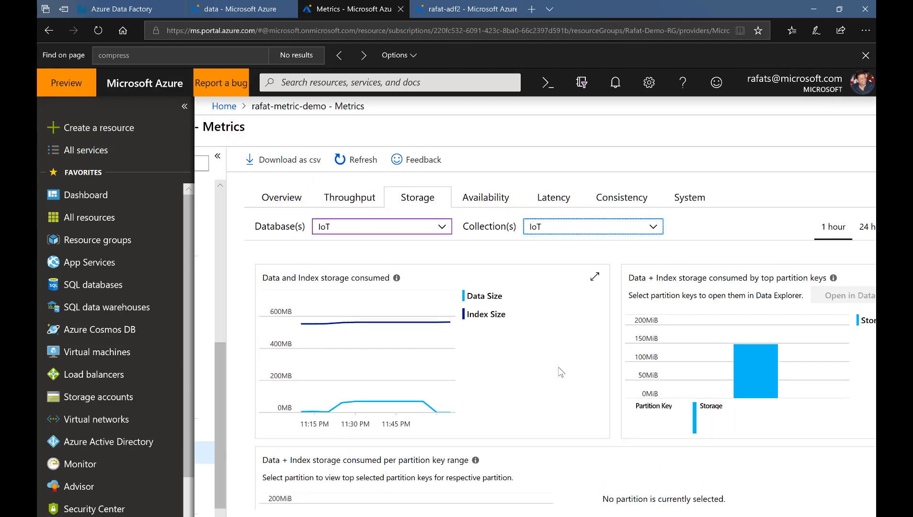
Go to the Data Explorer and open Scale & Settings for the IoT collection
{"action": "scroll", "coordinate": [535, 330], "scroll_direction": "left", "scroll_amount": 3}
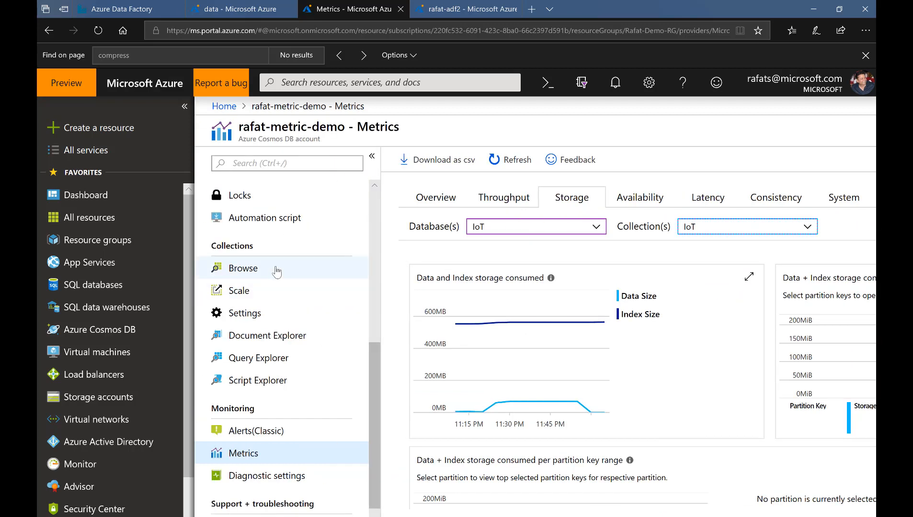
{"action": "scroll", "coordinate": [372, 203], "scroll_direction": "up", "scroll_amount": 6}
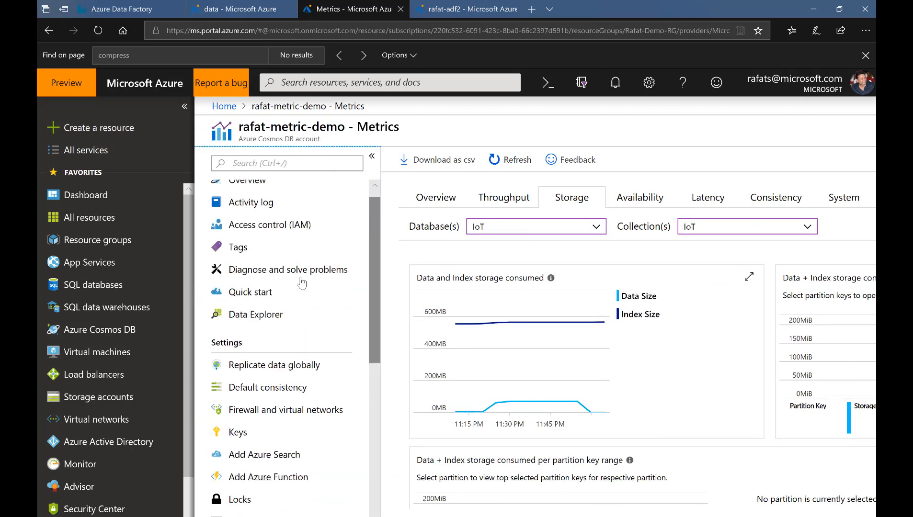
{"action": "left_click", "coordinate": [259, 315]}
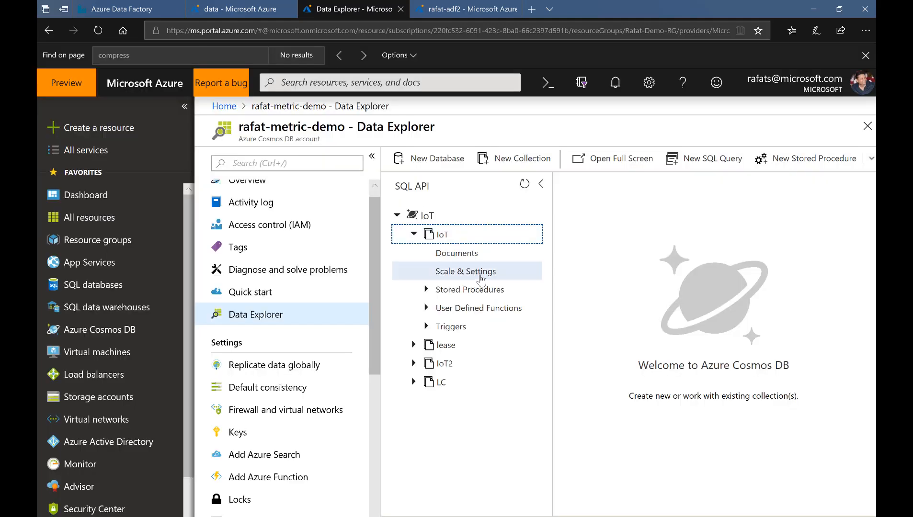
{"action": "left_click", "coordinate": [481, 278]}
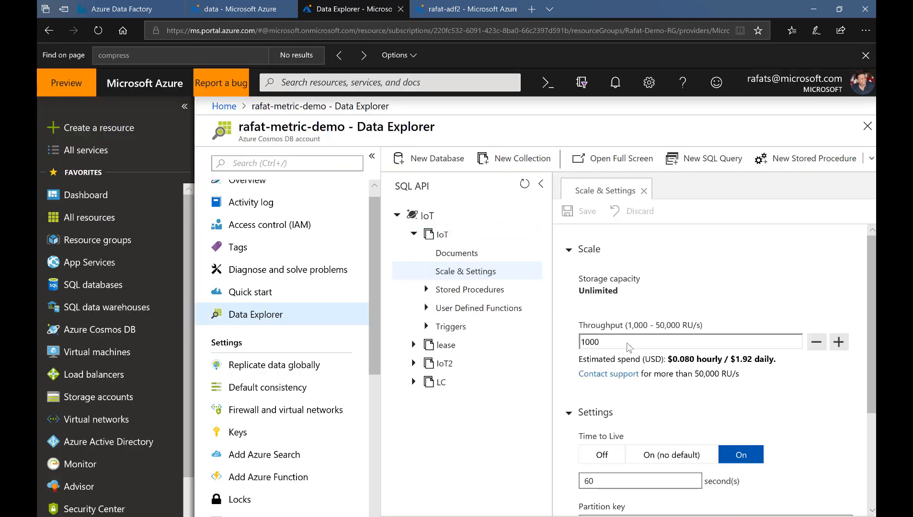
Set the IoT collection's throughput to 10000 RU/s and save the change
{"action": "left_click", "coordinate": [614, 340]}
{"action": "key", "text": "ctrl+a"}
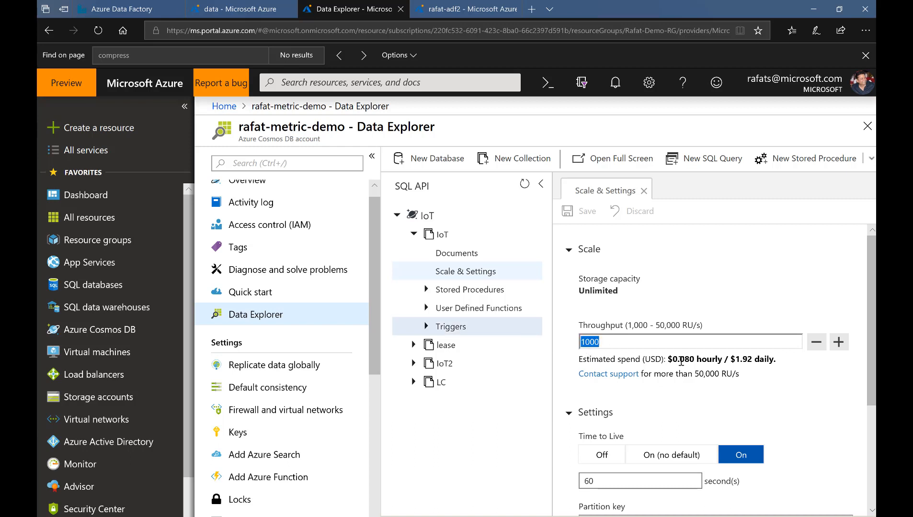
{"action": "type", "text": "10000"}
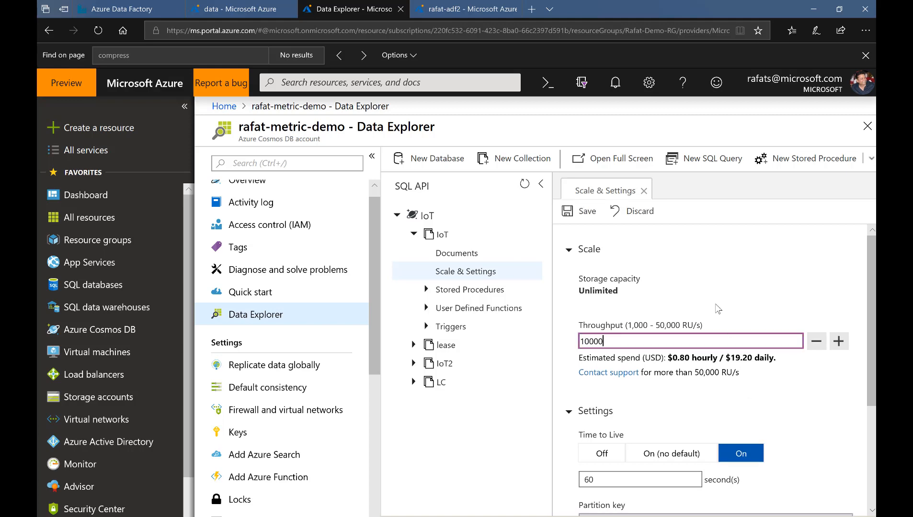
{"action": "left_click", "coordinate": [586, 213]}
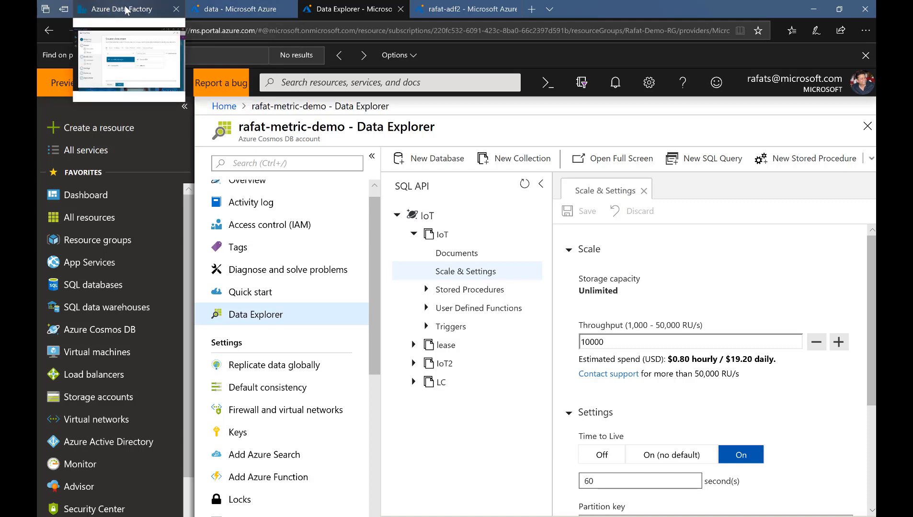
Switch to the Data Factory pipeline runs and rerun the cancelled Blob2CosmosDB pipeline
{"action": "left_click", "coordinate": [123, 9]}
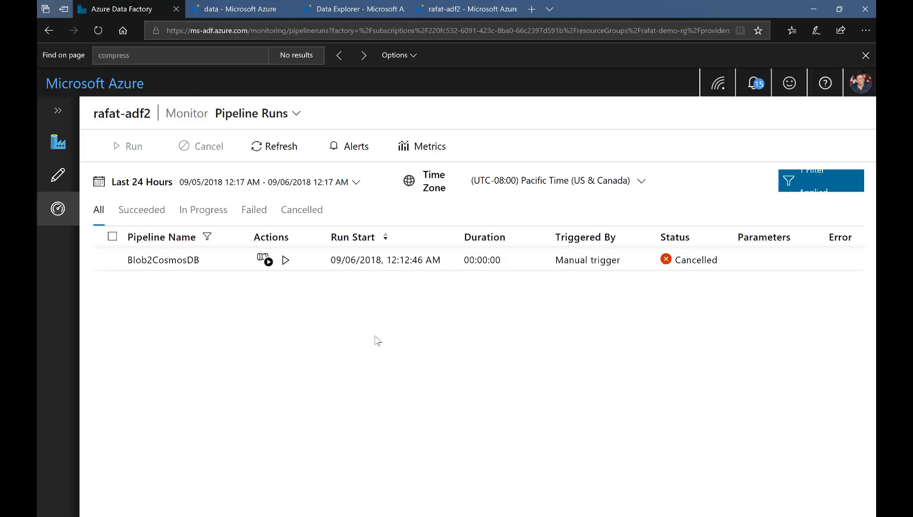
{"action": "left_click", "coordinate": [291, 261]}
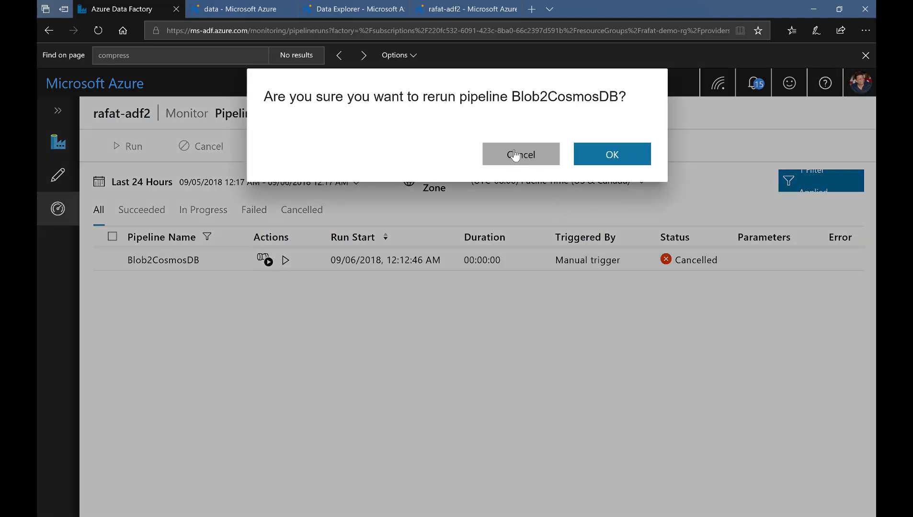
{"action": "left_click", "coordinate": [611, 158]}
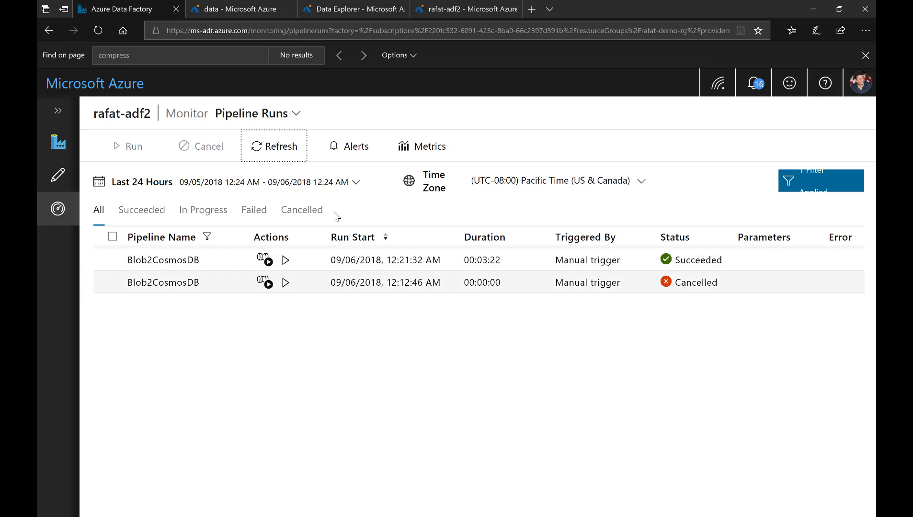
Switch back to the Cosmos DB account and reopen the IoT collection's Scale & Settings in Data Explorer, discarding unsaved edits
{"action": "left_click", "coordinate": [357, 11]}
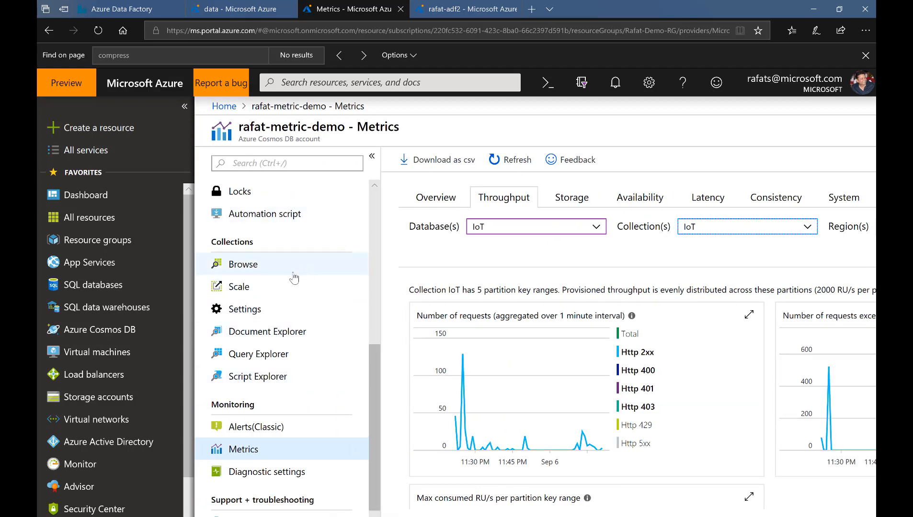
{"action": "scroll", "coordinate": [294, 286], "scroll_direction": "up", "scroll_amount": 4}
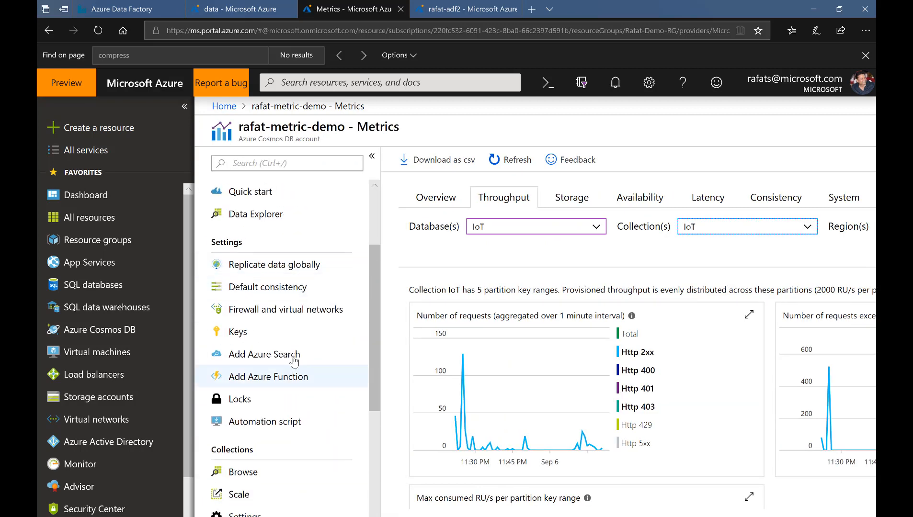
{"action": "left_click", "coordinate": [256, 214]}
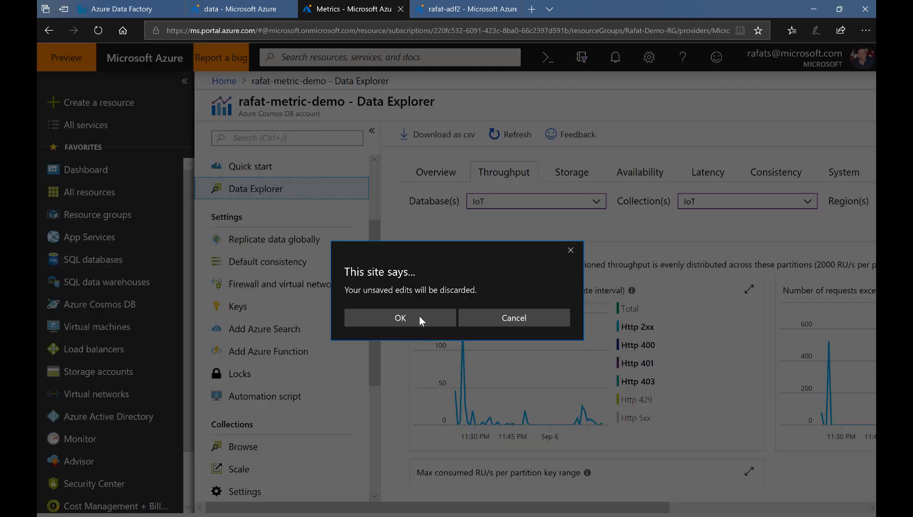
{"action": "left_click", "coordinate": [419, 318]}
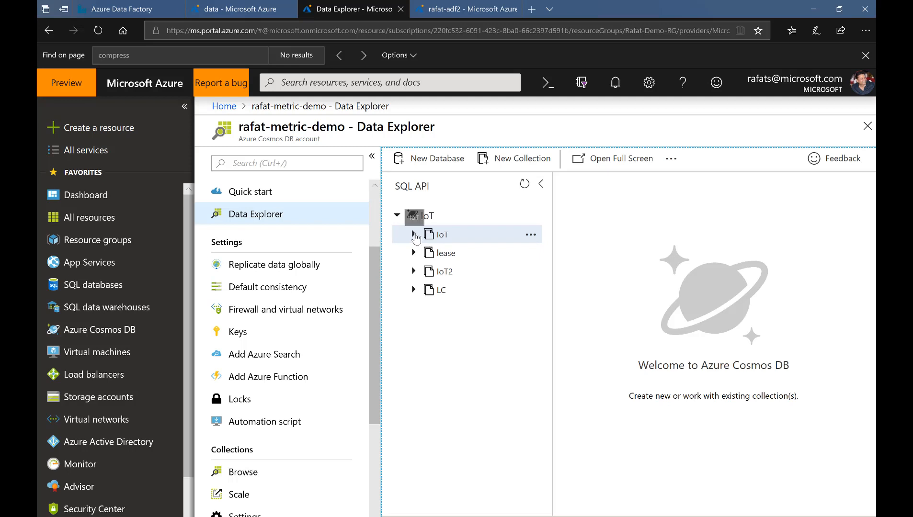
{"action": "left_click", "coordinate": [414, 235]}
{"action": "left_click", "coordinate": [500, 273]}
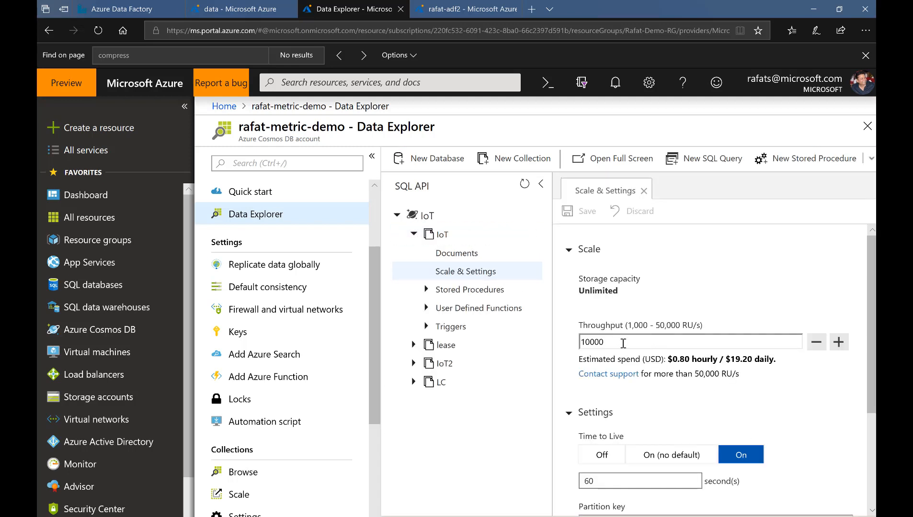
Set the IoT collection's throughput to 50000 RU/s and save the change
{"action": "left_click_drag", "start_coordinate": [624, 344], "coordinate": [531, 343]}
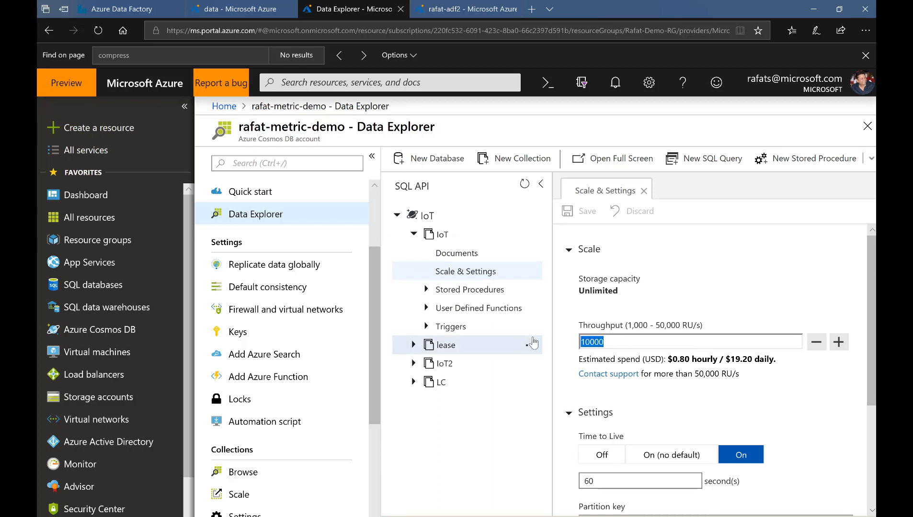
{"action": "type", "text": "5000"}
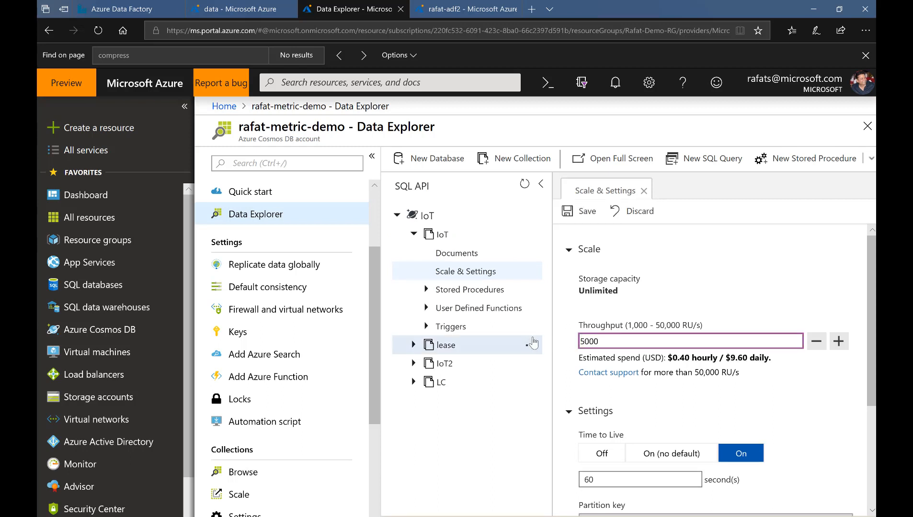
{"action": "type", "text": "0"}
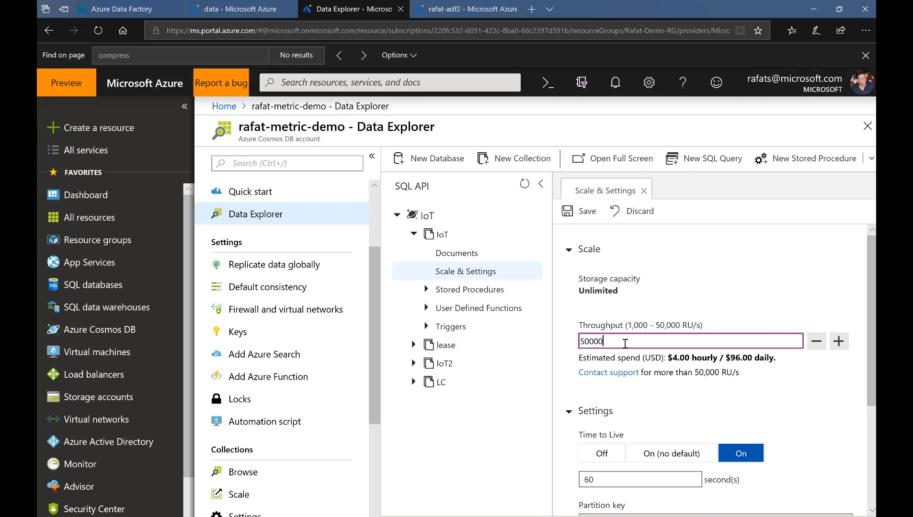
{"action": "left_click", "coordinate": [580, 212]}
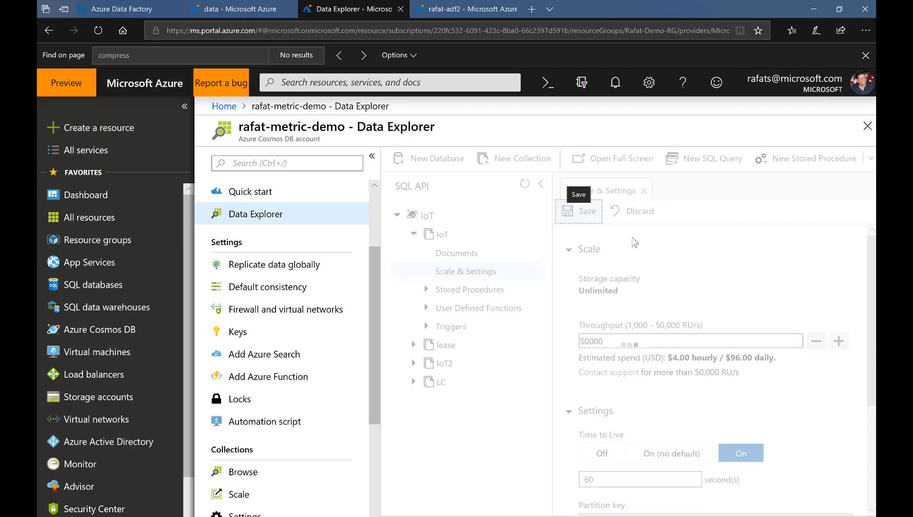
Switch to Data Factory and open the settings of the Copy_j9r activity in the Blob2CosmosDB pipeline
{"action": "left_click", "coordinate": [134, 12]}
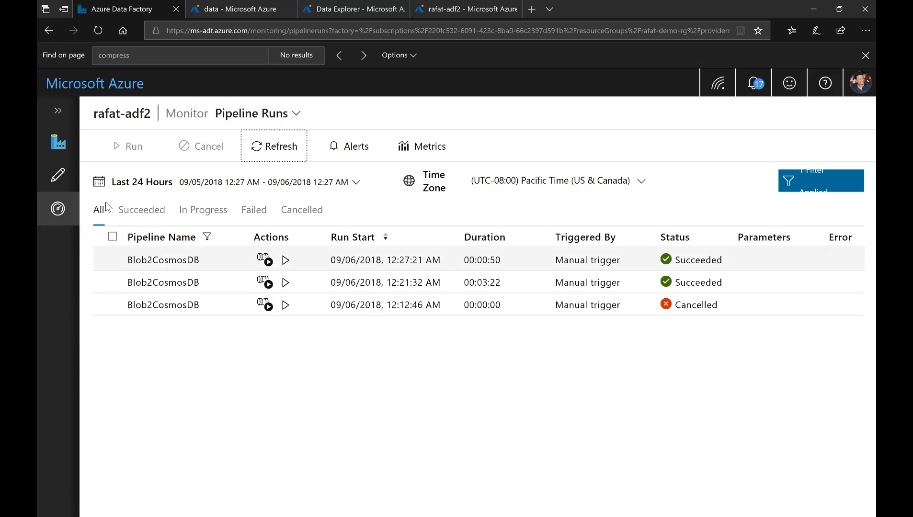
{"action": "left_click", "coordinate": [68, 181]}
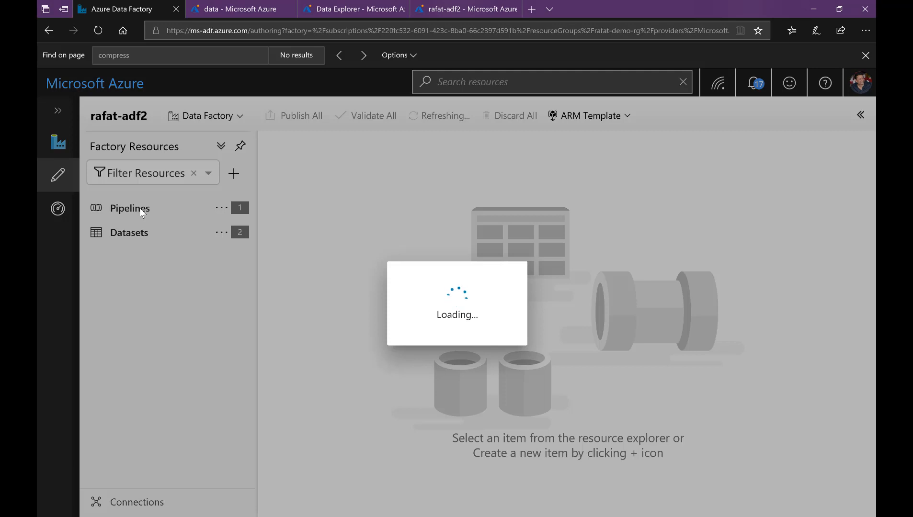
{"action": "left_click", "coordinate": [115, 209]}
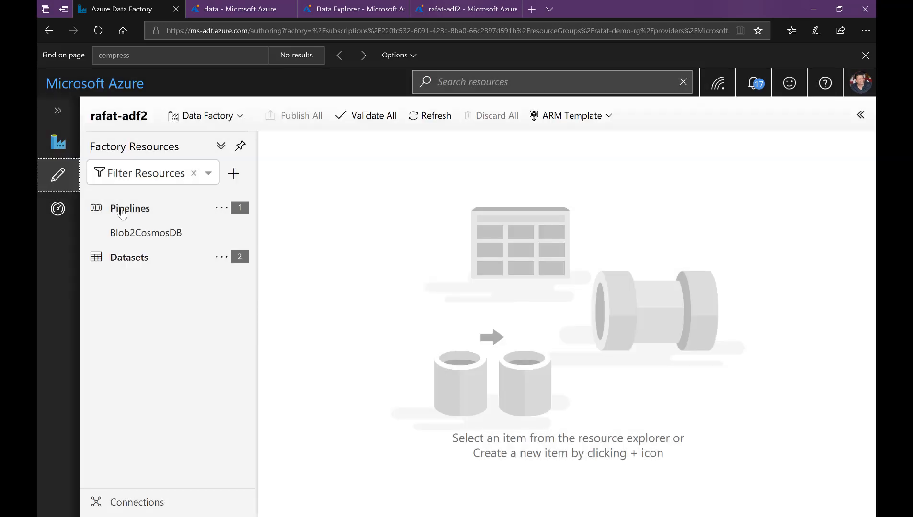
{"action": "left_click", "coordinate": [158, 239]}
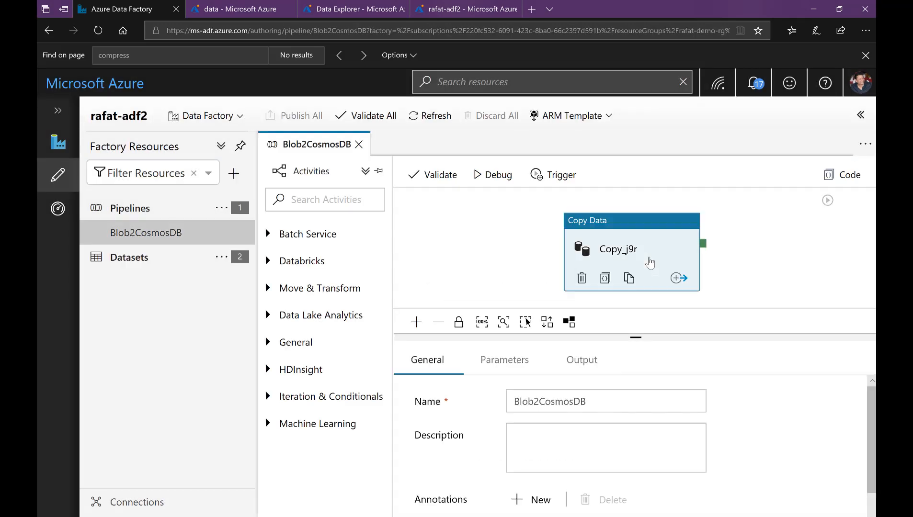
{"action": "left_click", "coordinate": [628, 253]}
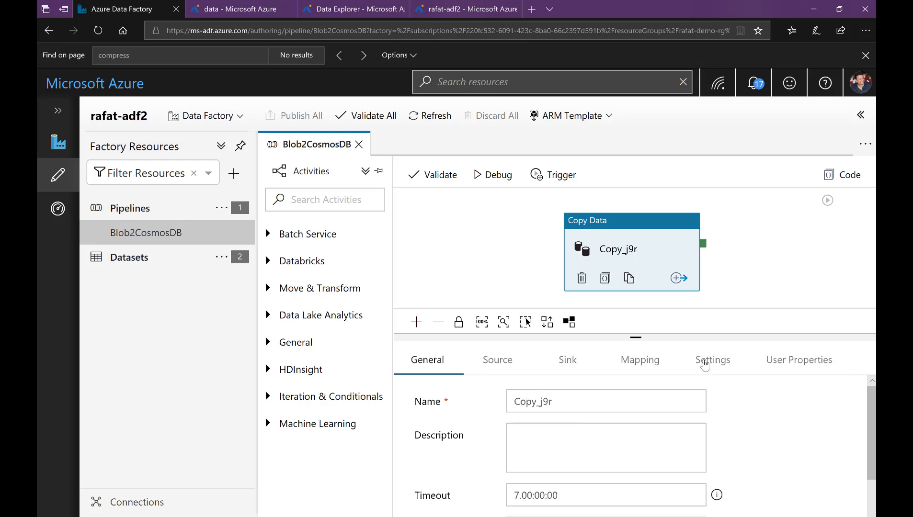
{"action": "left_click", "coordinate": [704, 365]}
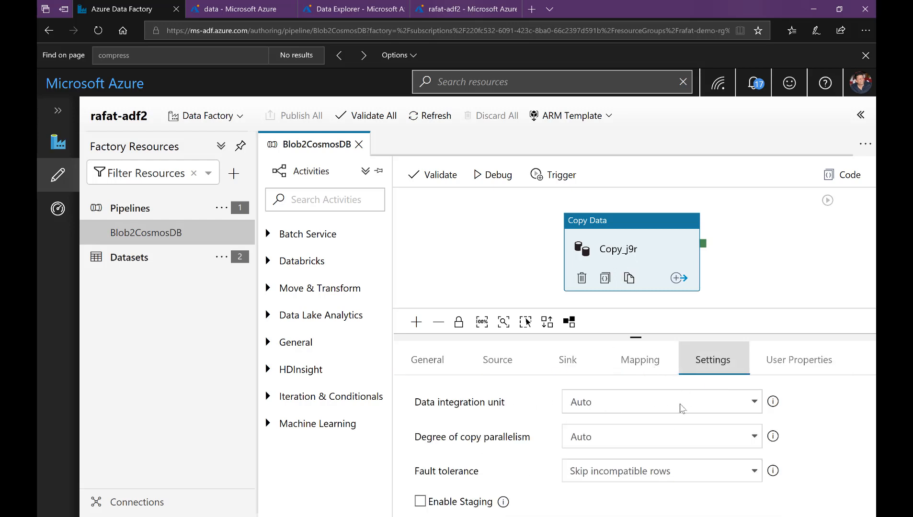
Set the copy activity's data integration unit to 16 and degree of copy parallelism to 4, and publish the changes
{"action": "left_click", "coordinate": [756, 406]}
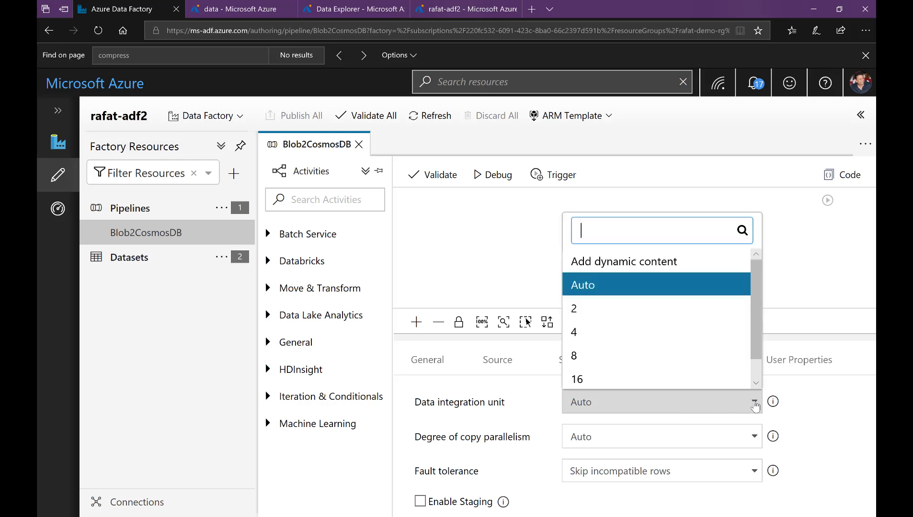
{"action": "left_click", "coordinate": [589, 381]}
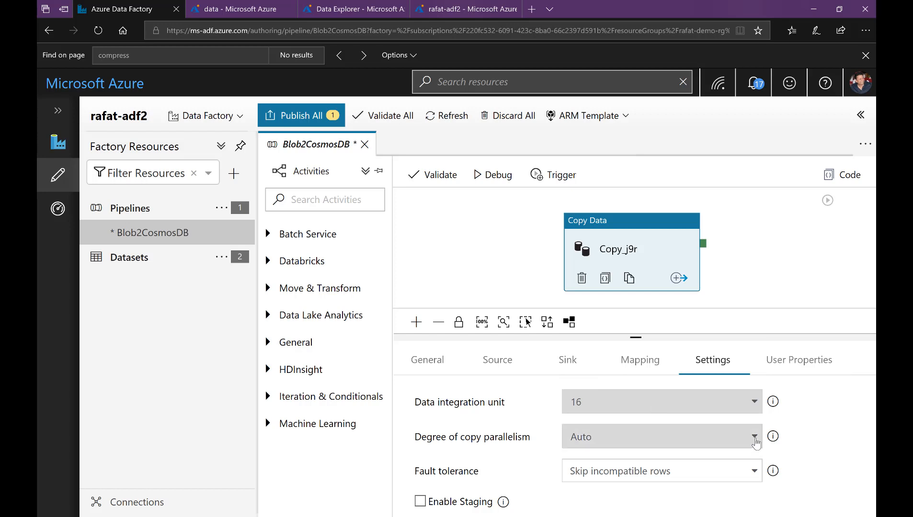
{"action": "left_click", "coordinate": [755, 439]}
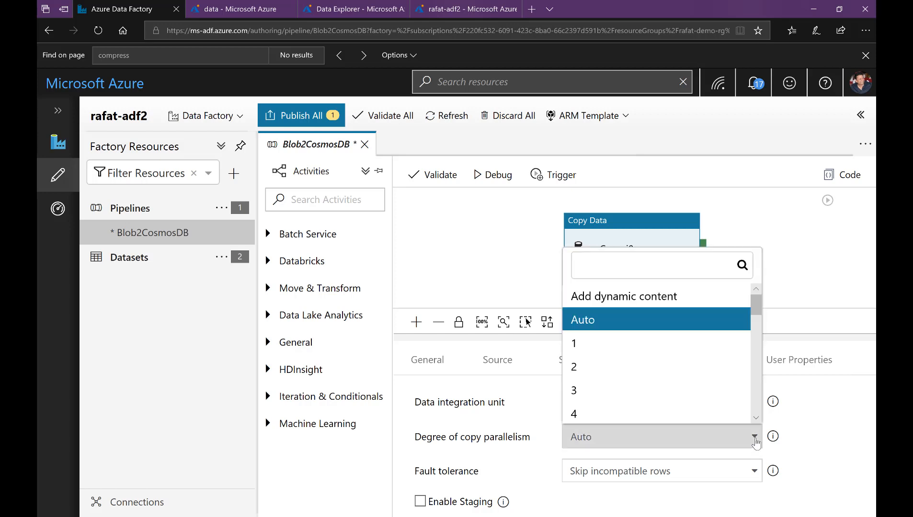
{"action": "left_click", "coordinate": [580, 420]}
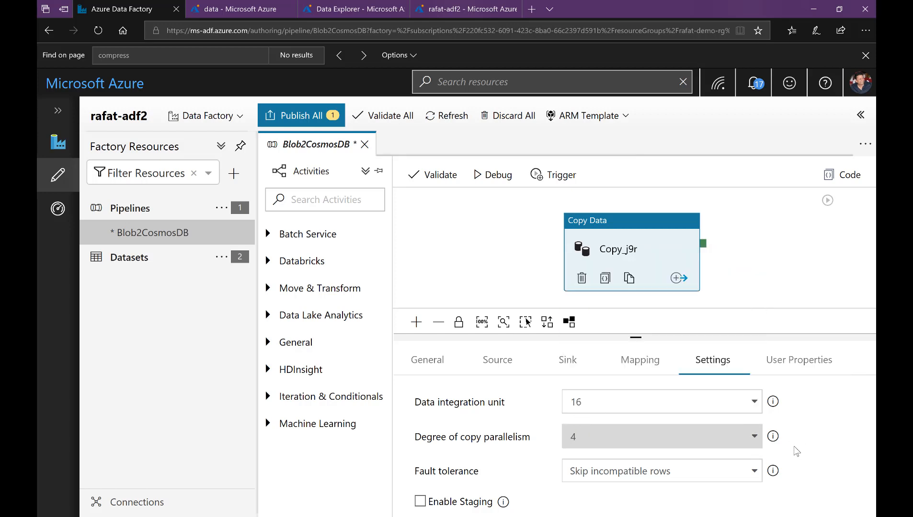
{"action": "left_click", "coordinate": [292, 120]}
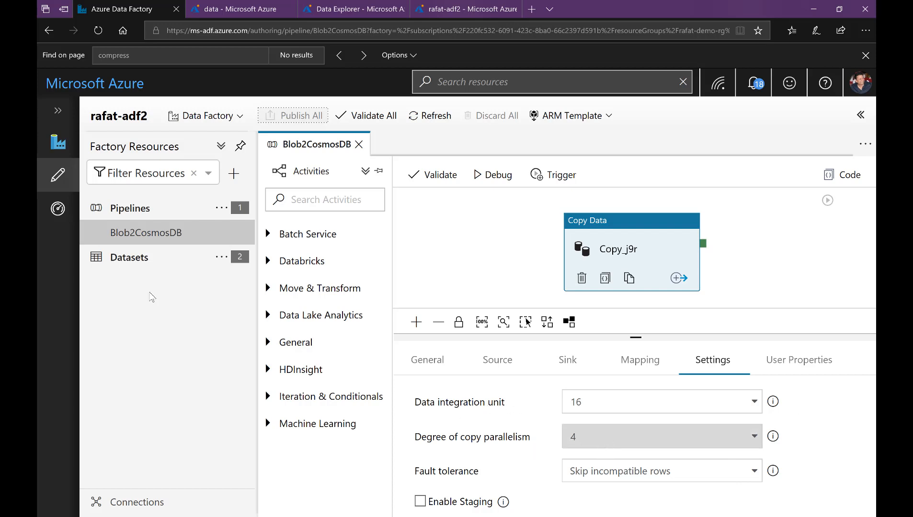
Return to the pipeline runs monitor and rerun the latest Blob2CosmosDB pipeline run
{"action": "left_click", "coordinate": [60, 216]}
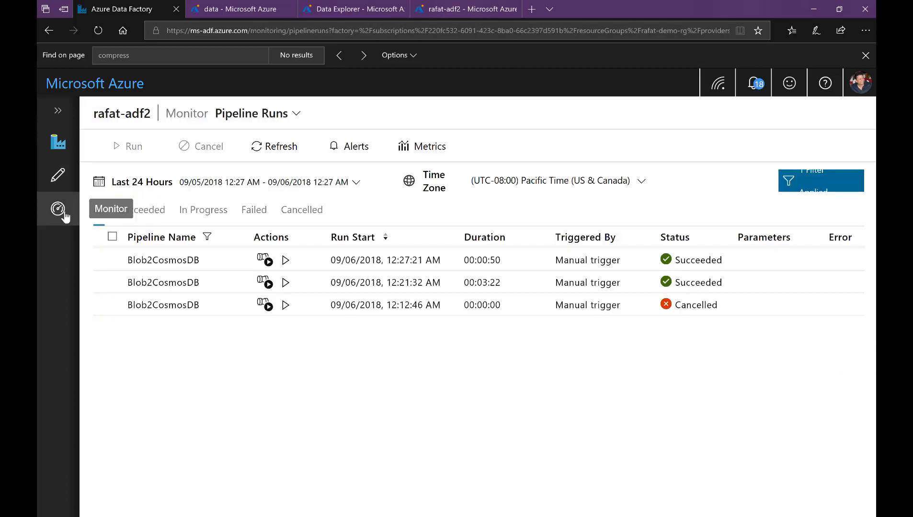
{"action": "left_click", "coordinate": [286, 261]}
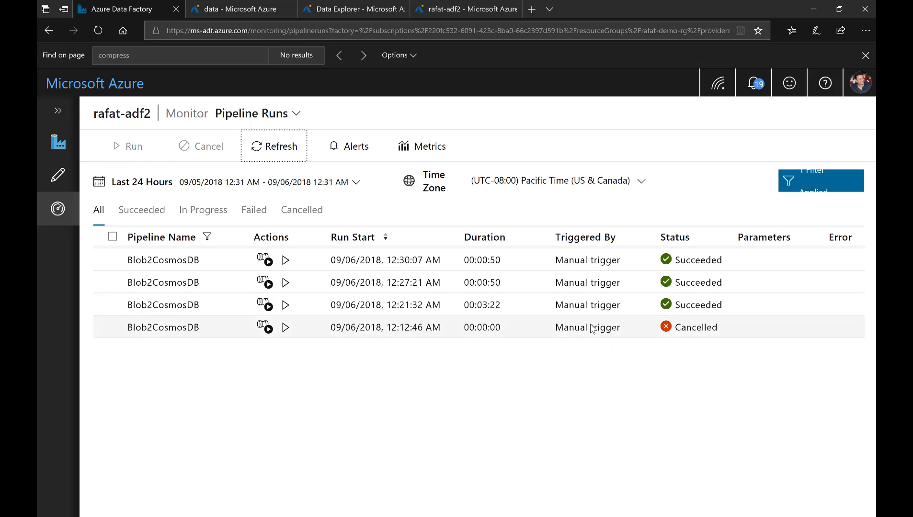
Switch to the Cosmos DB account and examine the IoT collection's storage metrics per partition key range
{"action": "left_click", "coordinate": [359, 7]}
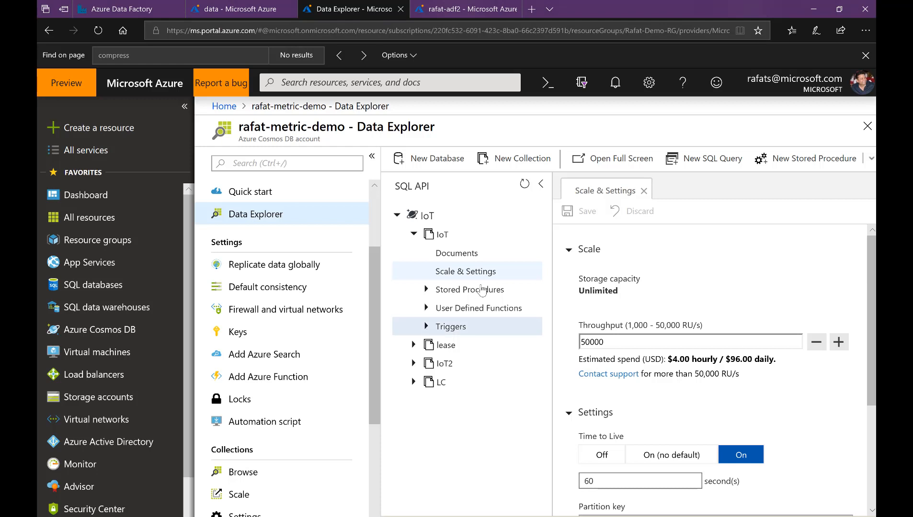
{"action": "left_click", "coordinate": [437, 241]}
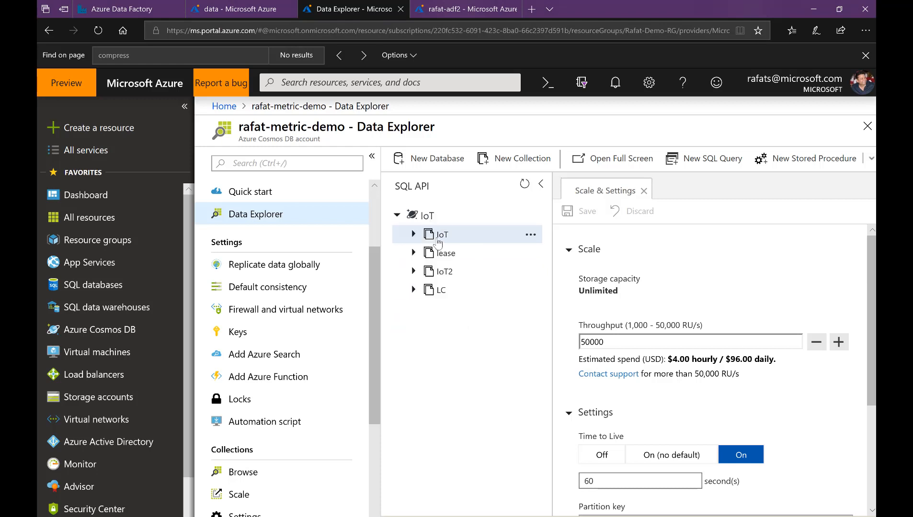
{"action": "scroll", "coordinate": [375, 449], "scroll_direction": "down", "scroll_amount": 1}
{"action": "scroll", "coordinate": [375, 449], "scroll_direction": "down", "scroll_amount": 2}
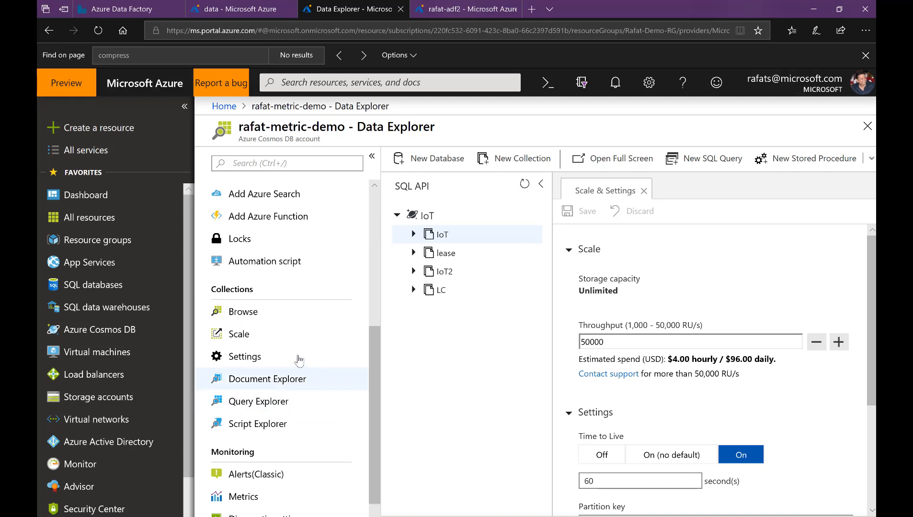
{"action": "left_click", "coordinate": [244, 497]}
{"action": "left_click", "coordinate": [575, 198]}
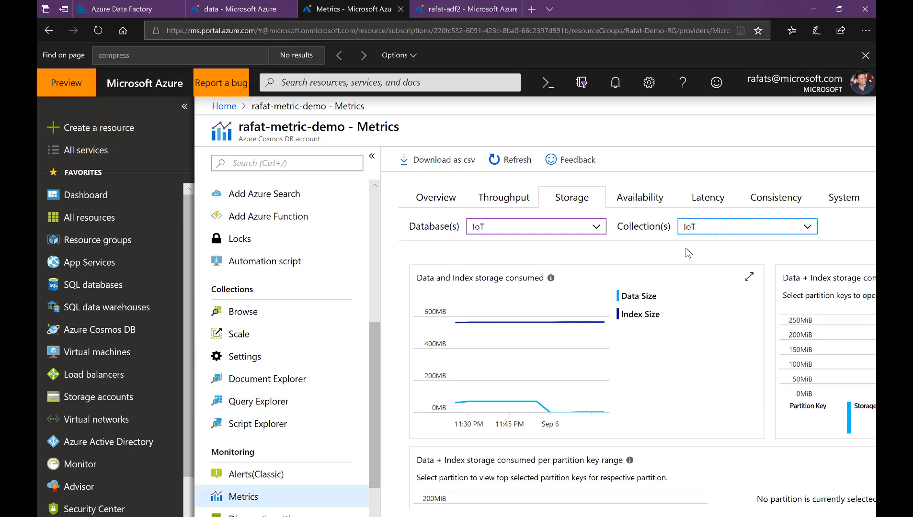
{"action": "scroll", "coordinate": [687, 253], "scroll_direction": "down", "scroll_amount": 5}
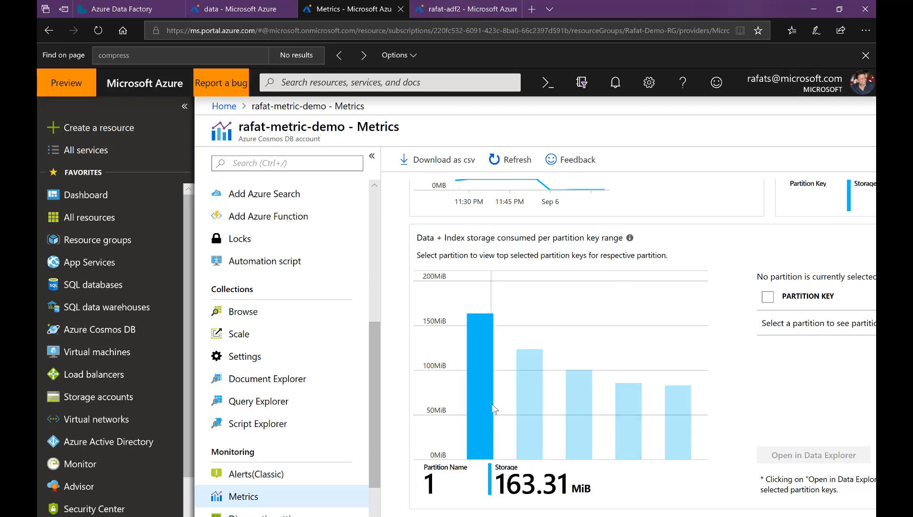
{"action": "scroll", "coordinate": [384, 251], "scroll_direction": "up", "scroll_amount": 5}
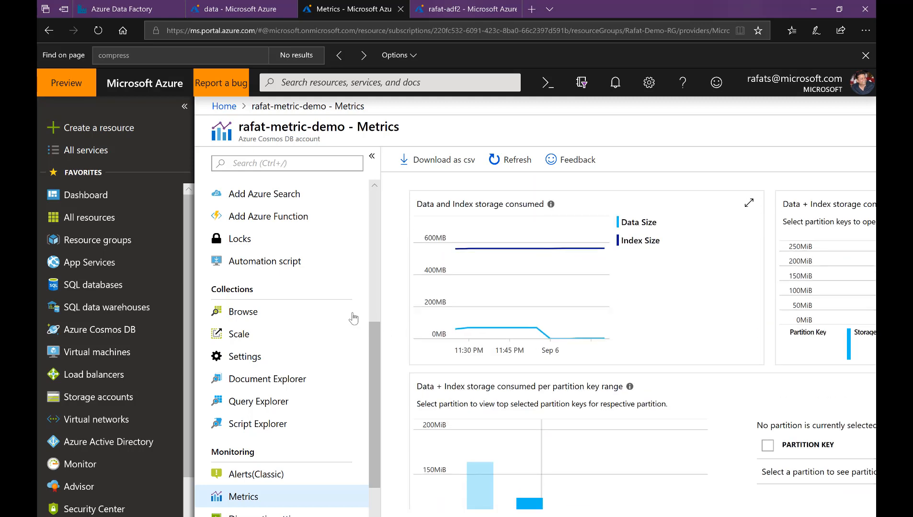
Return to Data Explorer, discarding unsaved edits, and open the first document of the IoT collection with the account menu collapsed
{"action": "scroll", "coordinate": [378, 227], "scroll_direction": "up", "scroll_amount": 6}
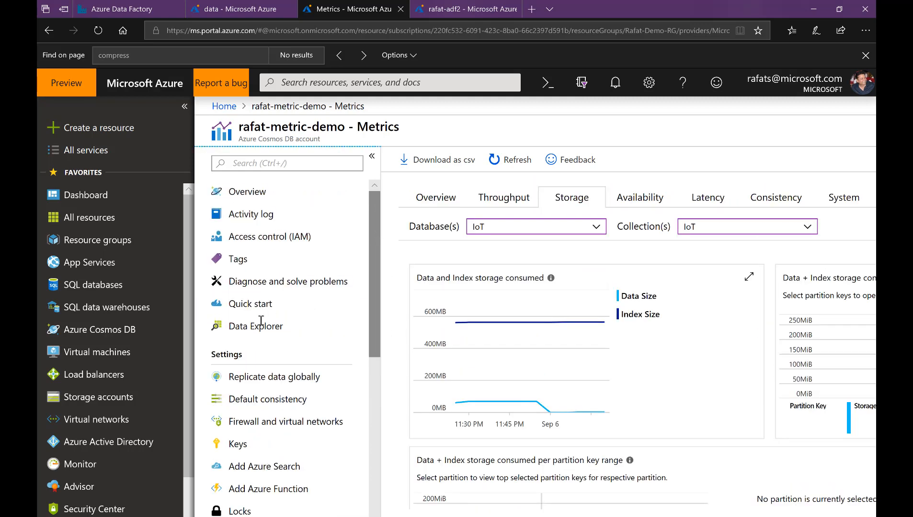
{"action": "left_click", "coordinate": [256, 331]}
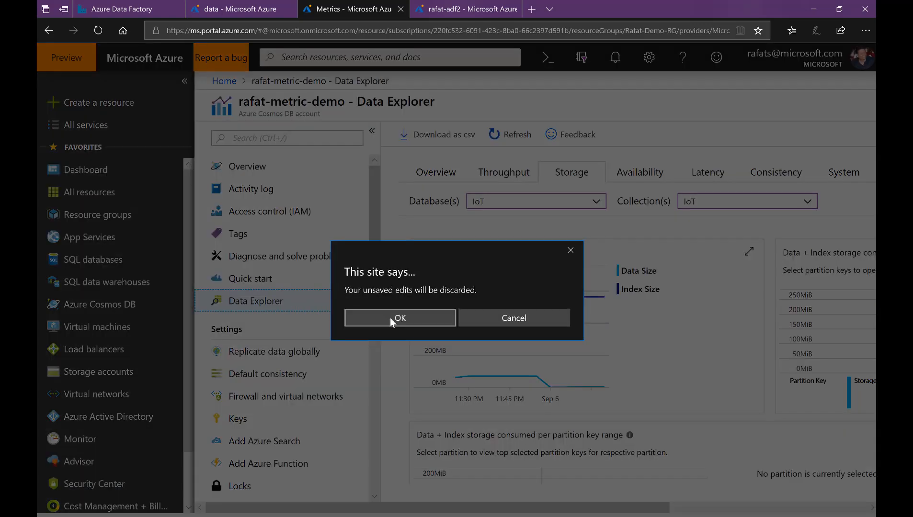
{"action": "left_click", "coordinate": [391, 318]}
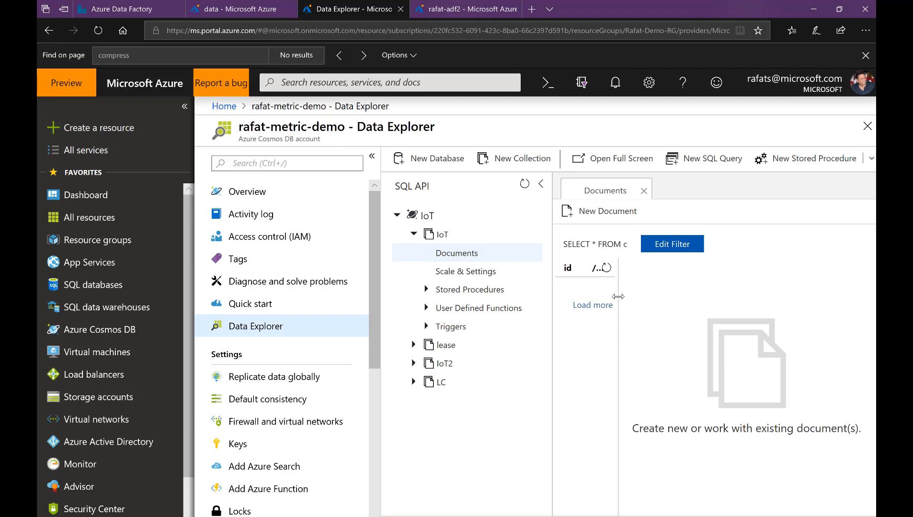
{"action": "left_click", "coordinate": [593, 286]}
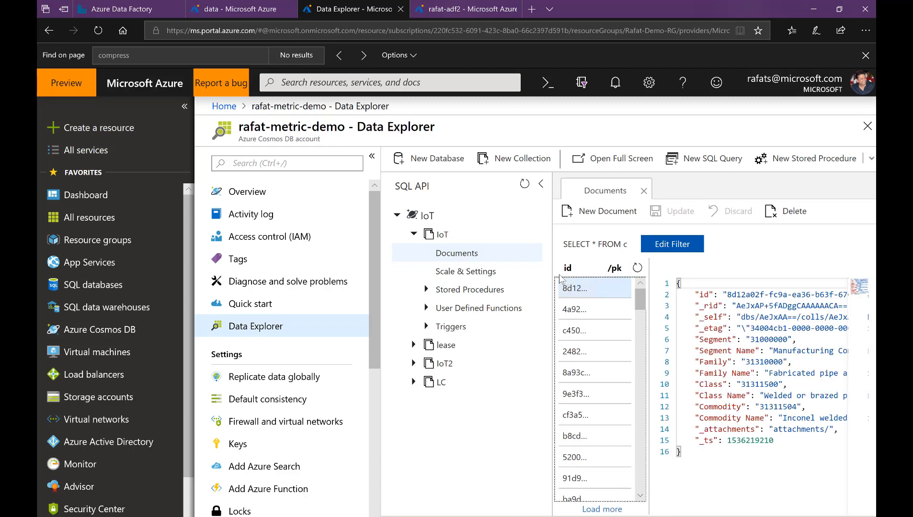
{"action": "left_click", "coordinate": [373, 159]}
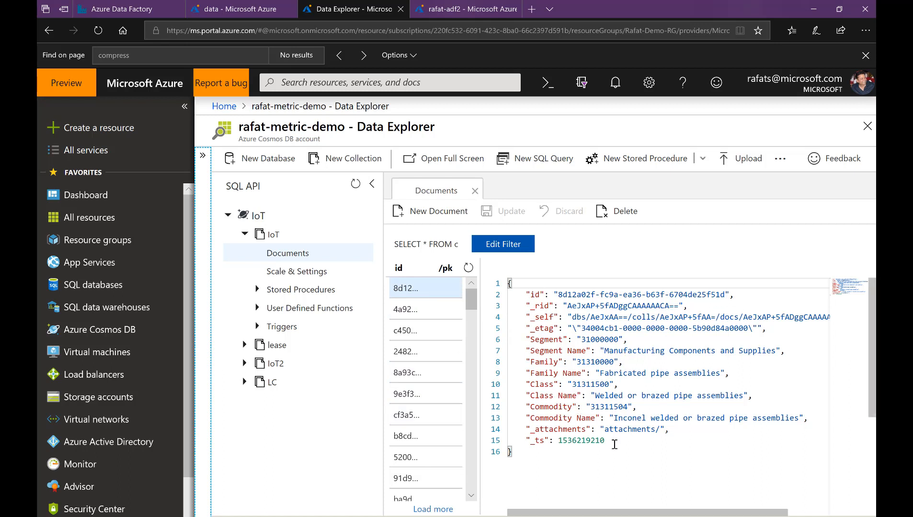
Examine the opened document's JSON and highlight its Commodity property as a partition key candidate
{"action": "left_click_drag", "start_coordinate": [615, 442], "coordinate": [509, 282]}
{"action": "left_click", "coordinate": [528, 453]}
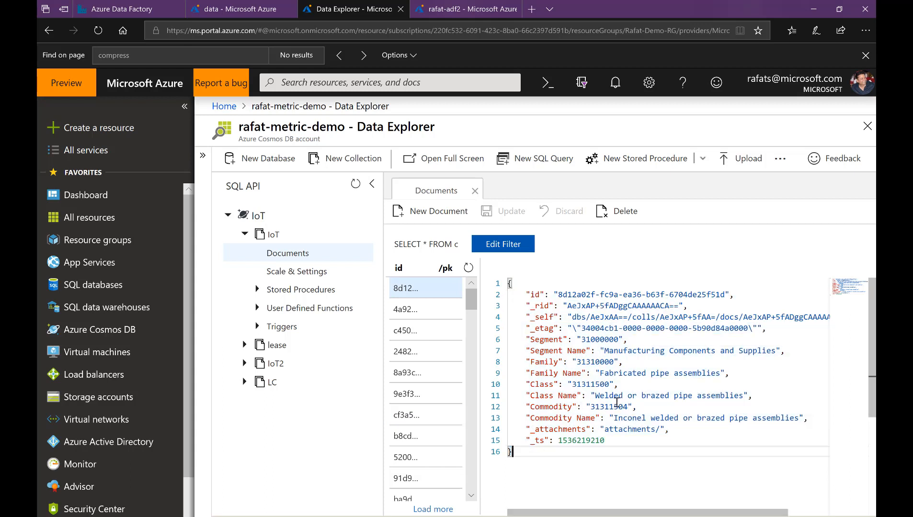
{"action": "left_click_drag", "start_coordinate": [644, 407], "coordinate": [521, 407]}
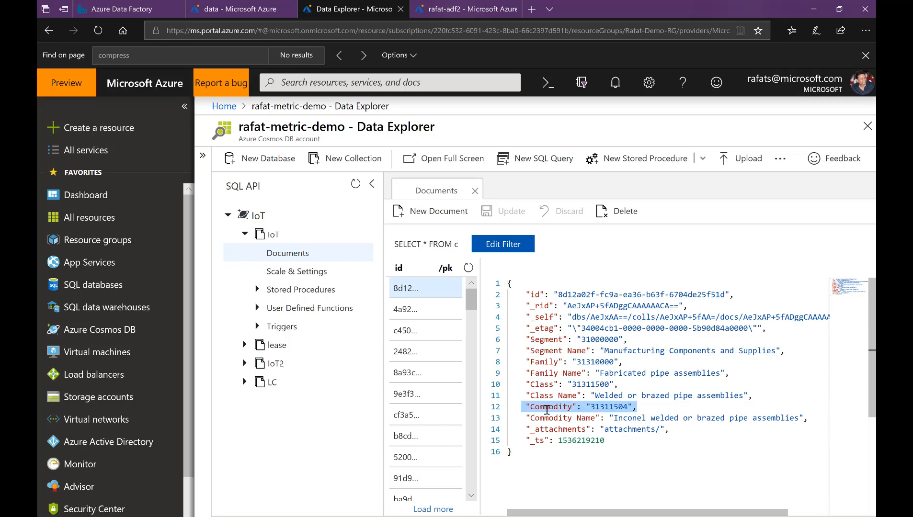
{"action": "left_click", "coordinate": [596, 408]}
{"action": "left_click_drag", "start_coordinate": [636, 407], "coordinate": [524, 407]}
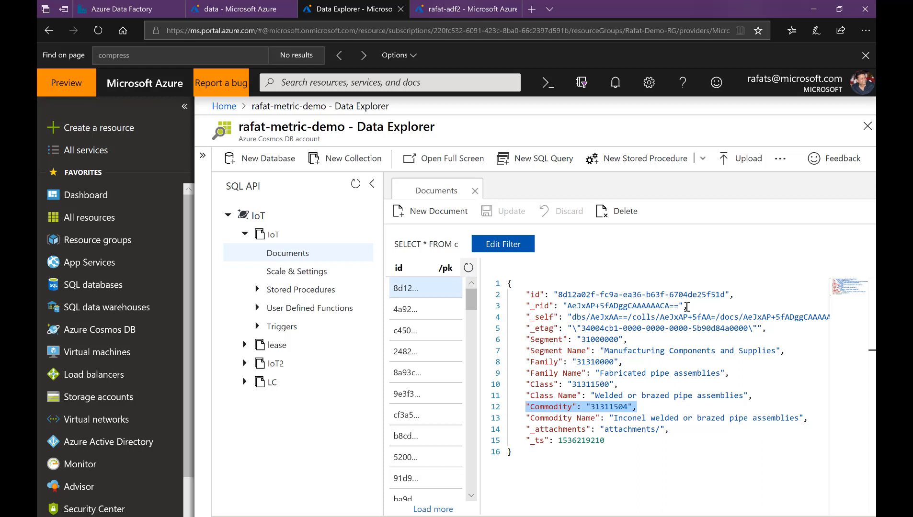
{"action": "left_click", "coordinate": [648, 279]}
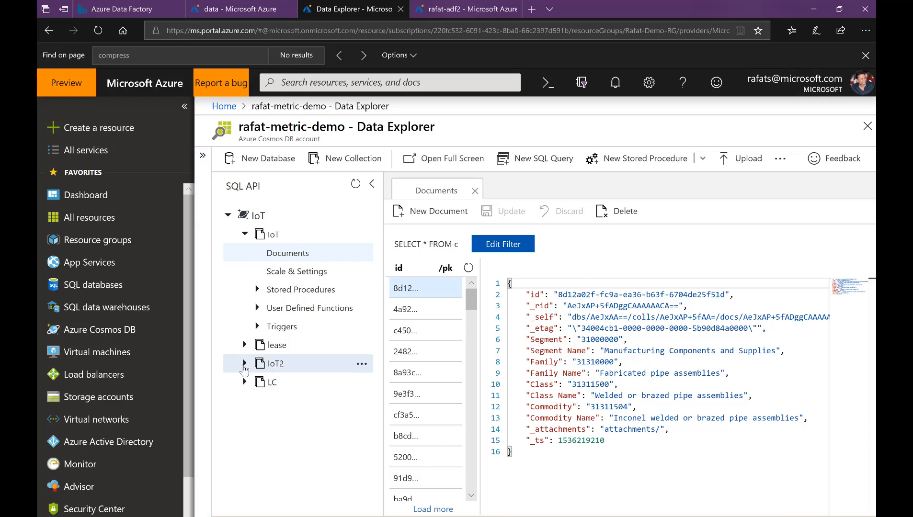
Open the scale and settings of the IoT2 collection and check its partition key
{"action": "left_click", "coordinate": [244, 365]}
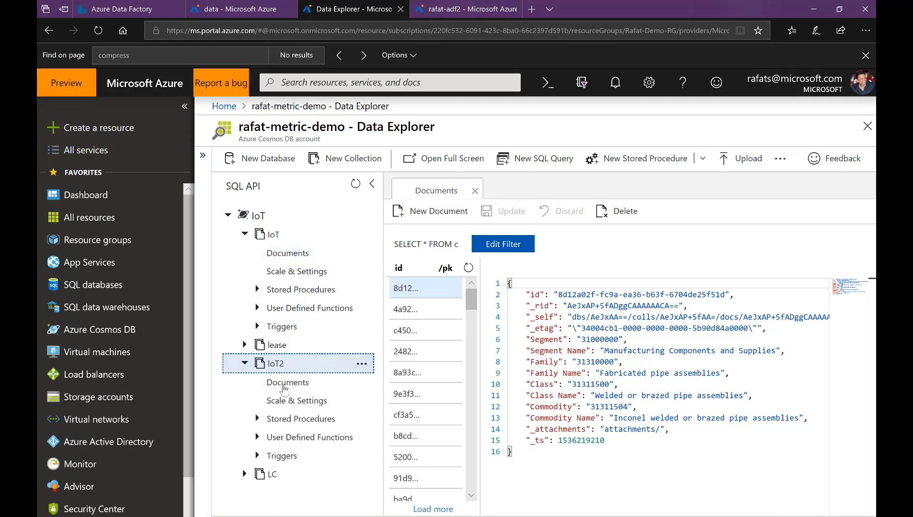
{"action": "left_click", "coordinate": [310, 405]}
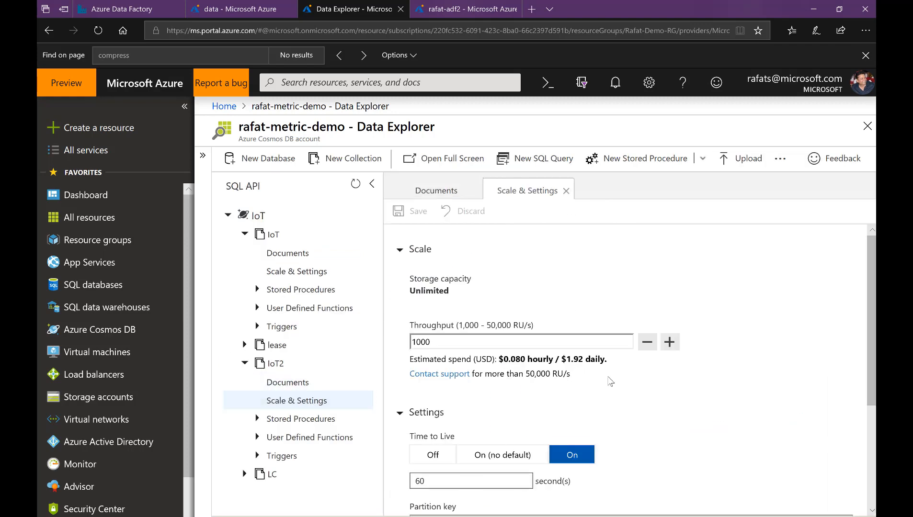
{"action": "scroll", "coordinate": [608, 381], "scroll_direction": "down", "scroll_amount": 2}
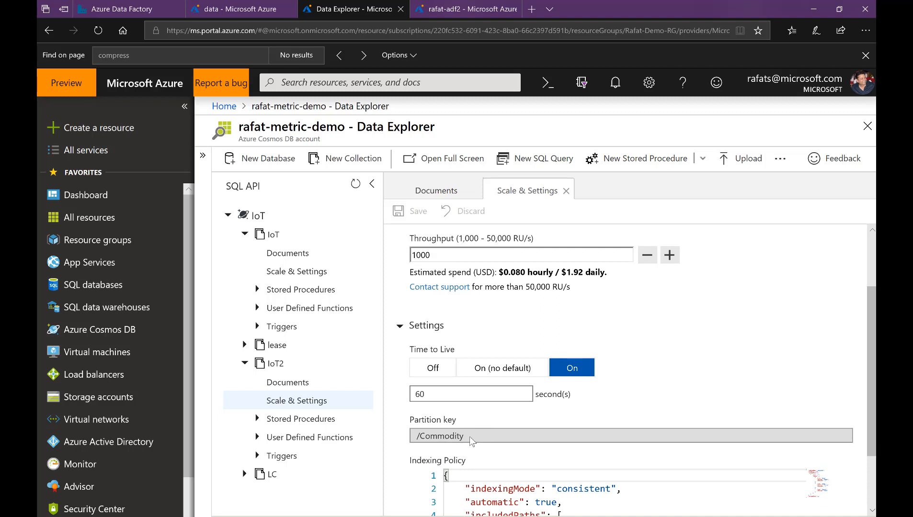
{"action": "left_click_drag", "start_coordinate": [479, 441], "coordinate": [410, 438]}
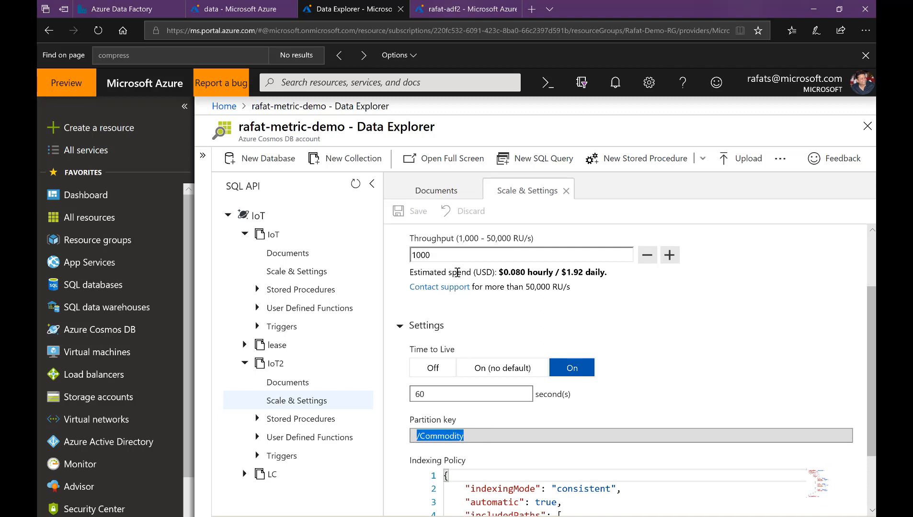
Set the IoT2 collection's throughput to 50000 RU/s and its time to live to 120 seconds, and save
{"action": "left_click", "coordinate": [460, 255]}
{"action": "key", "text": "ctrl+a"}
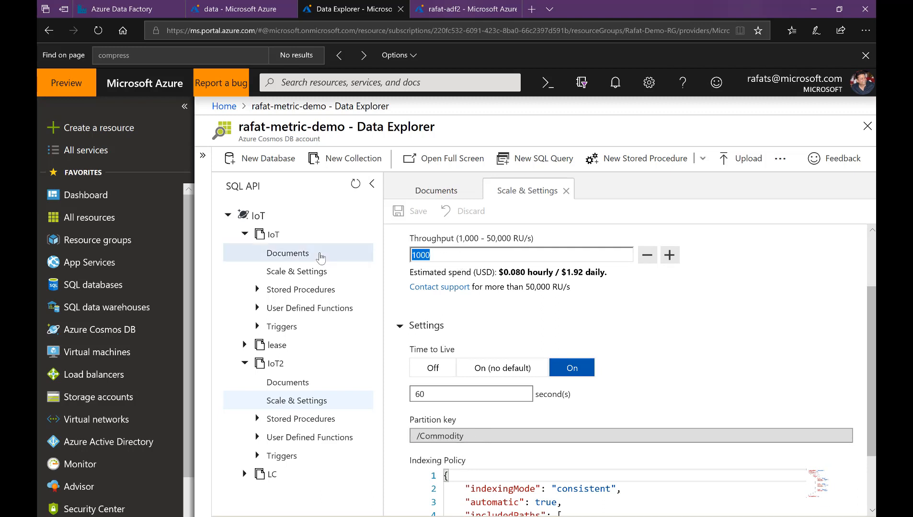
{"action": "type", "text": "50000"}
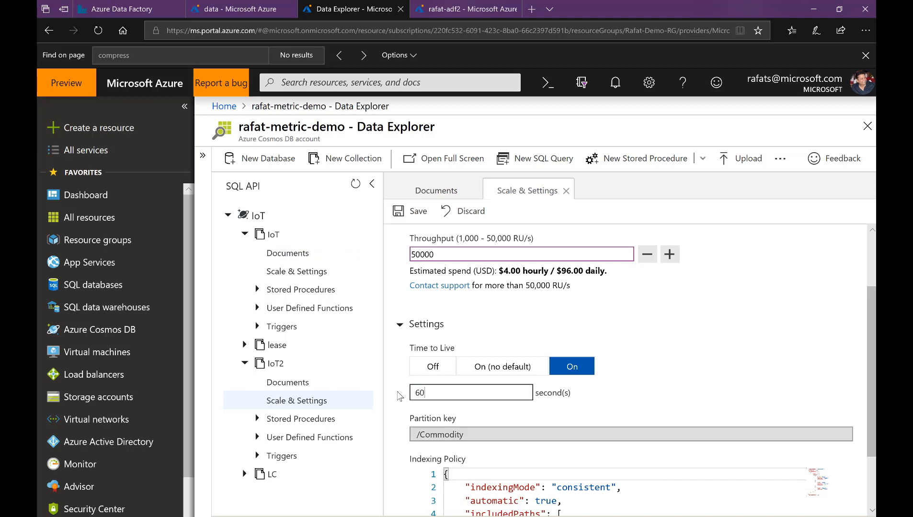
{"action": "key", "text": "ctrl+a"}
{"action": "type", "text": "120"}
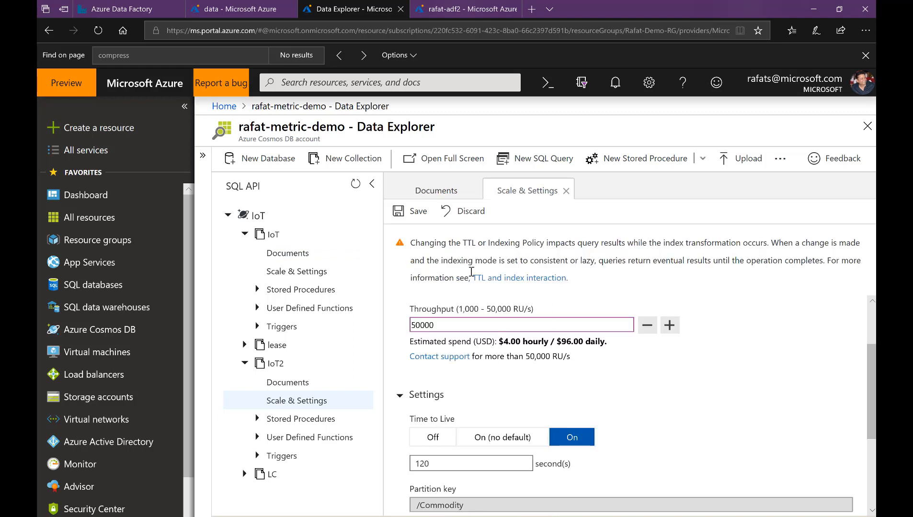
{"action": "left_click", "coordinate": [418, 212]}
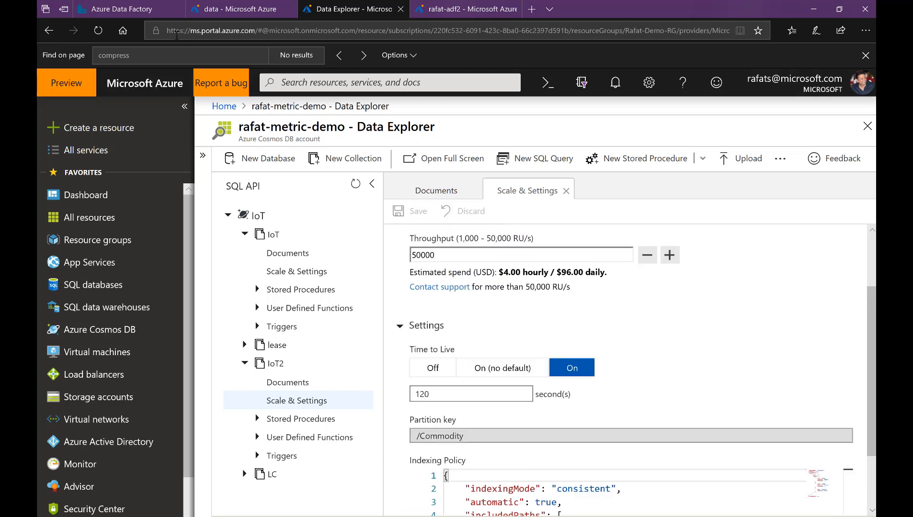
Switch to Data Factory and open the Copy_j9r activity's sink dataset DestinationDataset_j9r for editing
{"action": "mouse_move", "coordinate": [147, 14]}
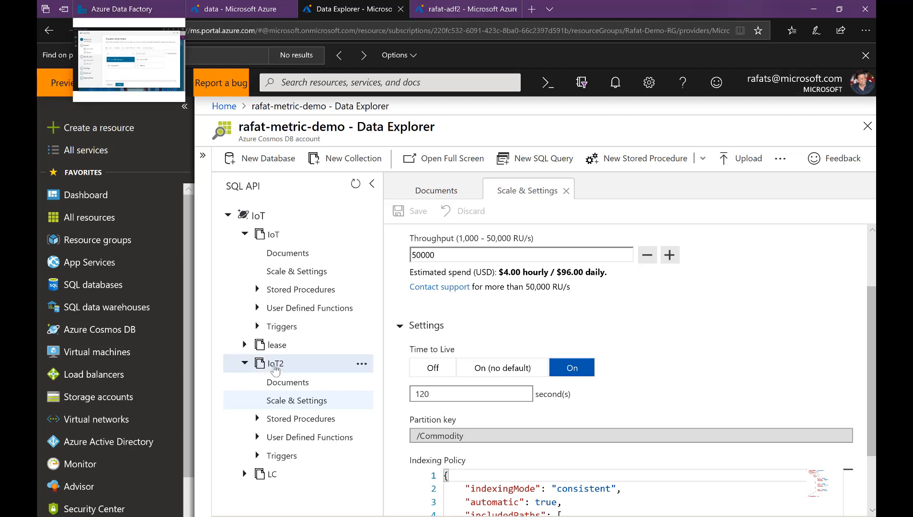
{"action": "left_click", "coordinate": [139, 11]}
{"action": "left_click", "coordinate": [61, 176]}
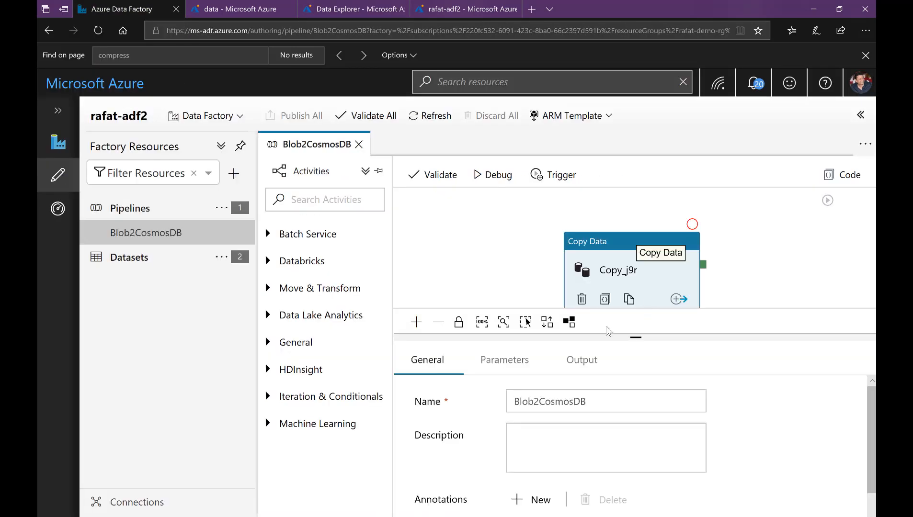
{"action": "left_click", "coordinate": [637, 251]}
{"action": "left_click", "coordinate": [563, 366]}
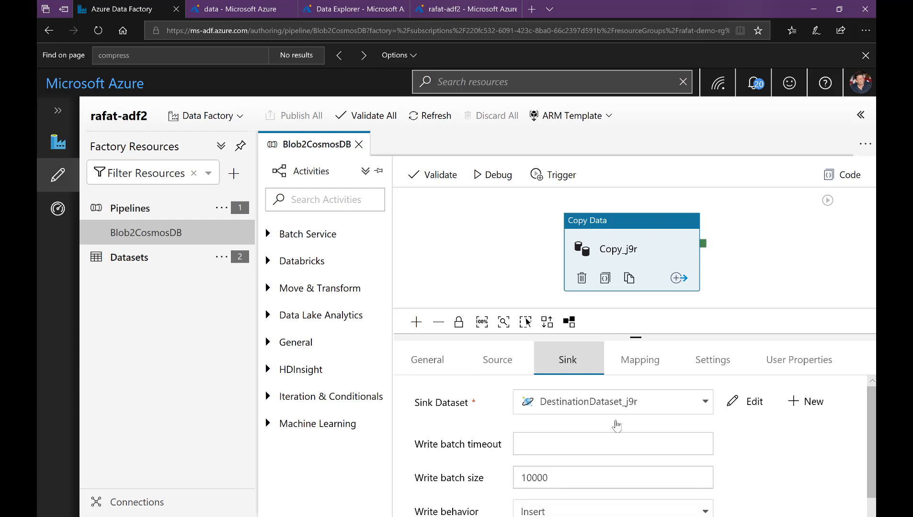
{"action": "left_click", "coordinate": [736, 405]}
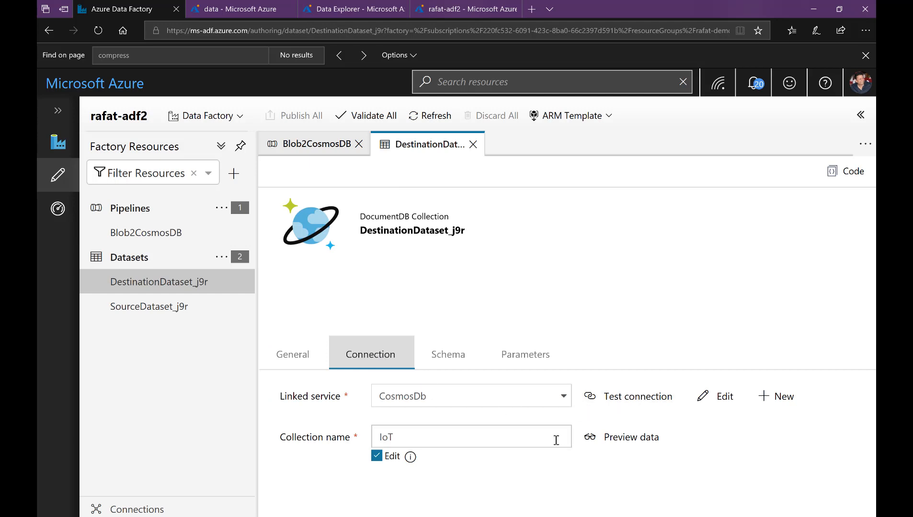
Set the destination dataset's collection name to IoT2 and publish the changes
{"action": "left_click", "coordinate": [556, 441]}
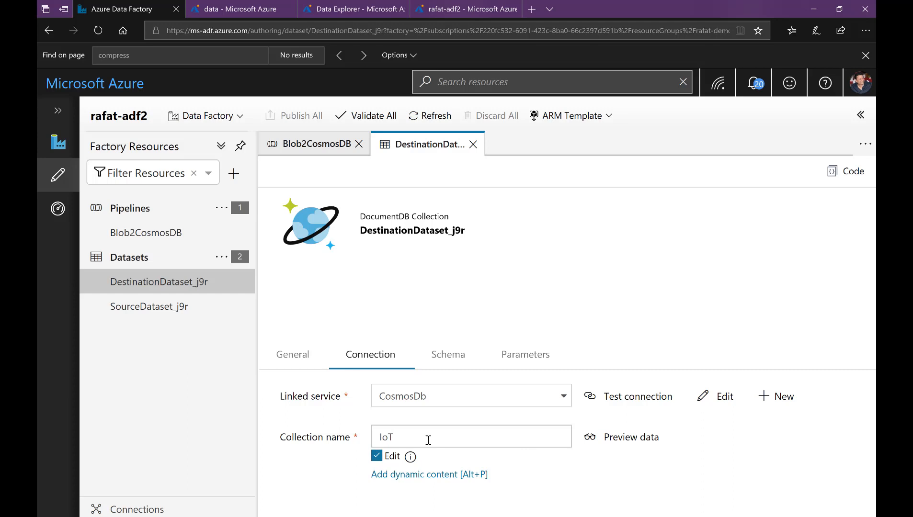
{"action": "type", "text": "2"}
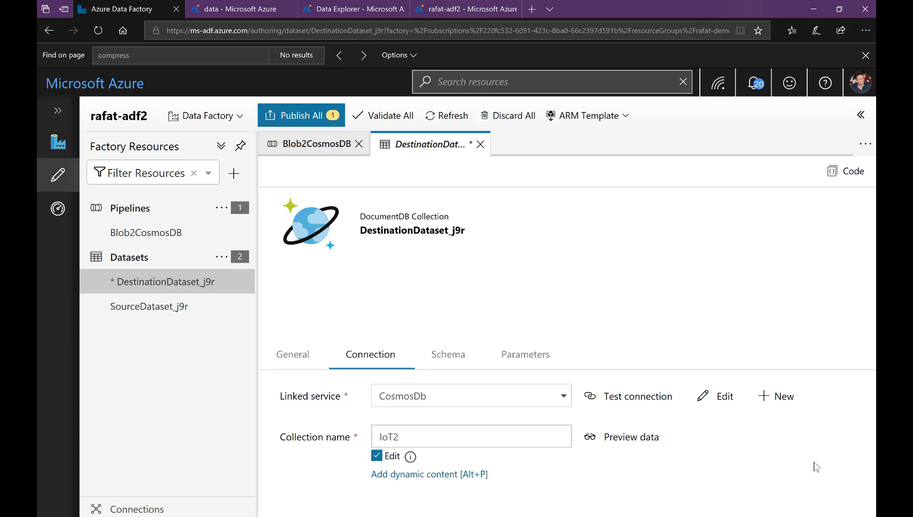
{"action": "left_click", "coordinate": [306, 122]}
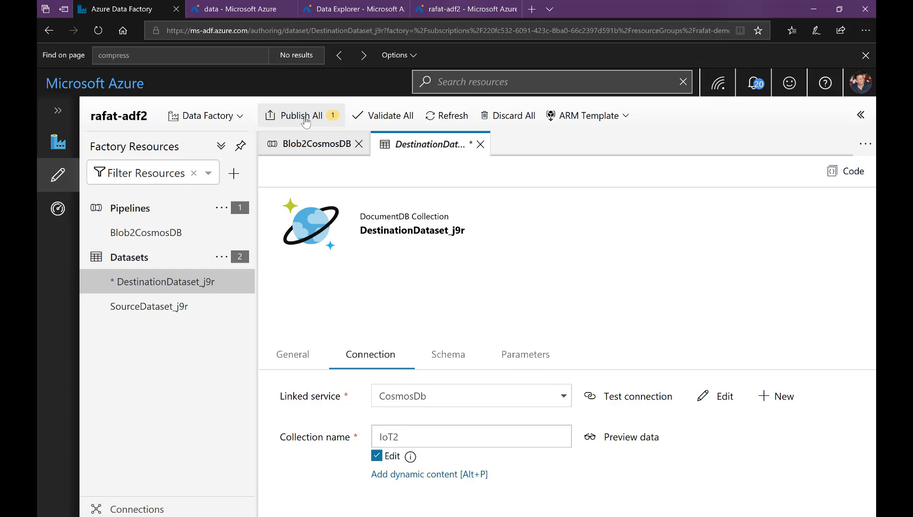
{"action": "left_click", "coordinate": [306, 122]}
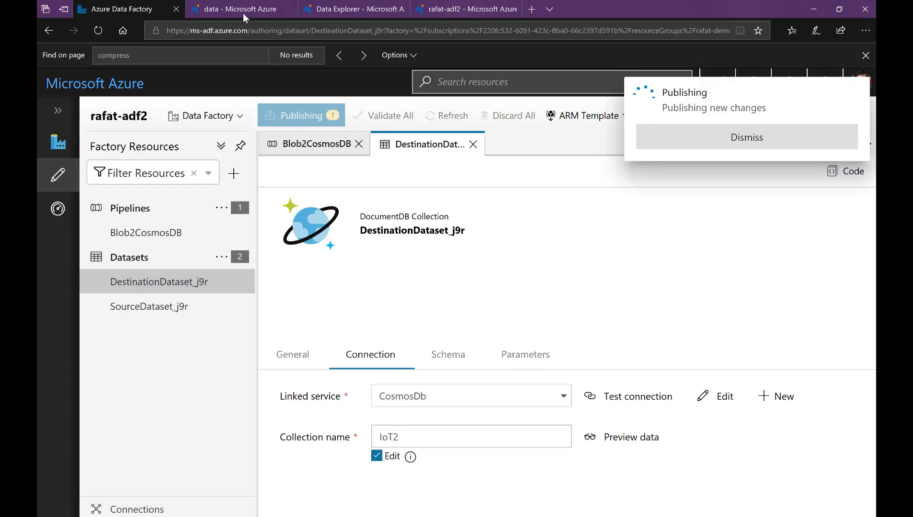
Switch to the Cosmos DB Data Explorer and review the IoT2 collection's documents, throughput and indexing policy
{"action": "left_click", "coordinate": [346, 7]}
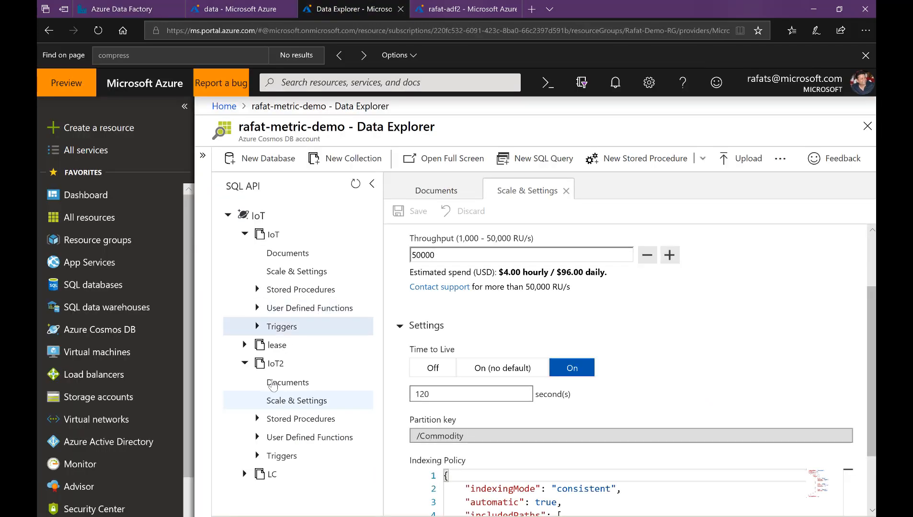
{"action": "left_click", "coordinate": [288, 383]}
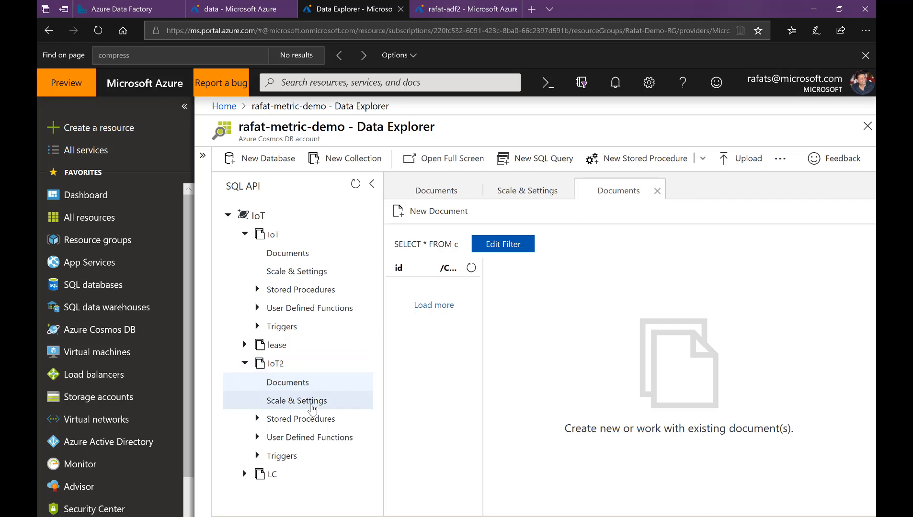
{"action": "left_click", "coordinate": [310, 402]}
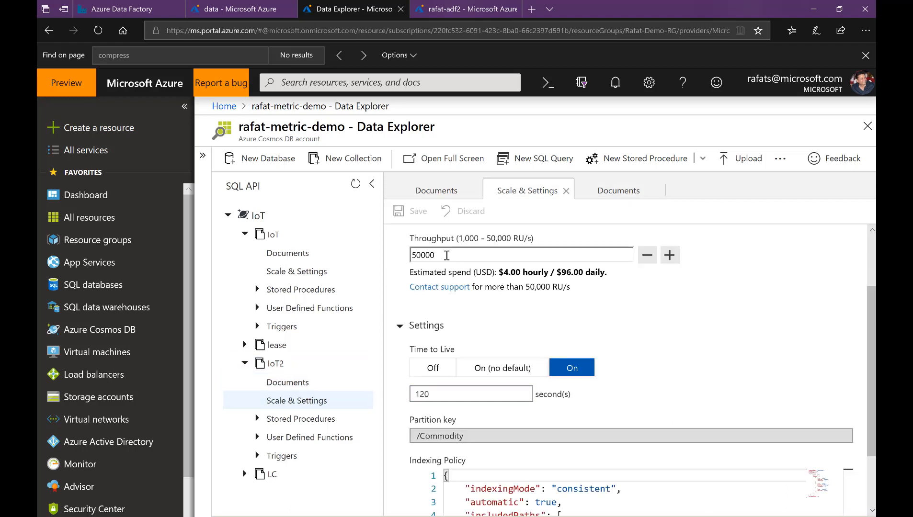
{"action": "left_click", "coordinate": [446, 256]}
{"action": "scroll", "coordinate": [542, 431], "scroll_direction": "down", "scroll_amount": 5}
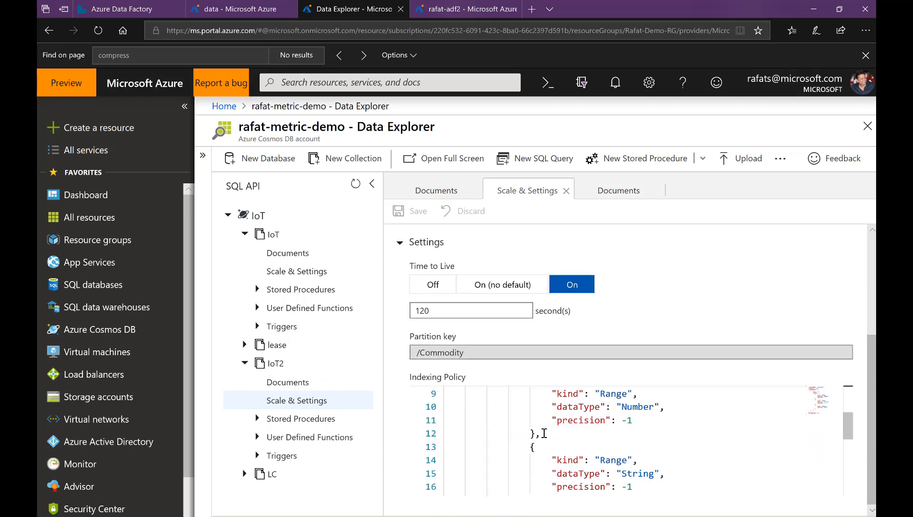
Switch to Data Factory's pipeline runs, rerun the most recent Blob2CosmosDB pipeline and refresh the run list
{"action": "scroll", "coordinate": [543, 432], "scroll_direction": "up", "scroll_amount": 4}
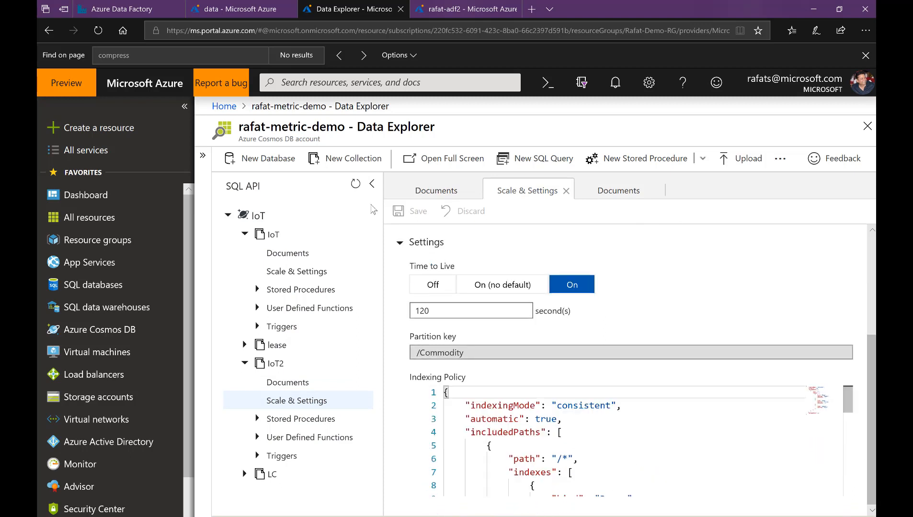
{"action": "left_click", "coordinate": [129, 14]}
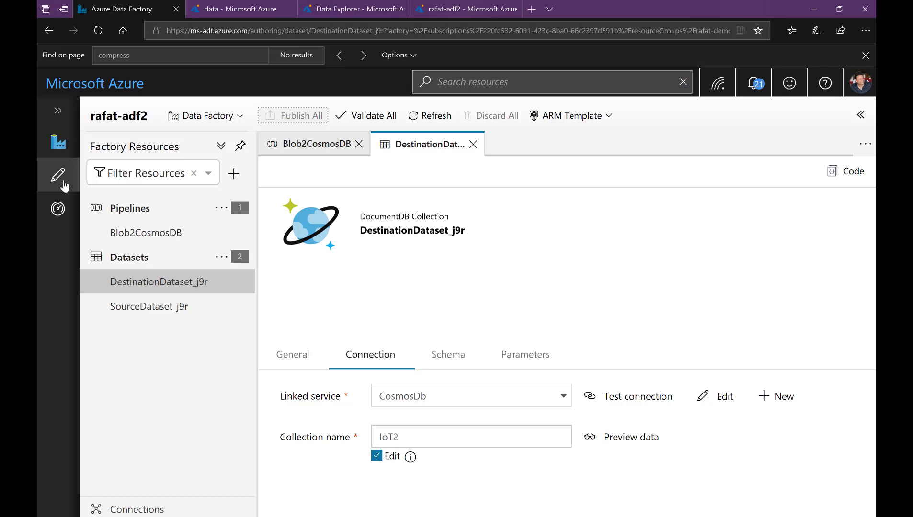
{"action": "left_click", "coordinate": [58, 209]}
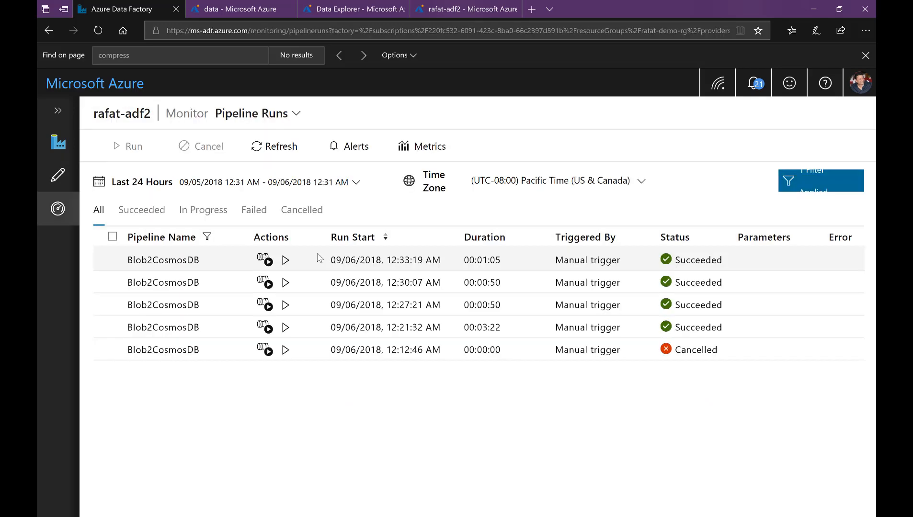
{"action": "left_click", "coordinate": [285, 261]}
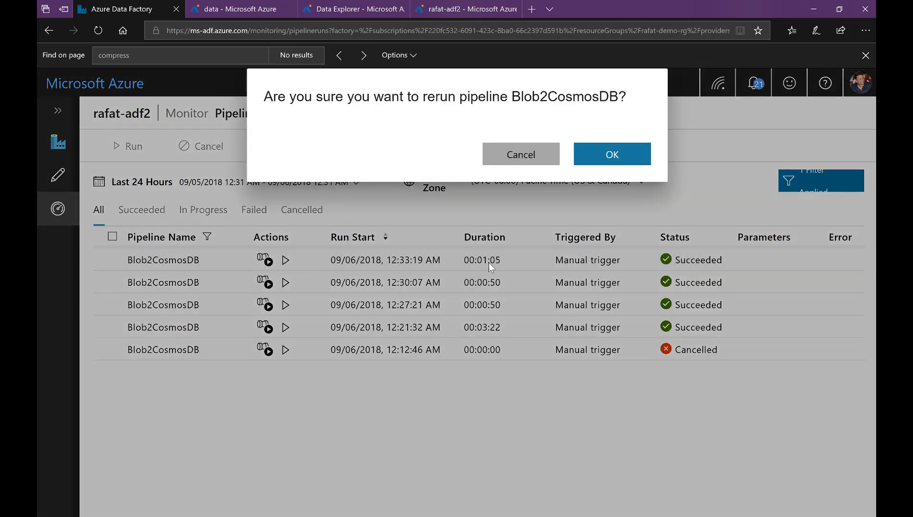
{"action": "left_click", "coordinate": [630, 154]}
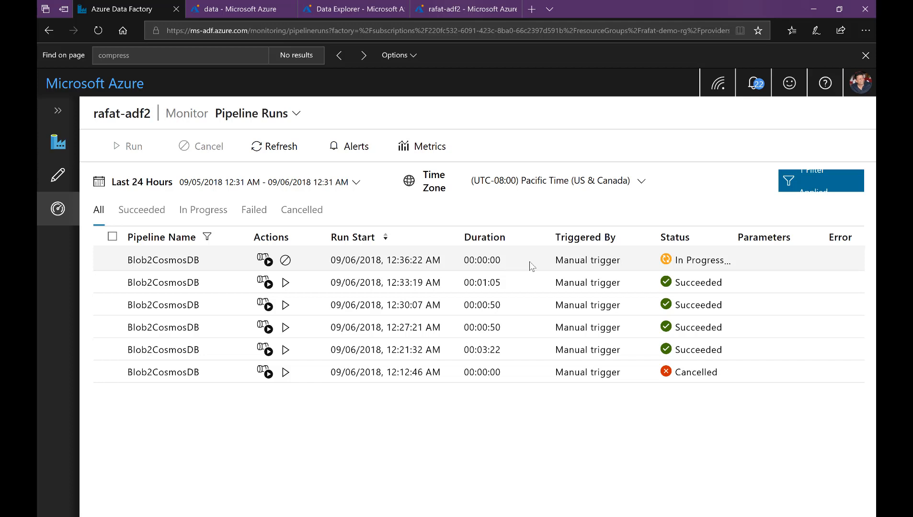
{"action": "left_click", "coordinate": [274, 147]}
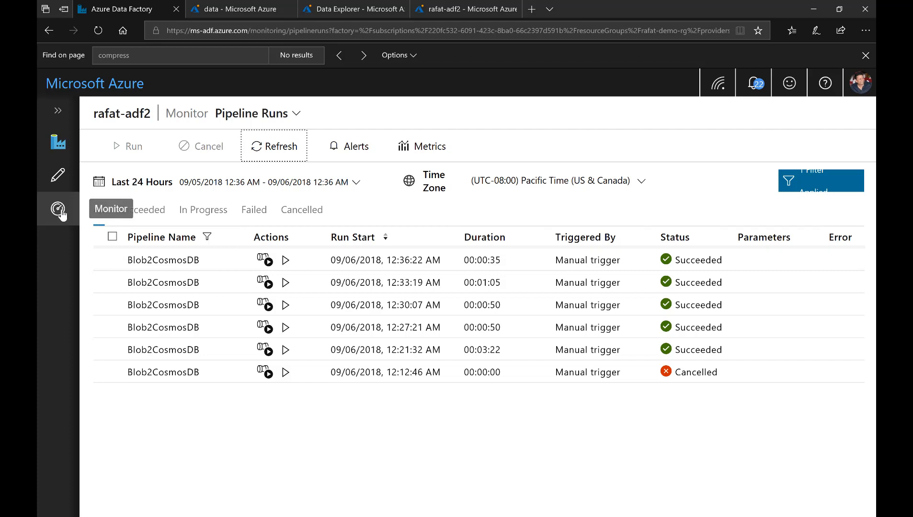
Set the Copy_j9r activity's data integration unit and degree of copy parallelism to Auto, and publish the changes
{"action": "left_click", "coordinate": [59, 175]}
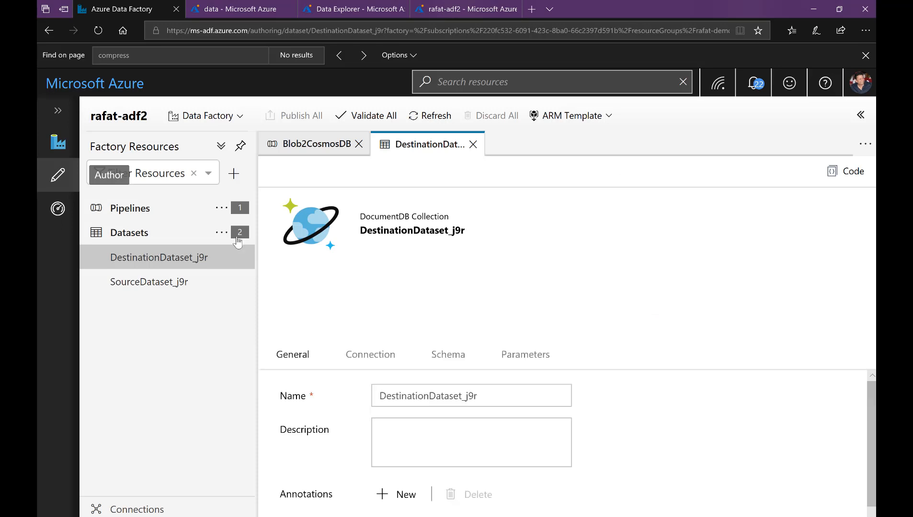
{"action": "left_click", "coordinate": [321, 150]}
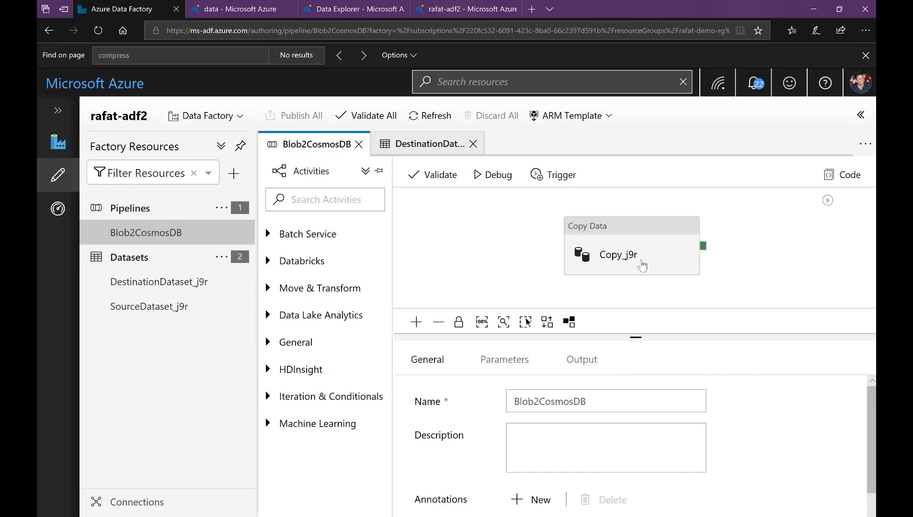
{"action": "left_click", "coordinate": [643, 266]}
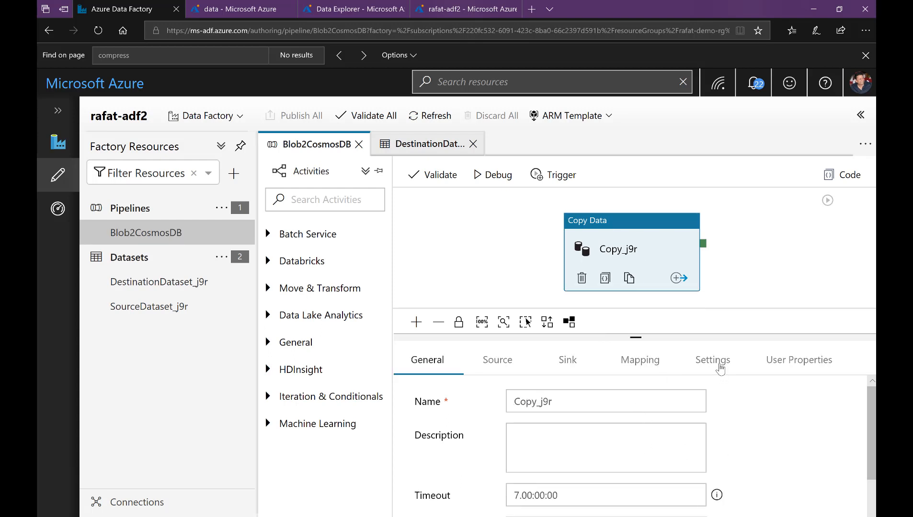
{"action": "left_click", "coordinate": [718, 366]}
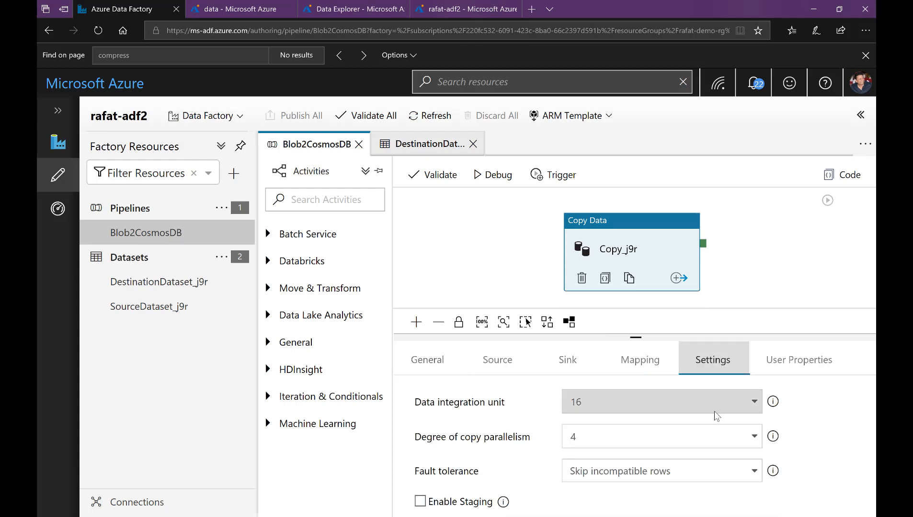
{"action": "left_click", "coordinate": [755, 404]}
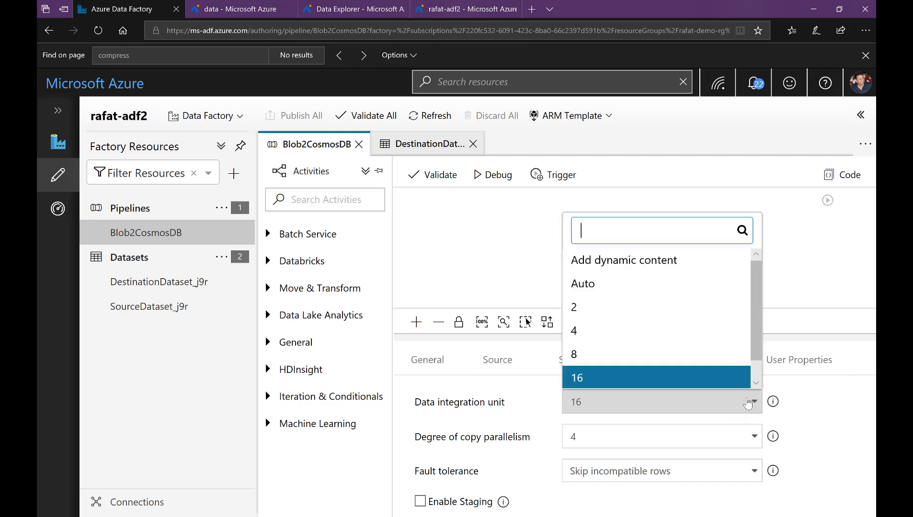
{"action": "left_click", "coordinate": [593, 285]}
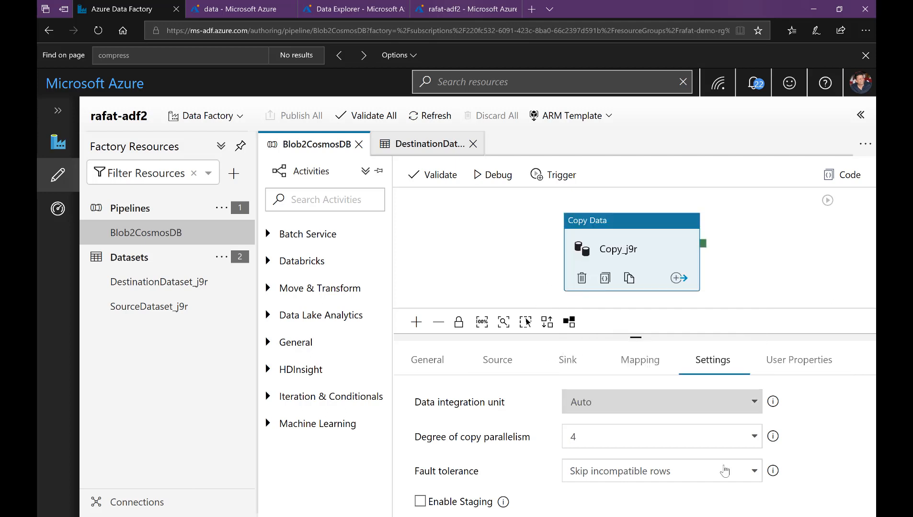
{"action": "left_click", "coordinate": [755, 438]}
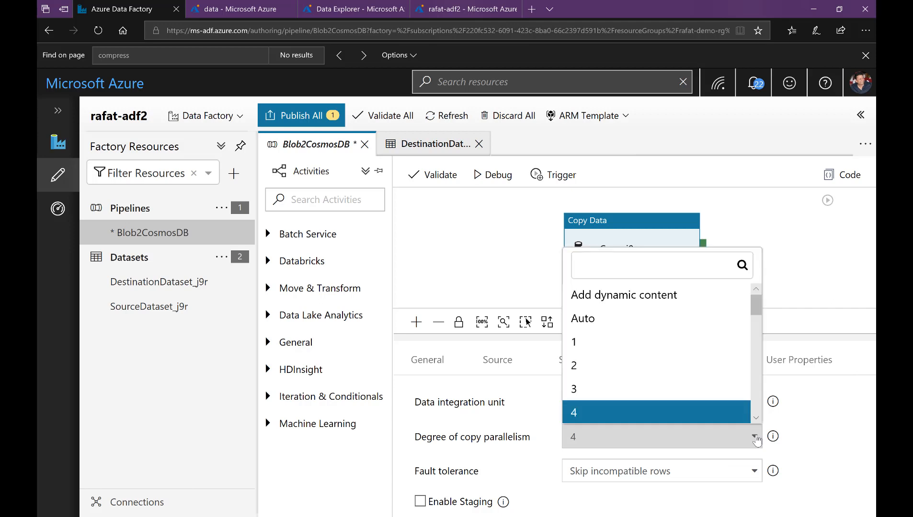
{"action": "left_click", "coordinate": [593, 321]}
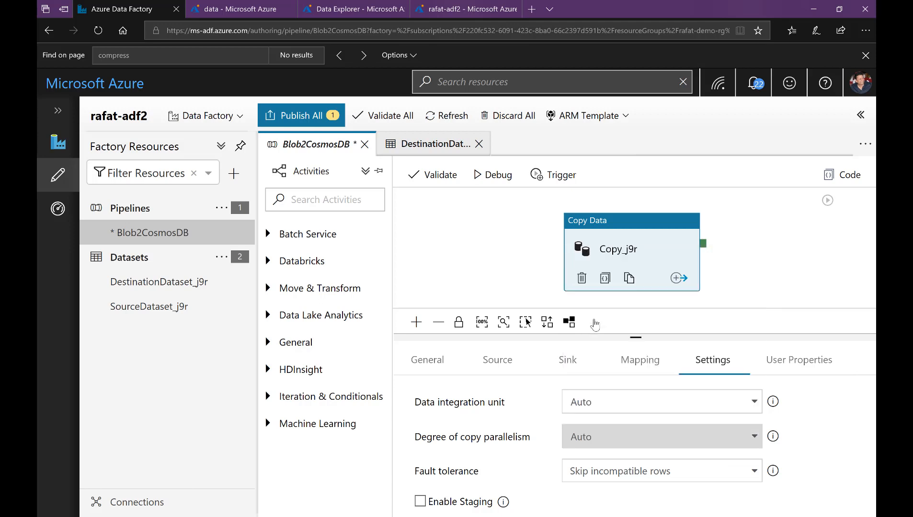
{"action": "left_click", "coordinate": [817, 413]}
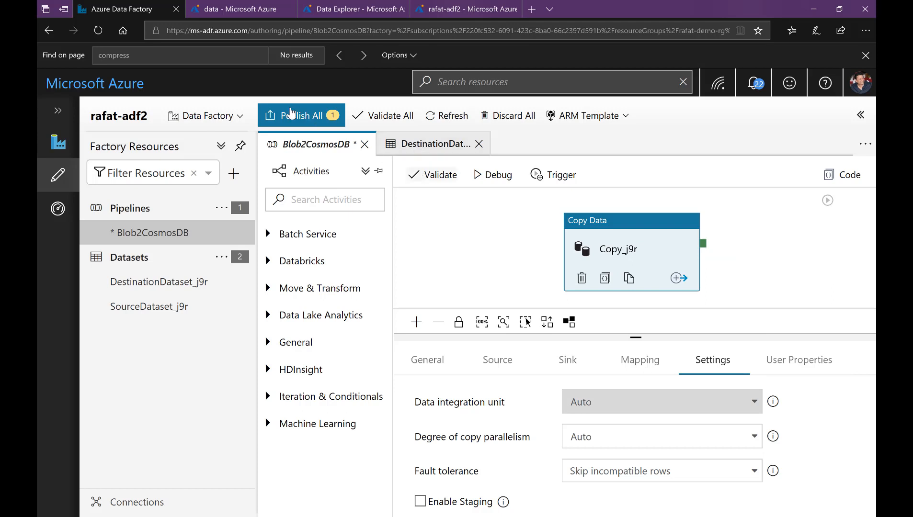
{"action": "left_click", "coordinate": [294, 117]}
{"action": "left_click", "coordinate": [293, 117]}
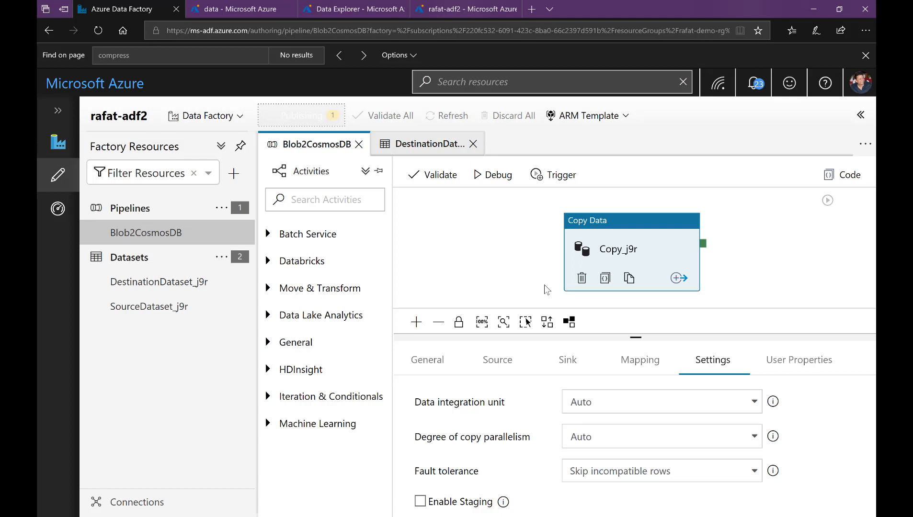
Switch to the Cosmos DB account and examine an IoT2 document, the Commodity partition values and the IoT database's throughput metrics by collection
{"action": "left_click", "coordinate": [356, 14]}
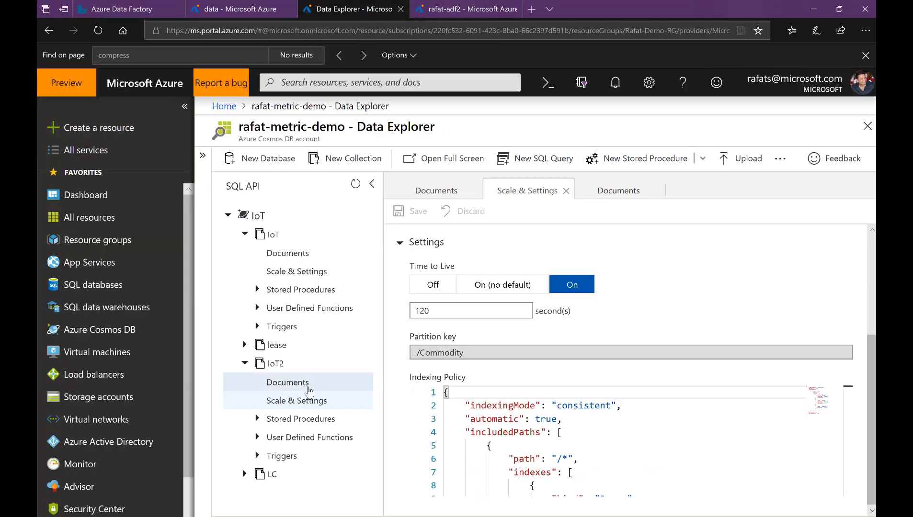
{"action": "left_click", "coordinate": [309, 391]}
{"action": "left_click", "coordinate": [460, 309]}
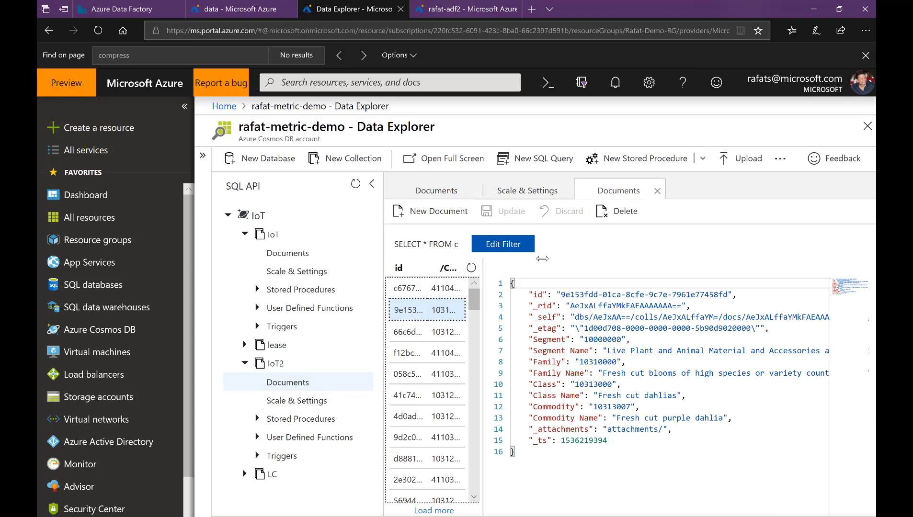
{"action": "left_click_drag", "start_coordinate": [484, 261], "coordinate": [543, 259]}
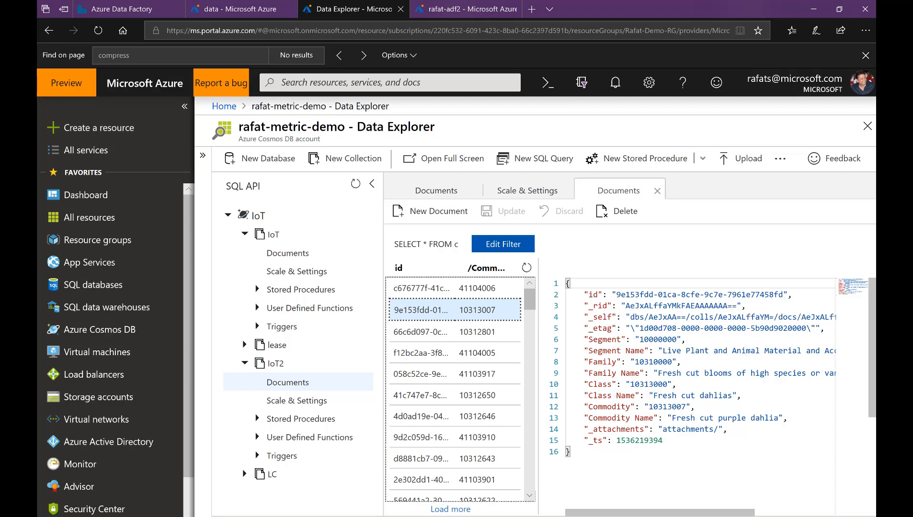
{"action": "left_click", "coordinate": [203, 162]}
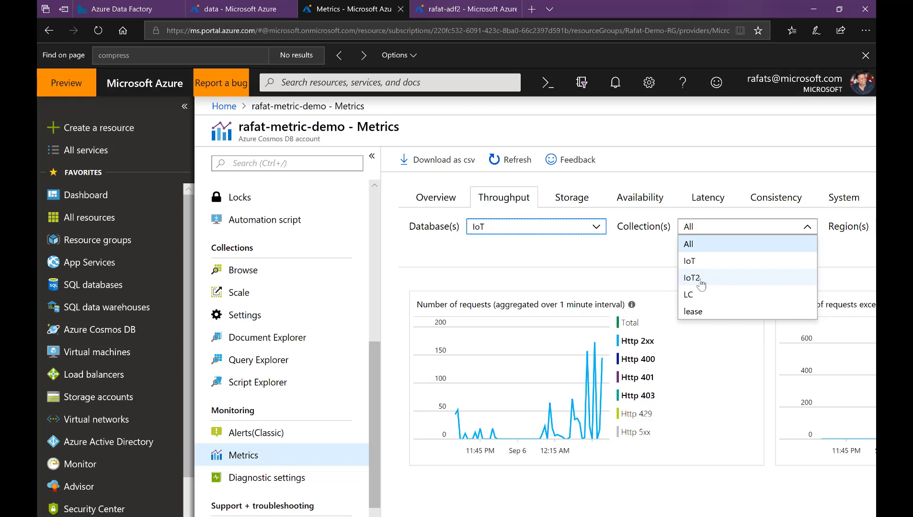
{"action": "left_click", "coordinate": [693, 278]}
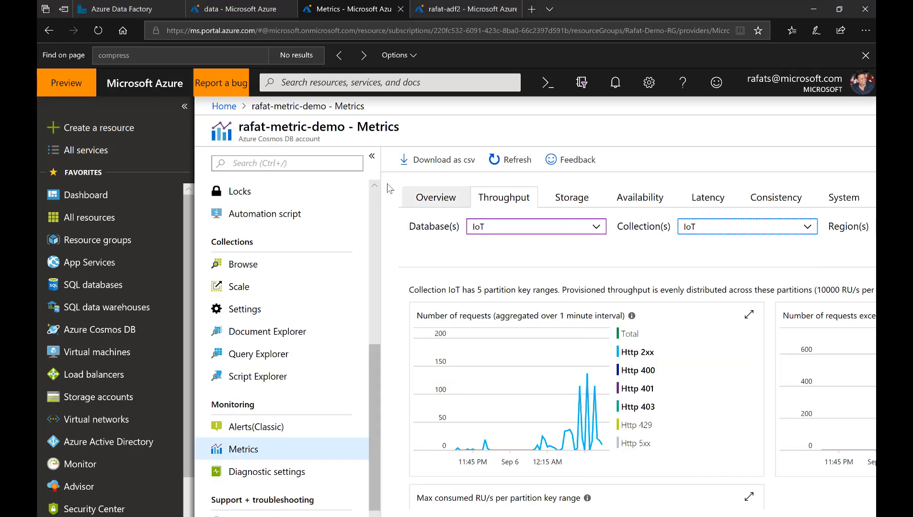
Return to Data Factory monitoring, rerun Blob2CosmosDB with the Auto copy settings and refresh the runs to check its duration
{"action": "left_click", "coordinate": [123, 12]}
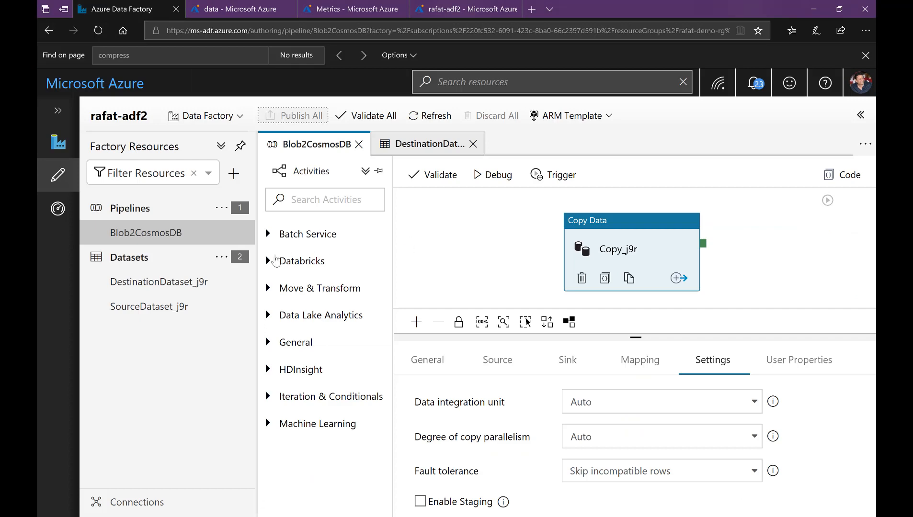
{"action": "left_click", "coordinate": [58, 209]}
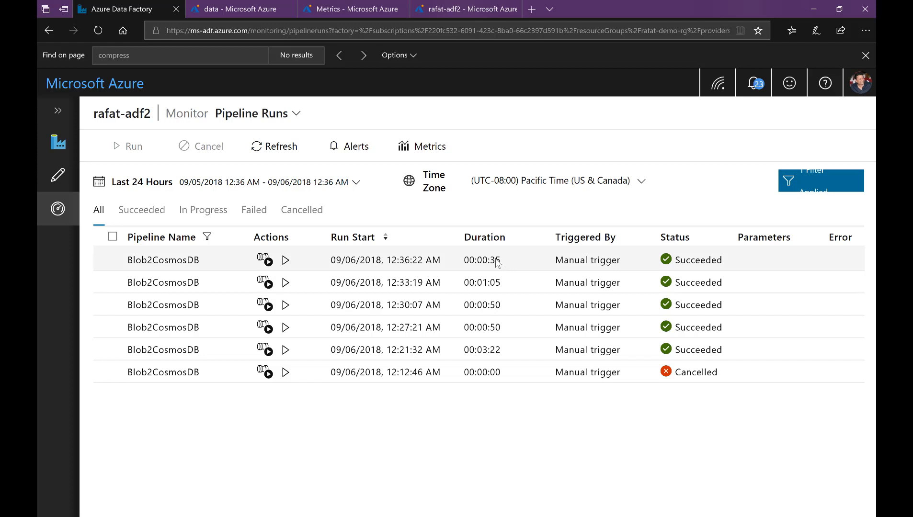
{"action": "left_click", "coordinate": [286, 263]}
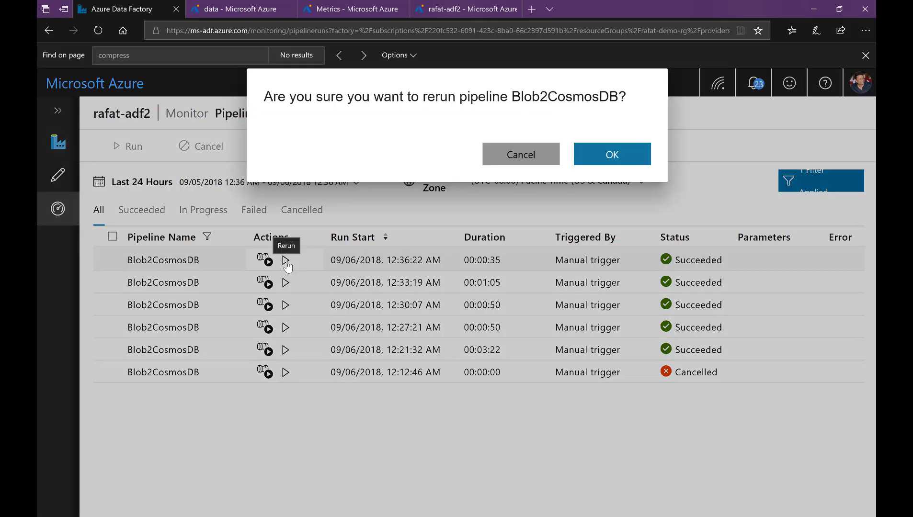
{"action": "left_click", "coordinate": [637, 164]}
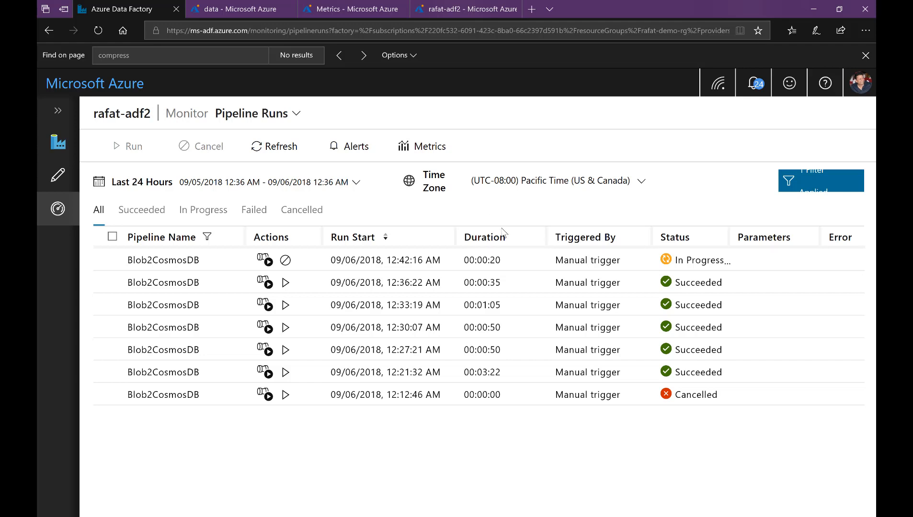
{"action": "left_click", "coordinate": [266, 149]}
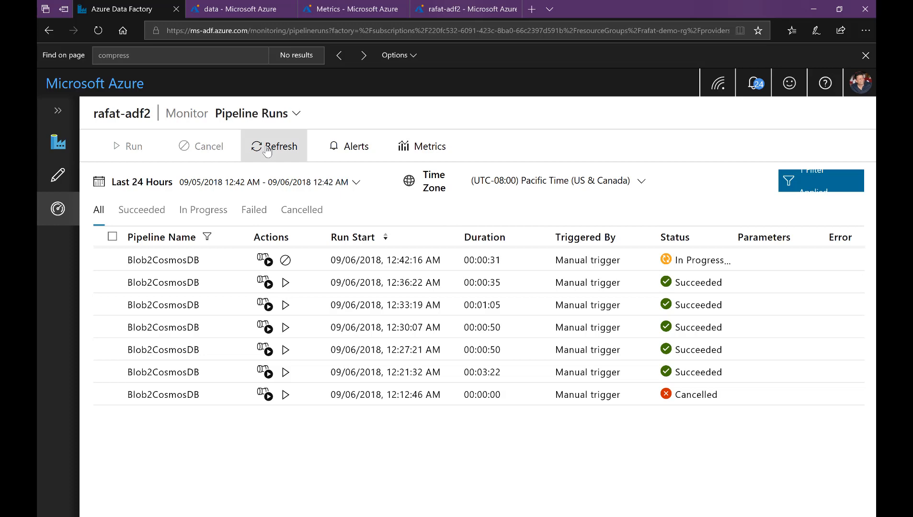
{"action": "left_click", "coordinate": [267, 149]}
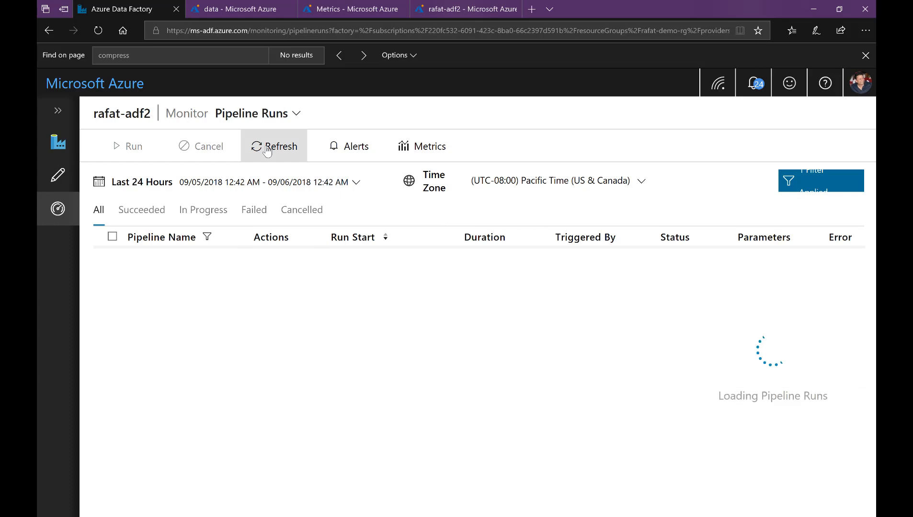
{"action": "left_click", "coordinate": [291, 155]}
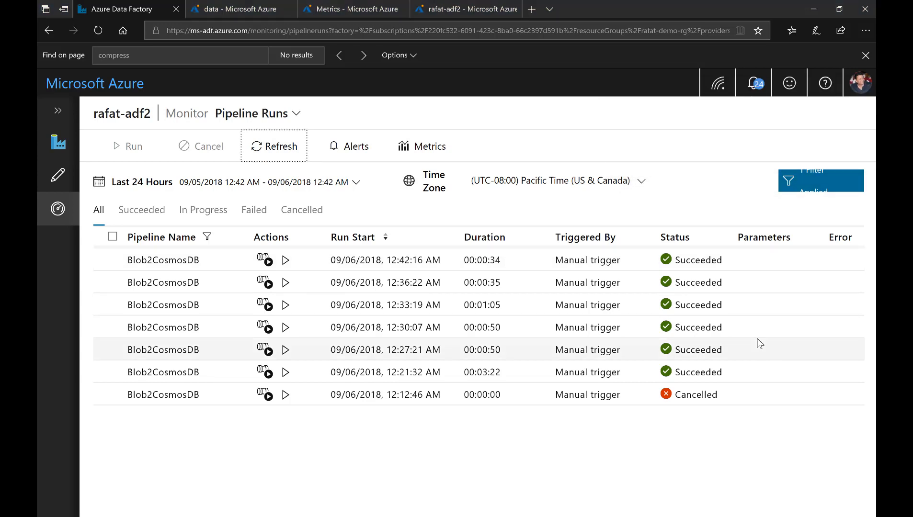
Set the Copy_j9r activity's data integration unit to 64 and its degree of copy parallelism to 16, and publish
{"action": "left_click", "coordinate": [58, 176]}
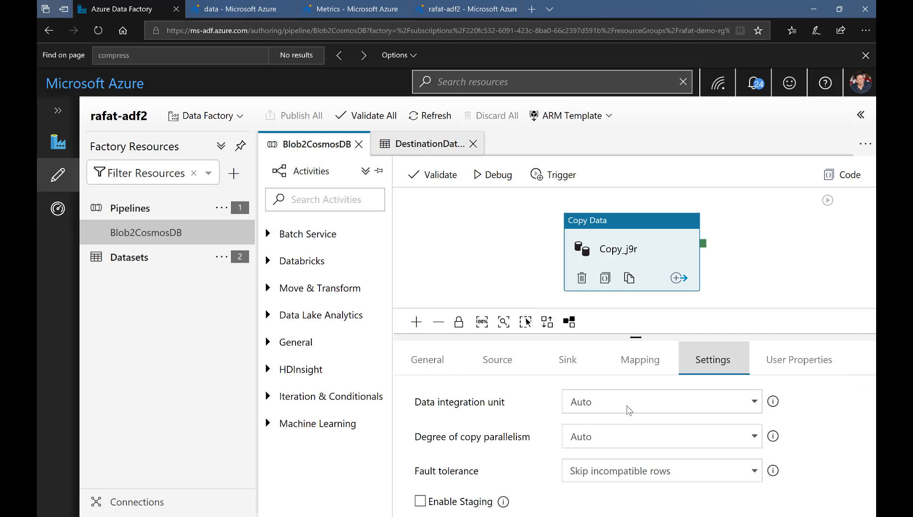
{"action": "left_click", "coordinate": [603, 401]}
{"action": "type", "text": "16"}
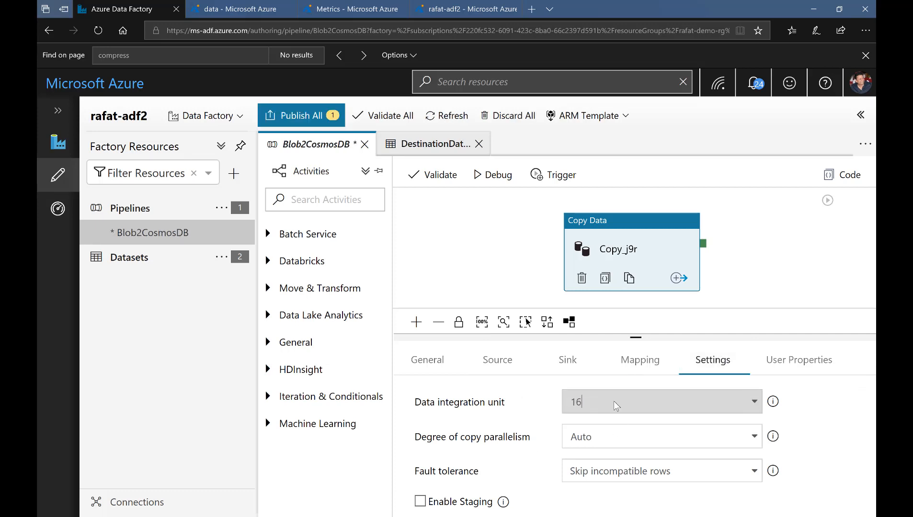
{"action": "double_click", "coordinate": [564, 401]}
{"action": "type", "text": "64"}
{"action": "left_click", "coordinate": [620, 432]}
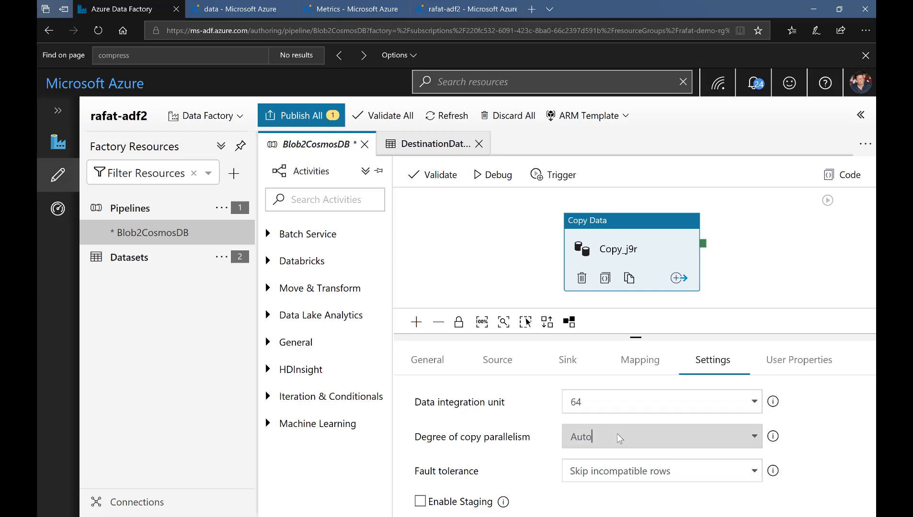
{"action": "left_click", "coordinate": [618, 436]}
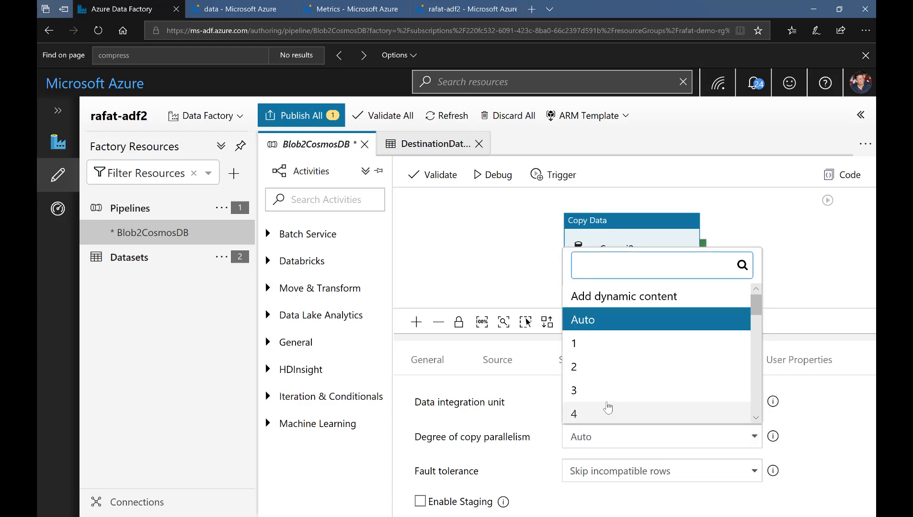
{"action": "scroll", "coordinate": [607, 407], "scroll_direction": "down", "scroll_amount": 7}
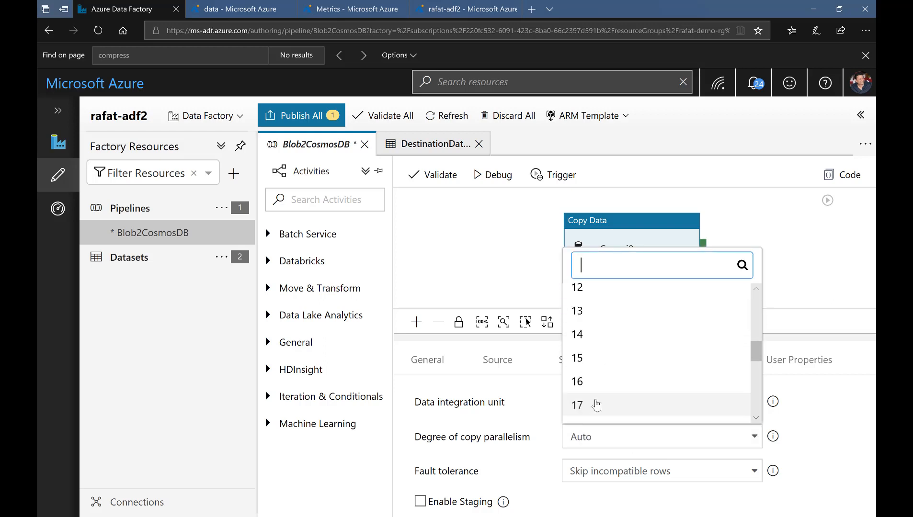
{"action": "left_click", "coordinate": [594, 382]}
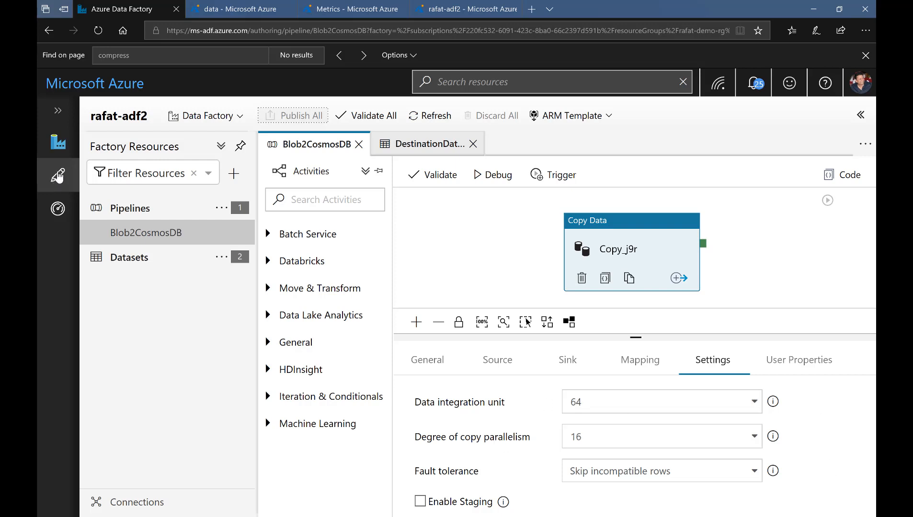
Rerun the Blob2CosmosDB pipeline from the monitoring view with the 64-unit copy settings and refresh the run list
{"action": "left_click", "coordinate": [60, 210]}
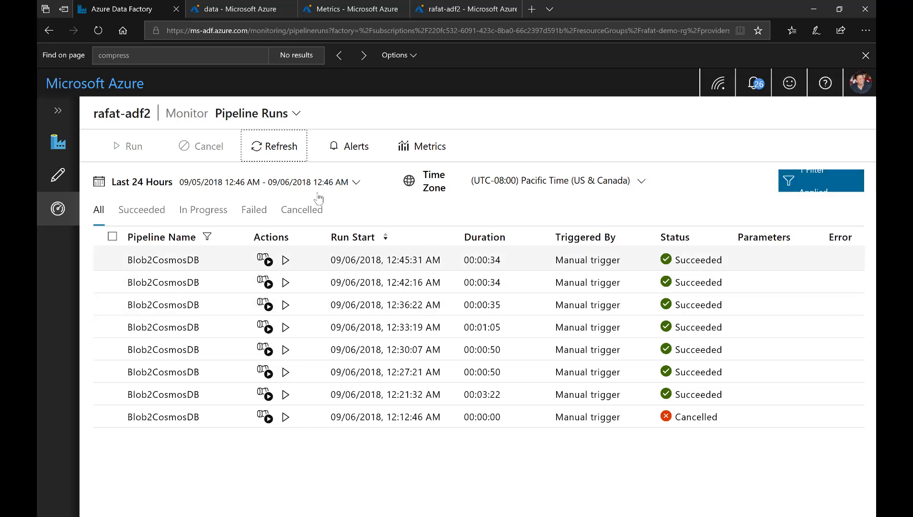
Refresh the pipeline runs, switch to the Cosmos DB metrics and show refreshed throughput metrics for the IoT database's IoT2 collection
{"action": "left_click", "coordinate": [282, 154]}
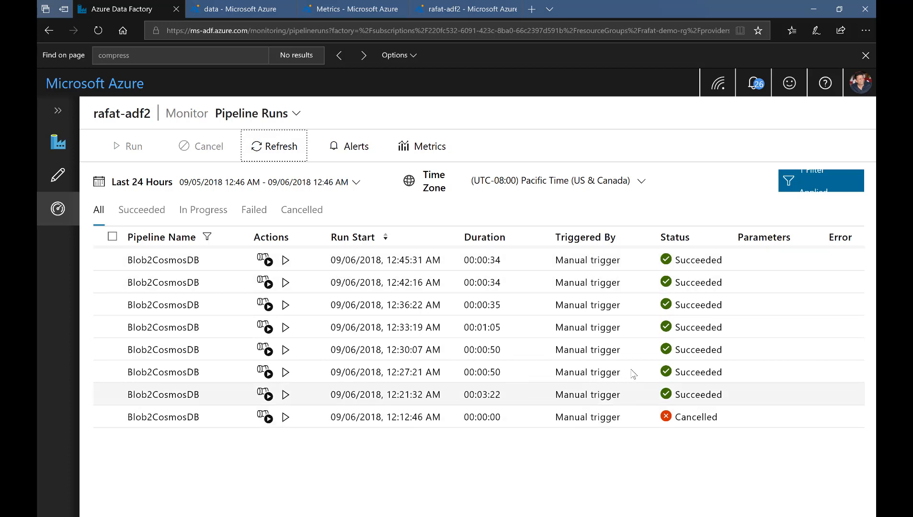
{"action": "left_click", "coordinate": [359, 11]}
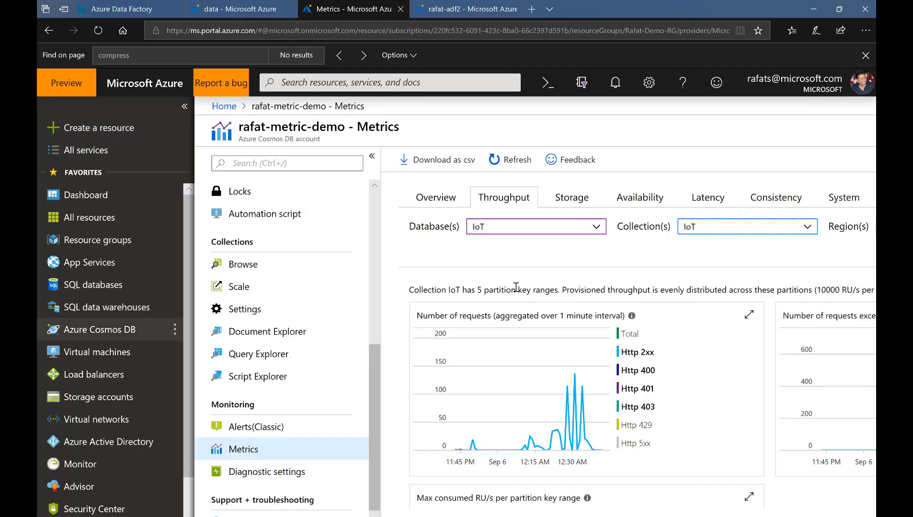
{"action": "left_click", "coordinate": [511, 160]}
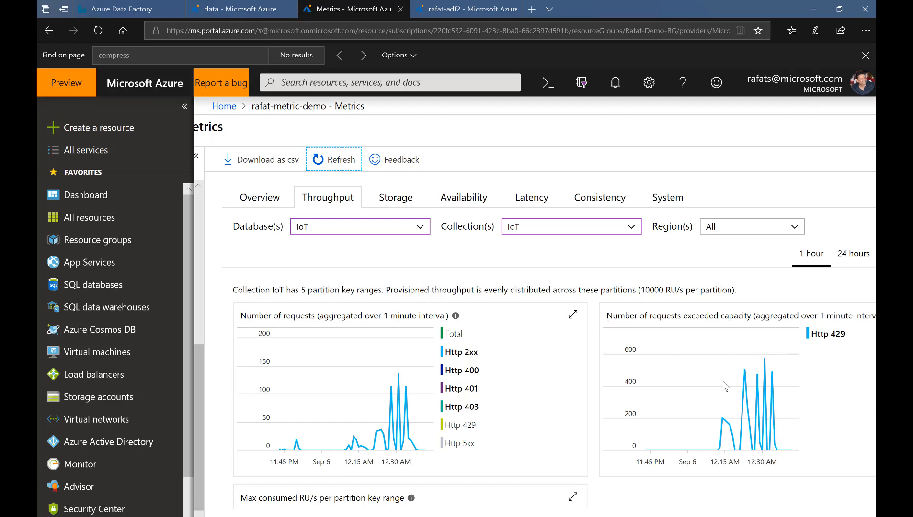
{"action": "left_click", "coordinate": [632, 228]}
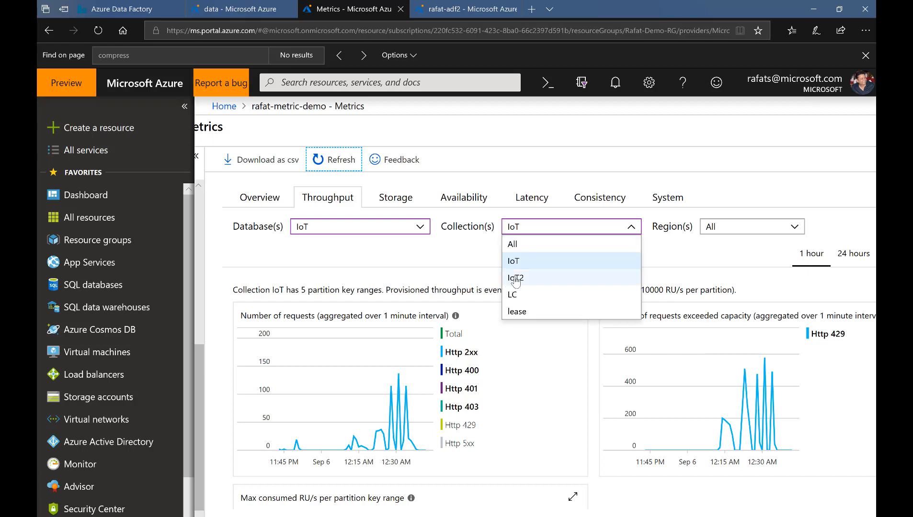
{"action": "left_click", "coordinate": [516, 279]}
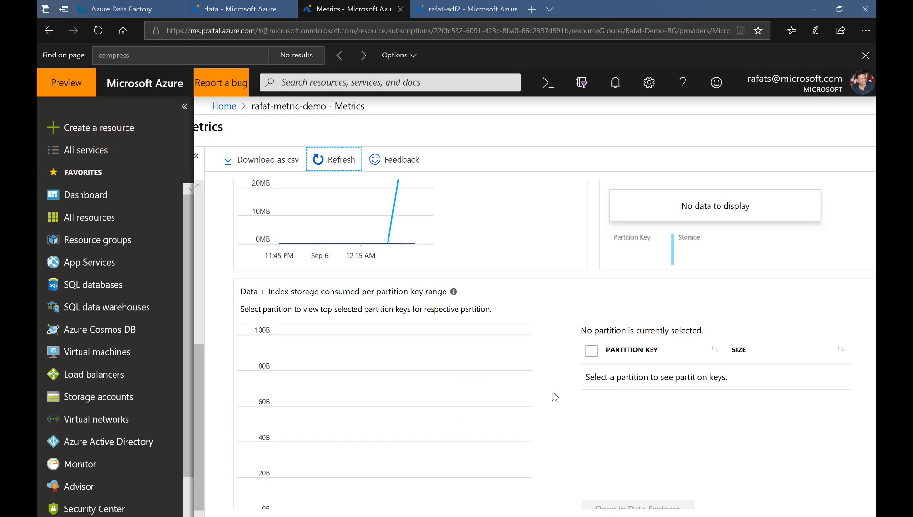
Examine the IoT2 collection's storage metrics, including storage consumed by top partition keys and per partition key range, and refresh them
{"action": "scroll", "coordinate": [550, 397], "scroll_direction": "up", "scroll_amount": 4}
{"action": "scroll", "coordinate": [555, 396], "scroll_direction": "down", "scroll_amount": 2}
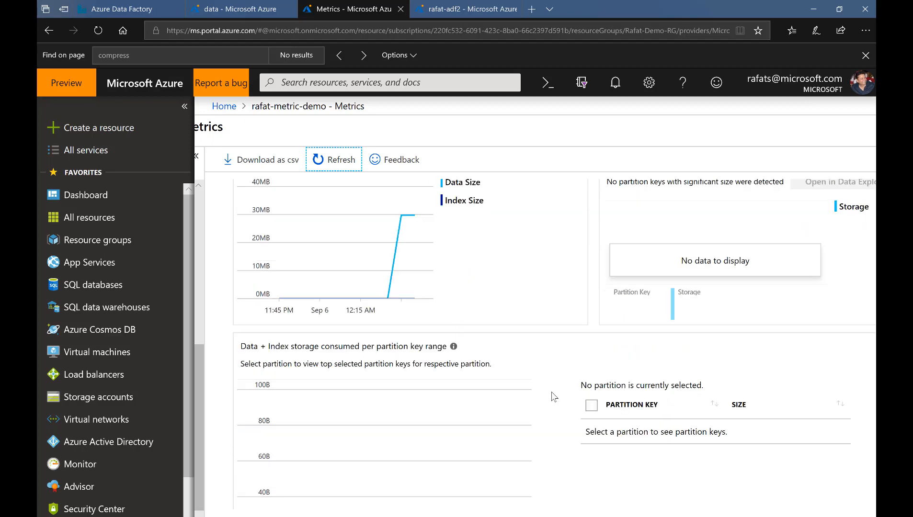
{"action": "scroll", "coordinate": [554, 396], "scroll_direction": "down", "scroll_amount": 1}
{"action": "scroll", "coordinate": [554, 396], "scroll_direction": "up", "scroll_amount": 4}
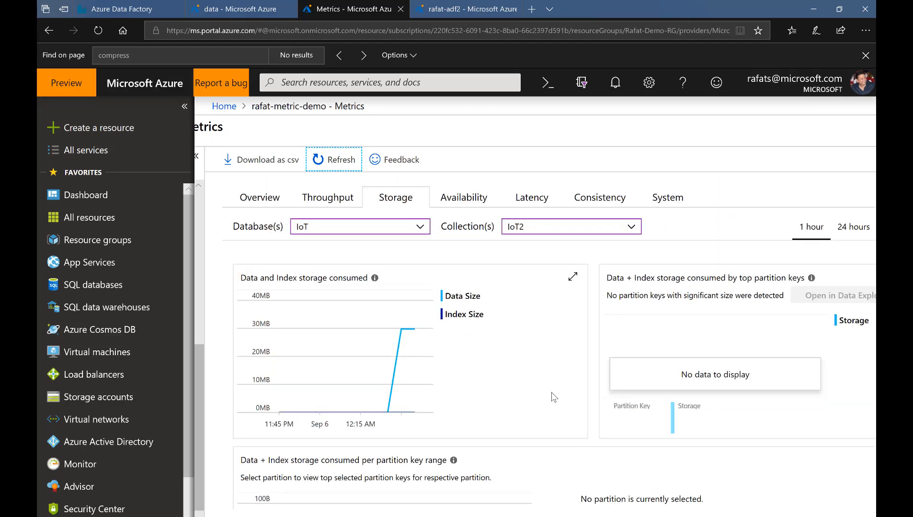
{"action": "scroll", "coordinate": [555, 396], "scroll_direction": "down", "scroll_amount": 3}
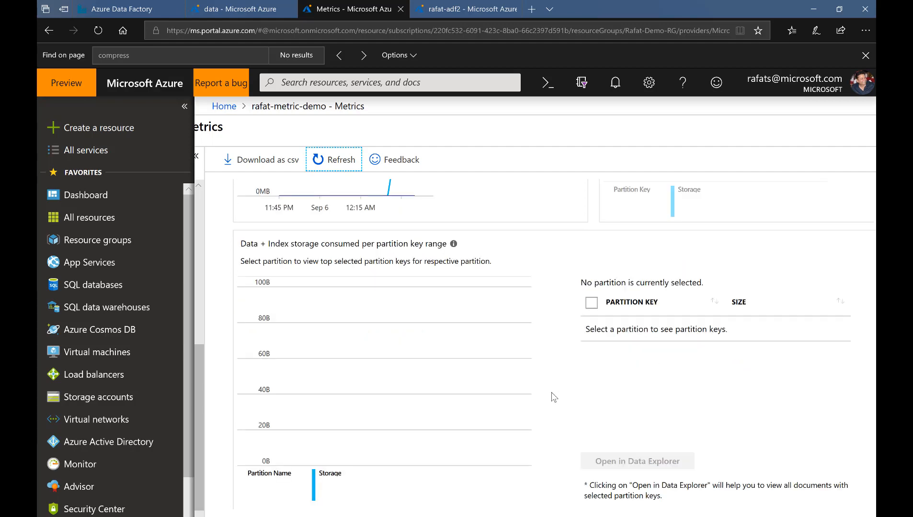
{"action": "scroll", "coordinate": [554, 396], "scroll_direction": "up", "scroll_amount": 3}
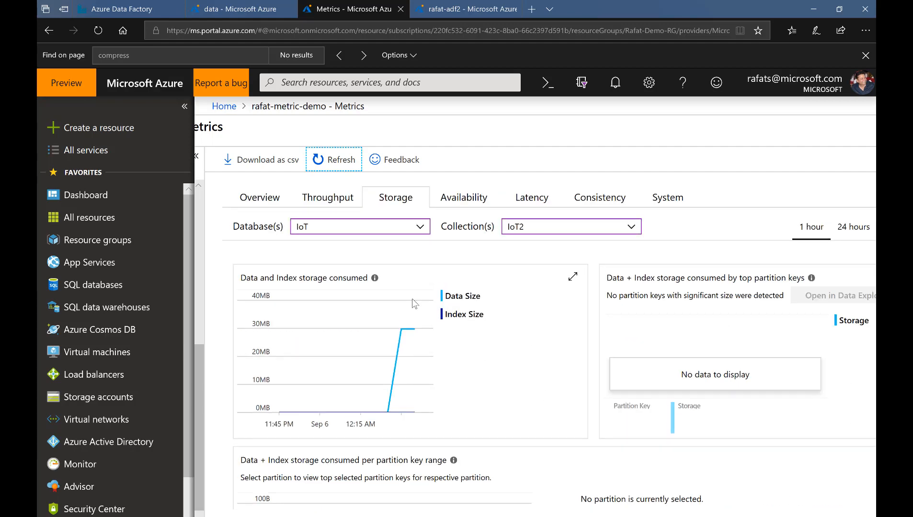
{"action": "left_click", "coordinate": [335, 159]}
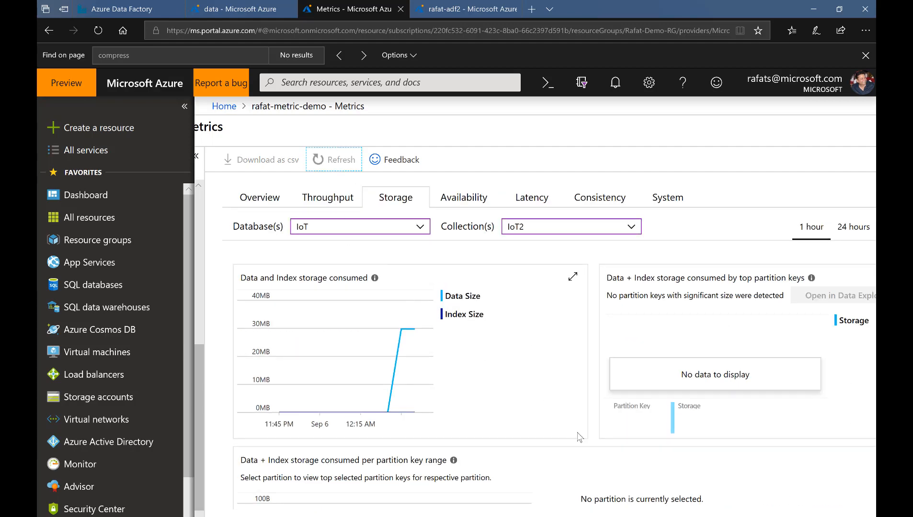
{"action": "scroll", "coordinate": [564, 428], "scroll_direction": "down", "scroll_amount": 4}
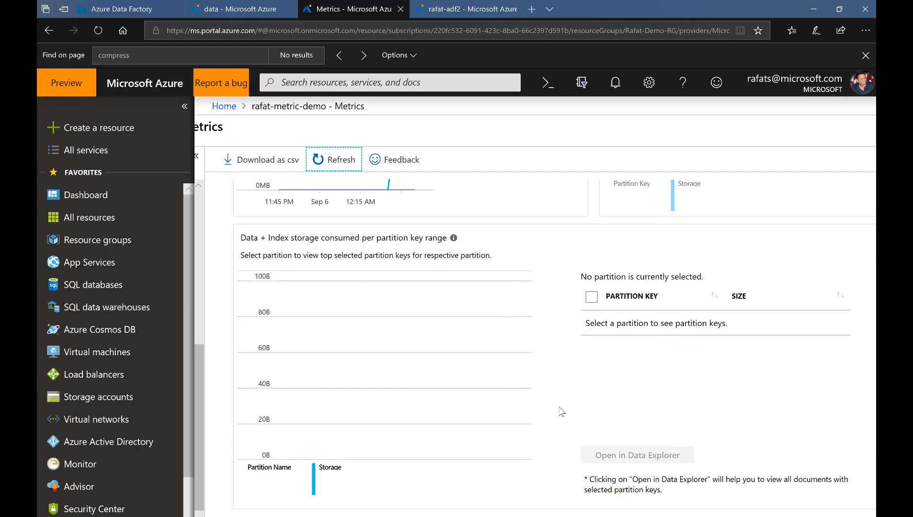
{"action": "scroll", "coordinate": [562, 412], "scroll_direction": "up", "scroll_amount": 4}
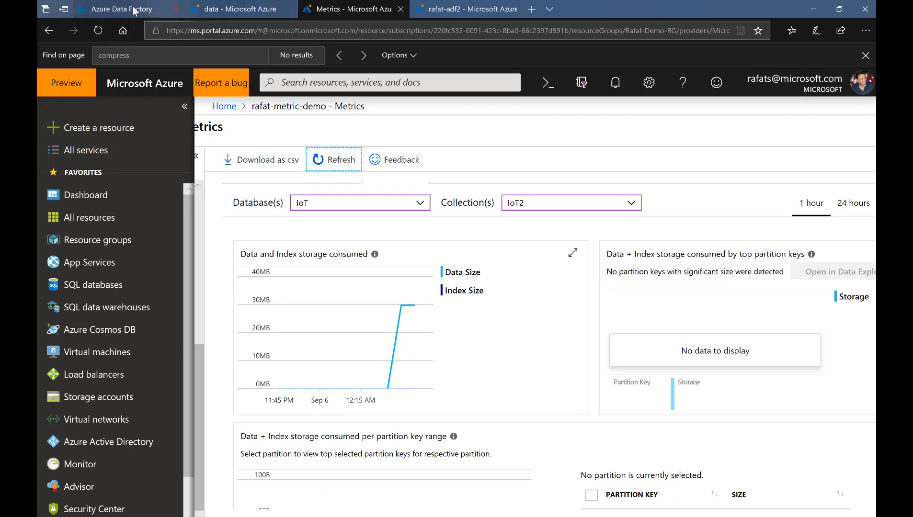
Return to Data Factory's pipeline runs and compare the durations of the Blob2CosmosDB runs
{"action": "mouse_move", "coordinate": [137, 10]}
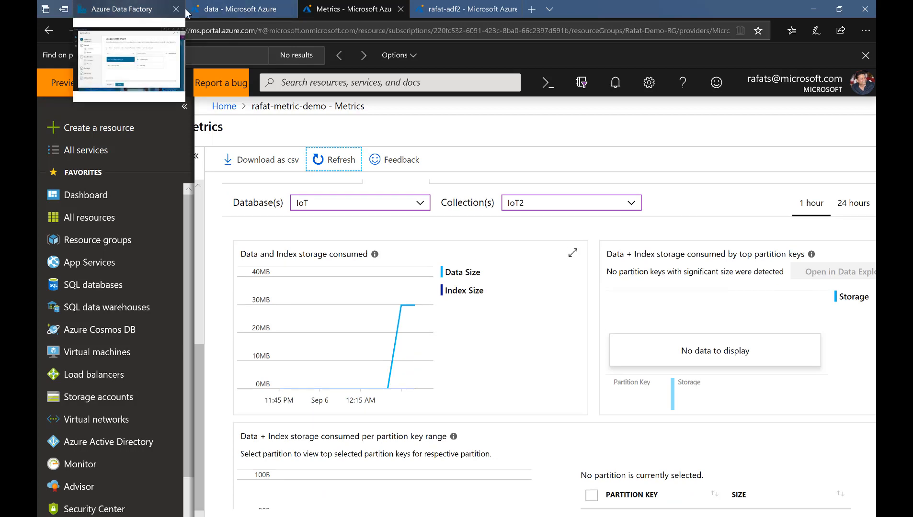
{"action": "left_click", "coordinate": [145, 13]}
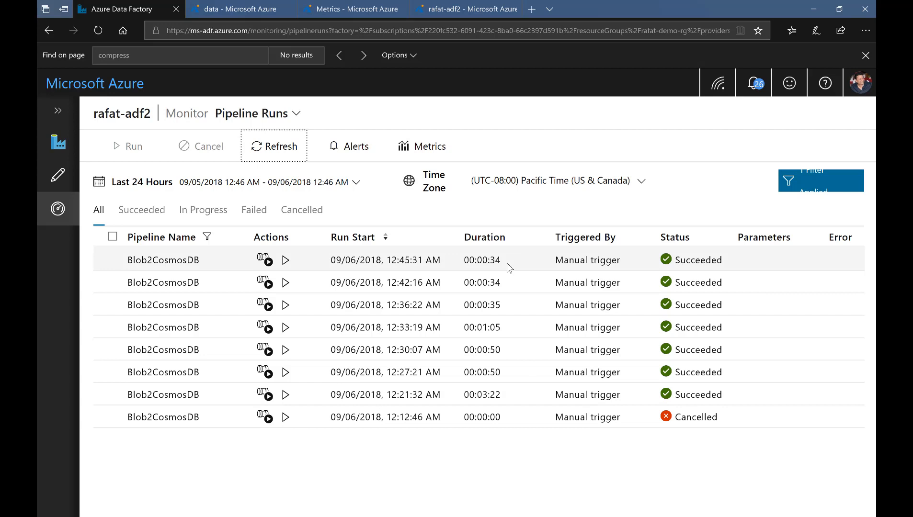
{"action": "left_click", "coordinate": [512, 211]}
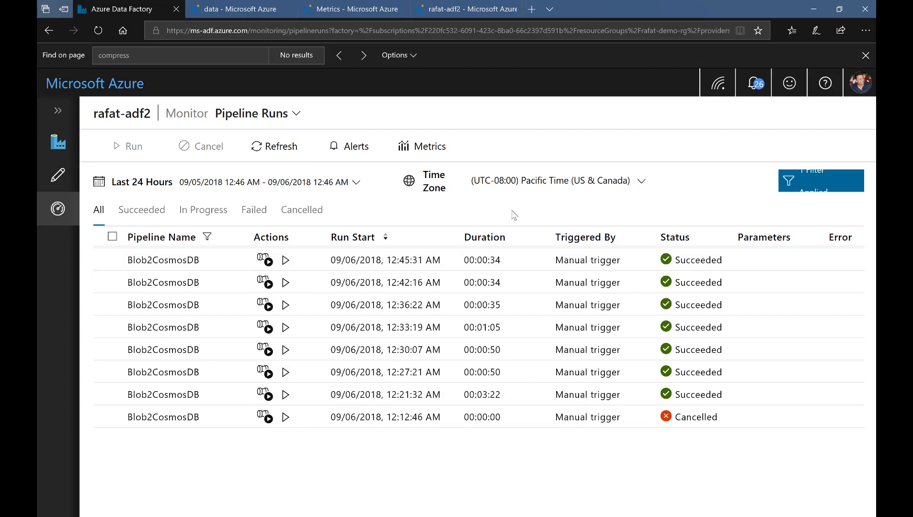